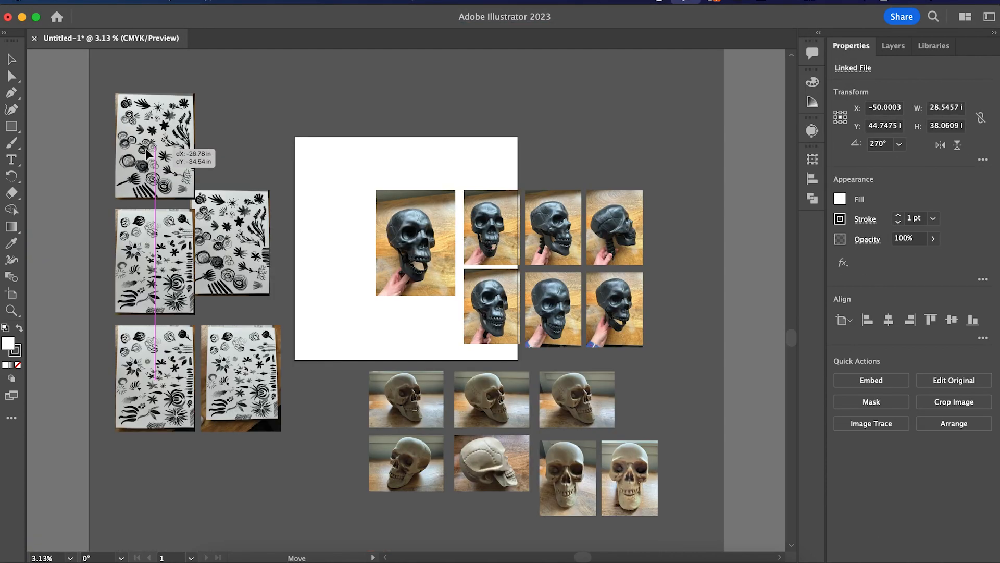
# Arrange the photos of the painted floral motif sheets together beside the artboard
pyautogui.moveTo(148, 152); pyautogui.dragTo(227, 121)
pyautogui.moveTo(226, 228); pyautogui.dragTo(245, 261)
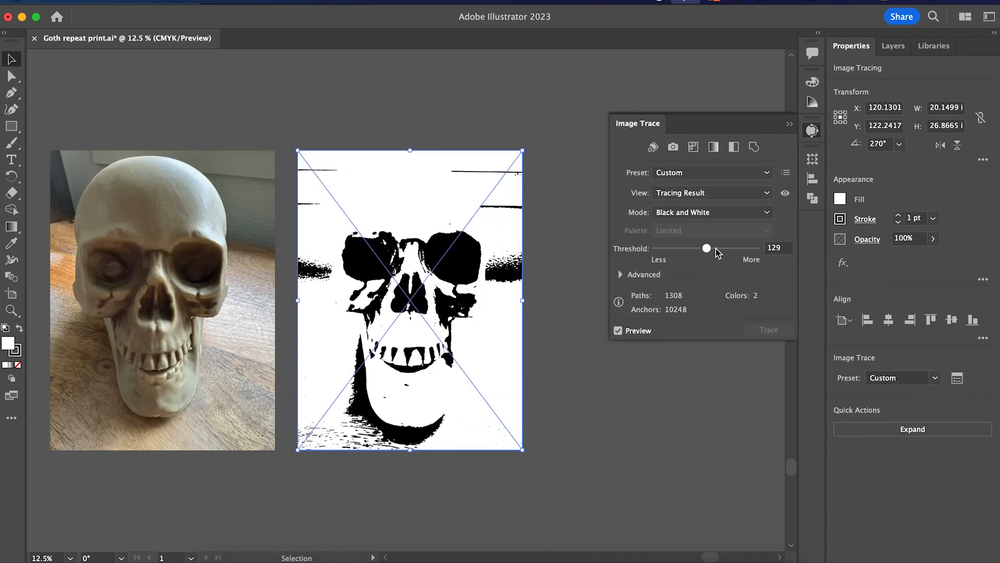
# Raise the black-and-white Image Trace threshold on the copy of the front-facing skull photo
pyautogui.moveTo(708, 250); pyautogui.dragTo(719, 248)
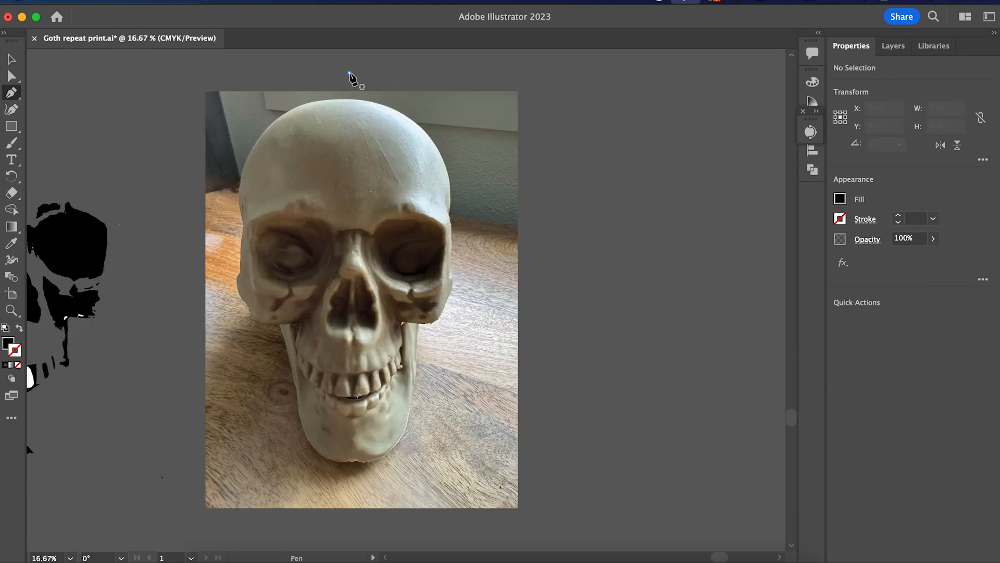
# Draw a vertical line about 31.4 in long through the front-facing skull photo and align it with the nose centre
pyautogui.click(349, 73)
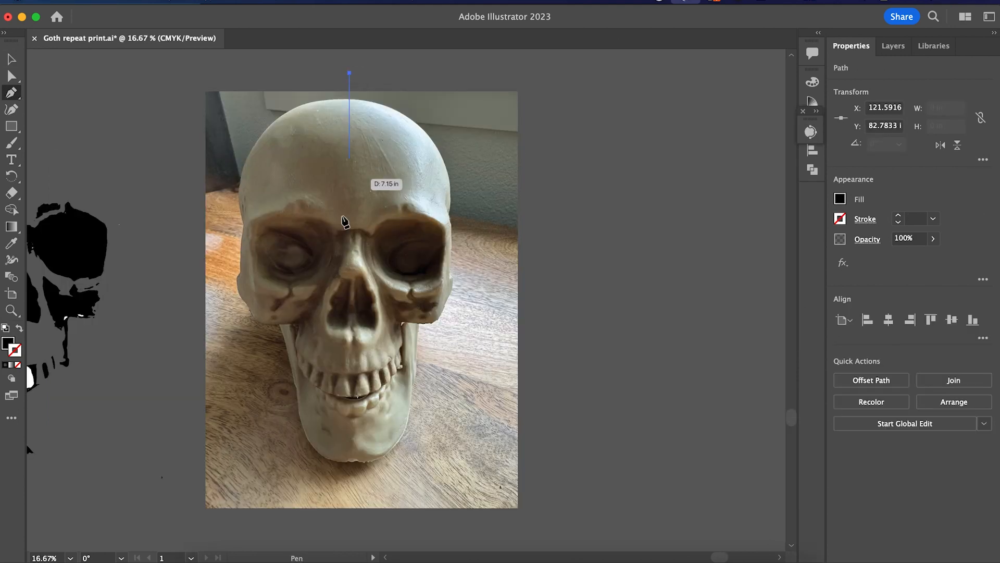
pyautogui.keyDown('shift'); pyautogui.click(375, 546); pyautogui.keyUp('shift')
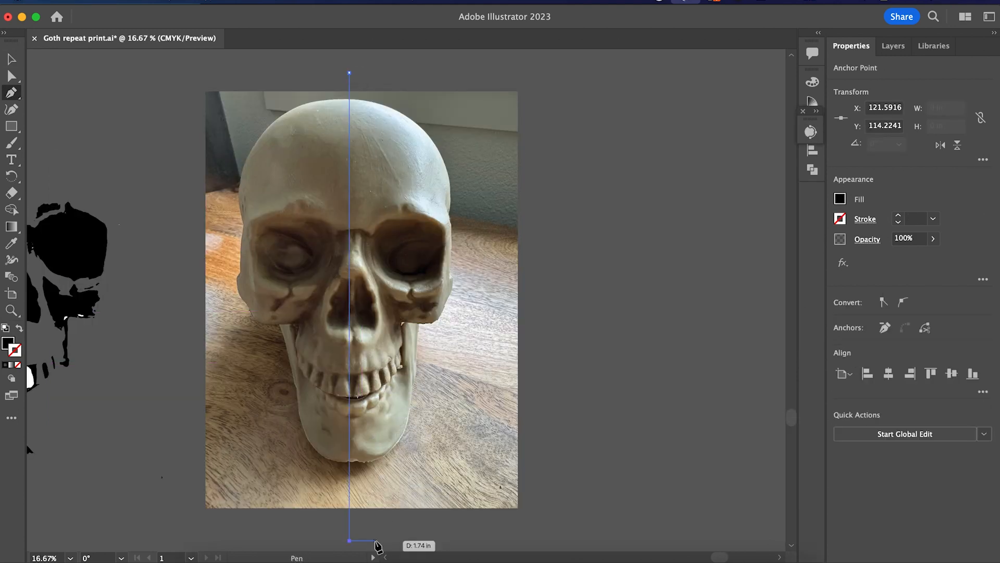
pyautogui.press('v')
pyautogui.moveTo(349, 187); pyautogui.dragTo(351, 188)
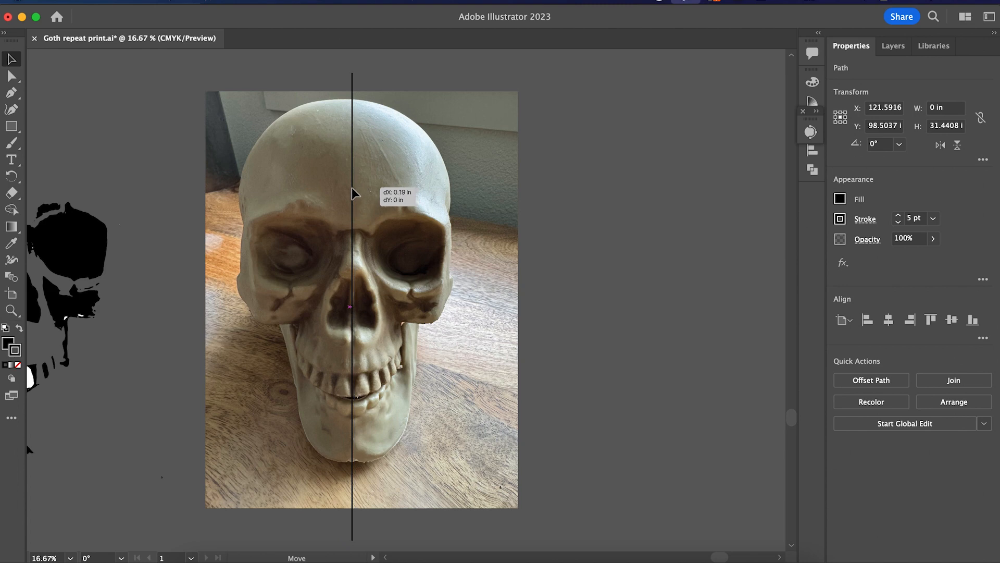
# Lock the vertical centre line on the skull photo
pyautogui.click(165, 2)
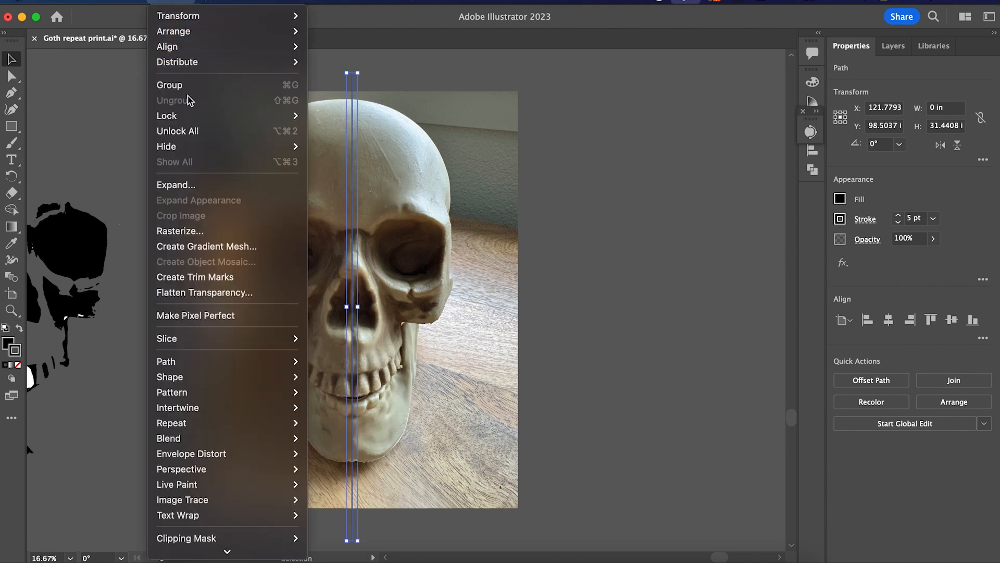
pyautogui.moveTo(186, 115)
pyautogui.click(338, 115)
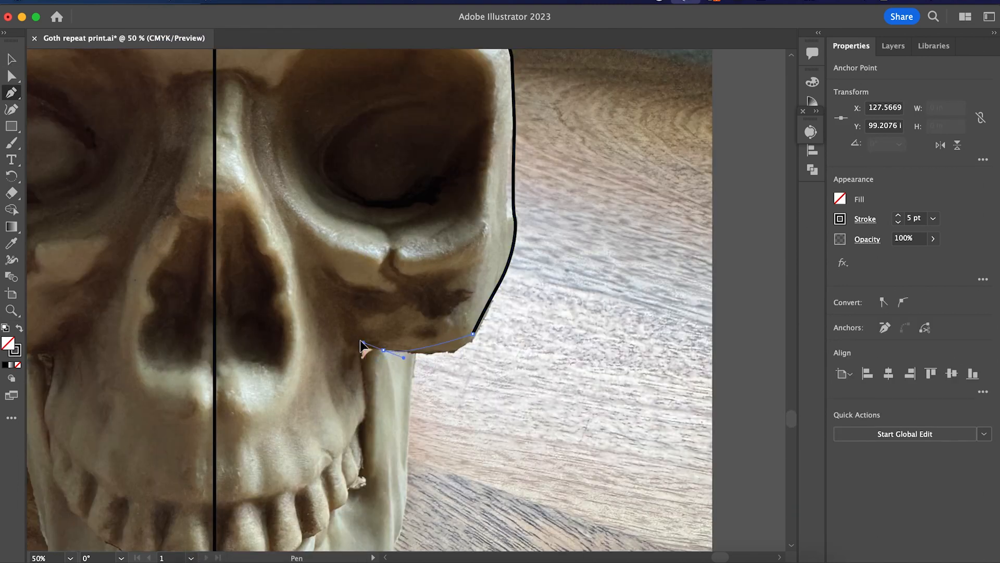
# Trace the skull outline with the Pen tool beneath the cheekbone and down the upper jaw to the teeth
pyautogui.moveTo(362, 341); pyautogui.dragTo(319, 340)
pyautogui.click(384, 350)
pyautogui.moveTo(359, 371); pyautogui.dragTo(364, 396)
pyautogui.click(366, 412)
pyautogui.scroll(-4, 368, 416)
pyautogui.hscroll(-2, 369, 417)
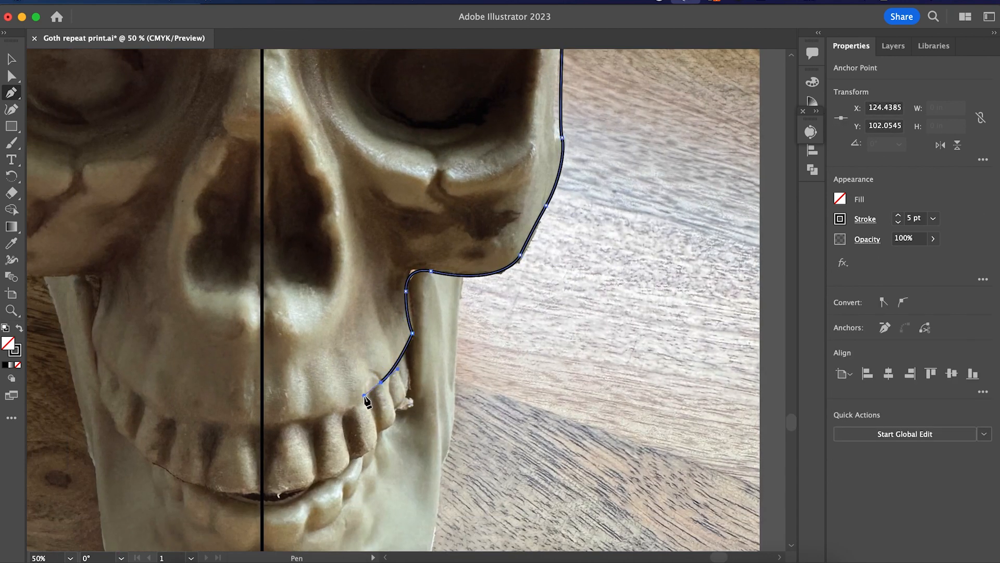
# Undo the last segments at the upper teeth and retrace the outline along the edge of the upper jaw
pyautogui.press('super+z')
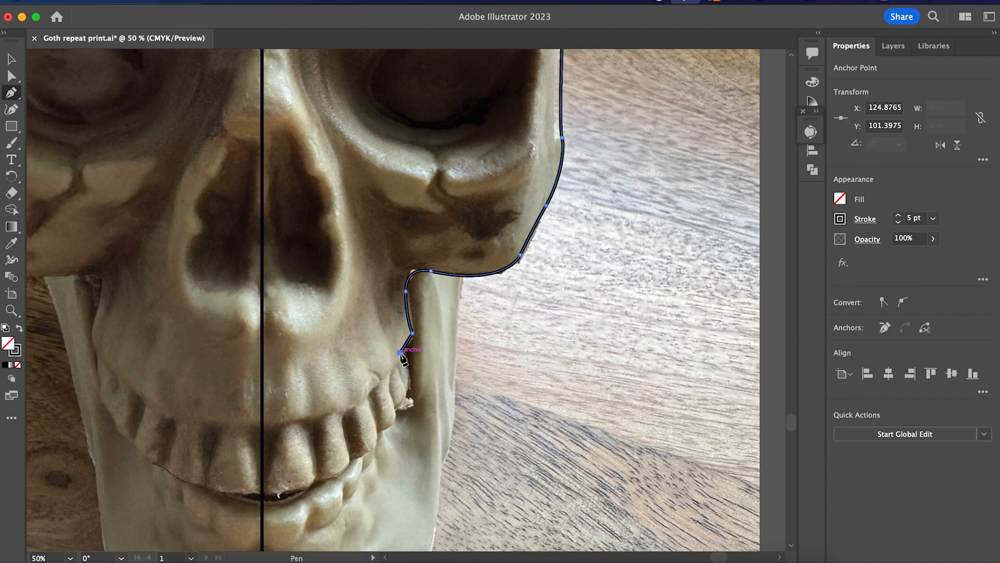
pyautogui.press('super+equal')
pyautogui.press('super+equal')
pyautogui.press('super+equal')
pyautogui.press('super+equal')
pyautogui.press('super+z')
pyautogui.click(419, 291)
pyautogui.scroll(3, 419, 293)
pyautogui.keyDown('super'); pyautogui.click(439, 314); pyautogui.keyUp('super')
pyautogui.moveTo(425, 316); pyautogui.dragTo(376, 309)
pyautogui.keyDown('super'); pyautogui.click(382, 368); pyautogui.keyUp('super')
# Continue the outline around the outer edge and underside of the rearmost upper tooth, redoing the misplaced curve
pyautogui.scroll(-4, 406, 374)
pyautogui.hscroll(-2, 406, 374)
pyautogui.click(457, 263)
pyautogui.click(481, 358)
pyautogui.click(468, 430)
pyautogui.scroll(-5, 460, 442)
pyautogui.hscroll(-2, 461, 442)
pyautogui.moveTo(468, 342); pyautogui.dragTo(415, 370)
pyautogui.press('super+z')
pyautogui.keyDown('super'); pyautogui.click(519, 300); pyautogui.keyUp('super')
pyautogui.click(513, 267)
pyautogui.moveTo(467, 337); pyautogui.dragTo(422, 357)
pyautogui.keyDown('super'); pyautogui.click(469, 379); pyautogui.keyUp('super')
# Trace the biting edges of the next upper teeth towards the centre line, undoing and redrawing the misplaced points
pyautogui.scroll(-4, 475, 382)
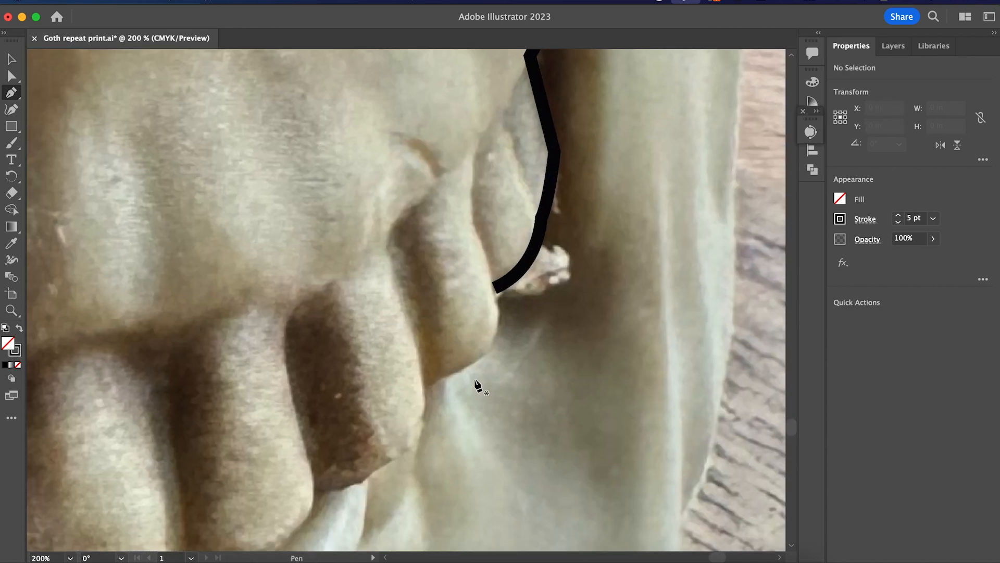
pyautogui.click(496, 258)
pyautogui.moveTo(487, 325); pyautogui.dragTo(467, 344)
pyautogui.click(428, 358)
pyautogui.scroll(1, 432, 353)
pyautogui.scroll(-4, 433, 354)
pyautogui.hscroll(-1, 433, 354)
pyautogui.moveTo(420, 375); pyautogui.dragTo(341, 405)
pyautogui.click(346, 406)
pyautogui.press('super+z')
pyautogui.press('super+z')
pyautogui.click(340, 401)
# Trace the nasal opening beside the centre line as a closed path and refine the curve at its lower corner
pyautogui.moveTo(465, 281); pyautogui.dragTo(468, 288)
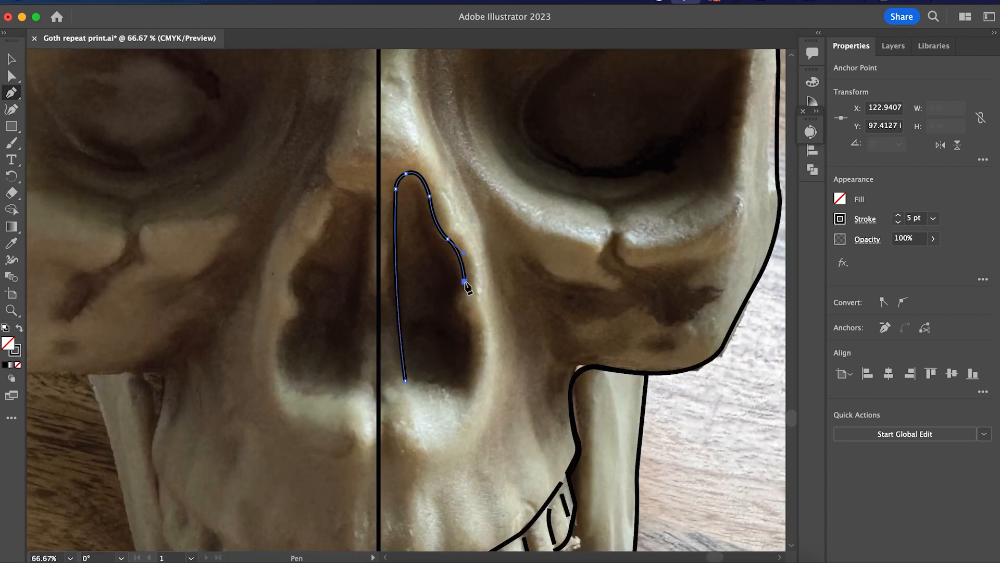
pyautogui.moveTo(472, 323); pyautogui.dragTo(480, 339)
pyautogui.moveTo(478, 386)
pyautogui.mouseDown()
pyautogui.moveTo(466, 396)
pyautogui.moveTo(478, 377)
pyautogui.mouseUp()
pyautogui.click(405, 381)
pyautogui.keyDown('super'); pyautogui.click(469, 408); pyautogui.keyUp('super')
pyautogui.keyDown('super'); pyautogui.click(502, 303); pyautogui.keyUp('super')
pyautogui.keyDown('super'); pyautogui.click(405, 381); pyautogui.keyUp('super')
pyautogui.moveTo(417, 372); pyautogui.dragTo(432, 358)
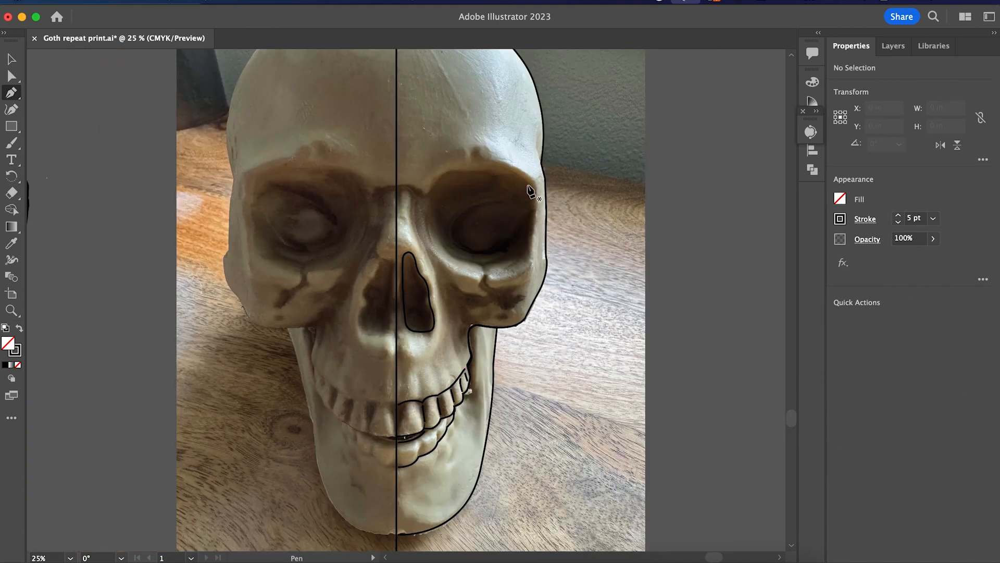
# Start the eye socket outline at its upper outer corner, curving over the top and down the inner edge
pyautogui.click(528, 186)
pyautogui.moveTo(434, 186); pyautogui.dragTo(405, 215)
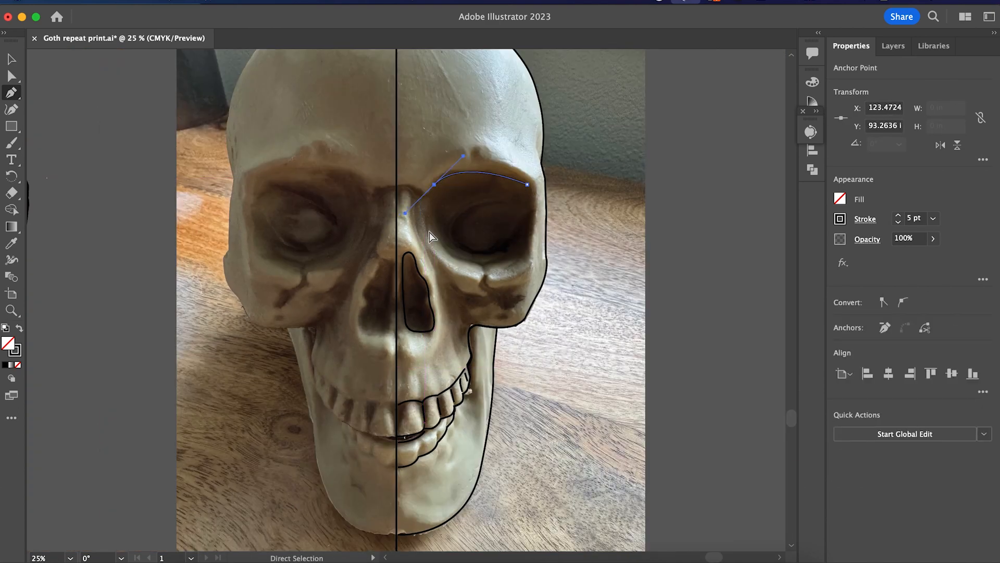
pyautogui.press('super+equal')
pyautogui.moveTo(437, 446); pyautogui.dragTo(453, 453)
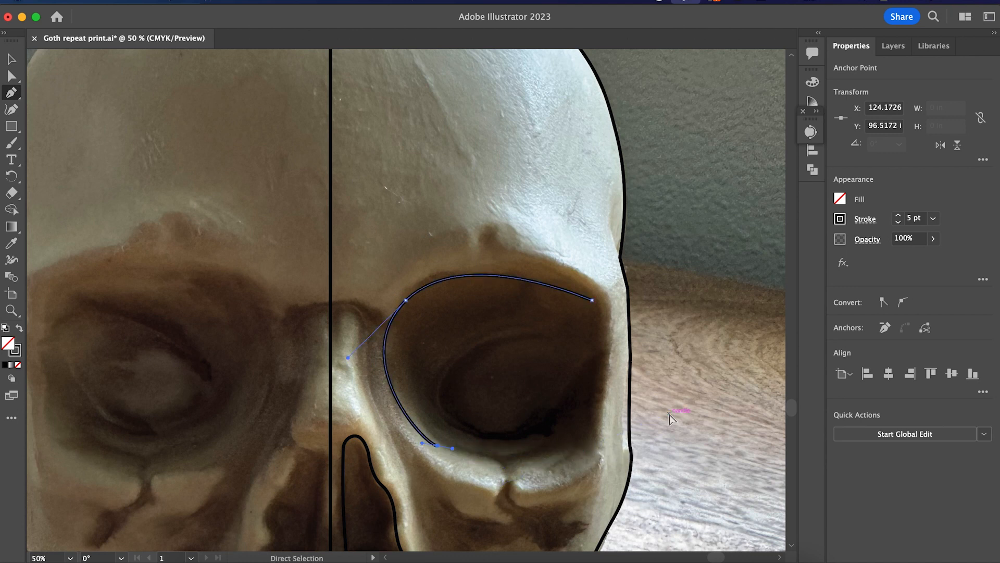
pyautogui.moveTo(571, 446); pyautogui.dragTo(651, 421)
pyautogui.press('super+z')
pyautogui.press('super+z')
# Trace the bottom and outer edge of the eye socket and close the path at its starting point
pyautogui.moveTo(506, 460); pyautogui.dragTo(619, 448)
pyautogui.click(593, 429)
pyautogui.press('super+z')
pyautogui.keyDown('super'); pyautogui.click(557, 470); pyautogui.keyUp('super')
pyautogui.click(507, 459)
pyautogui.moveTo(592, 436); pyautogui.dragTo(601, 426)
pyautogui.moveTo(592, 300); pyautogui.dragTo(561, 276)
# Refine the lower outer curve of the eye socket outline
pyautogui.keyDown('super'); pyautogui.click(579, 354); pyautogui.keyUp('super')
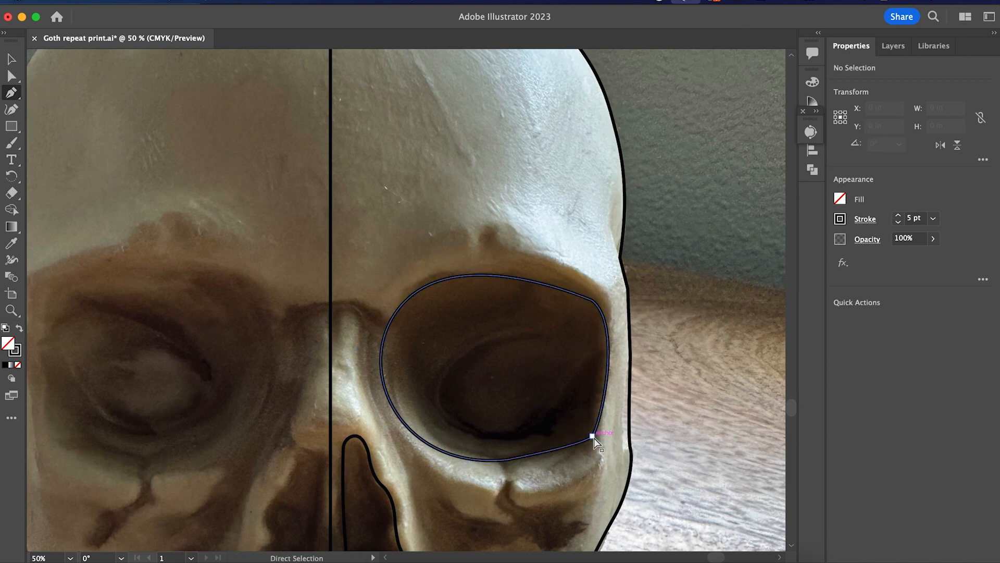
pyautogui.keyDown('super'); pyautogui.click(592, 435); pyautogui.keyUp('super')
pyautogui.moveTo(585, 445); pyautogui.dragTo(540, 395)
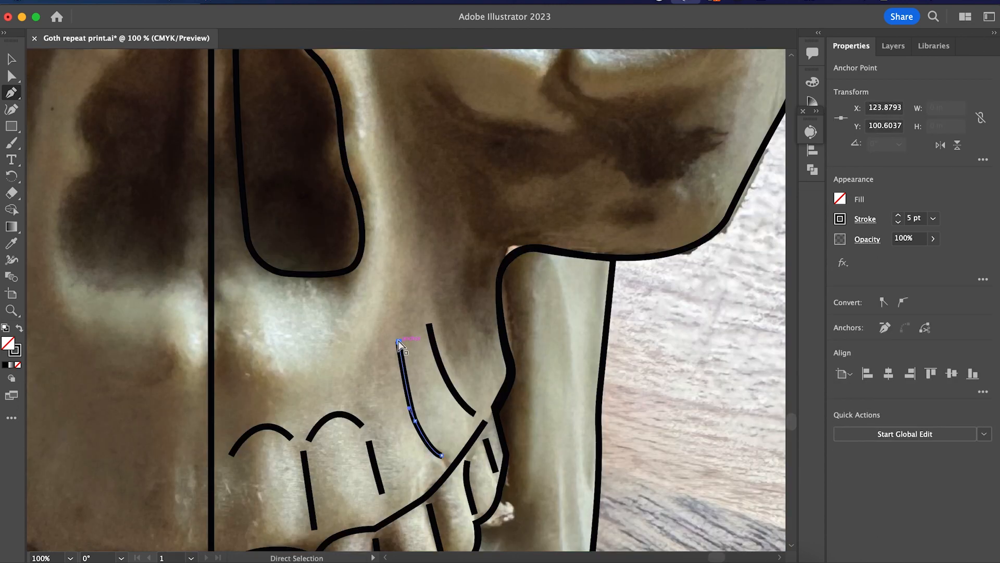
# Shorten the two curved tooth-root lines above the back upper teeth and adjust the outer line's curvature
pyautogui.moveTo(399, 344); pyautogui.dragTo(409, 385)
pyautogui.moveTo(429, 324); pyautogui.dragTo(438, 357)
pyautogui.moveTo(452, 418); pyautogui.dragTo(451, 405)
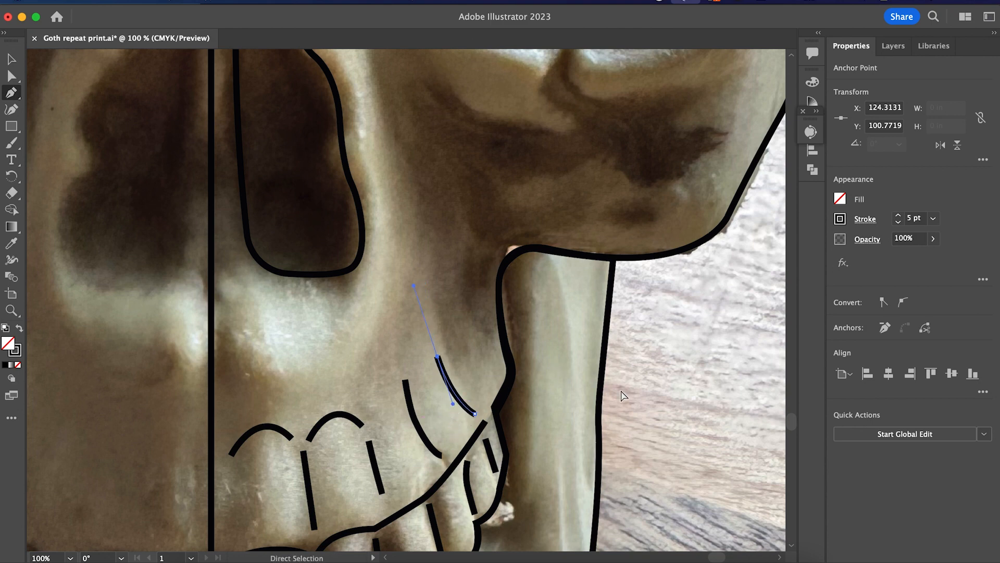
pyautogui.keyDown('super'); pyautogui.click(654, 389); pyautogui.keyUp('super')
# Finish the line marking the top edge of the lower front tooth beside the centre line
pyautogui.press('super+minus')
pyautogui.press('super+minus')
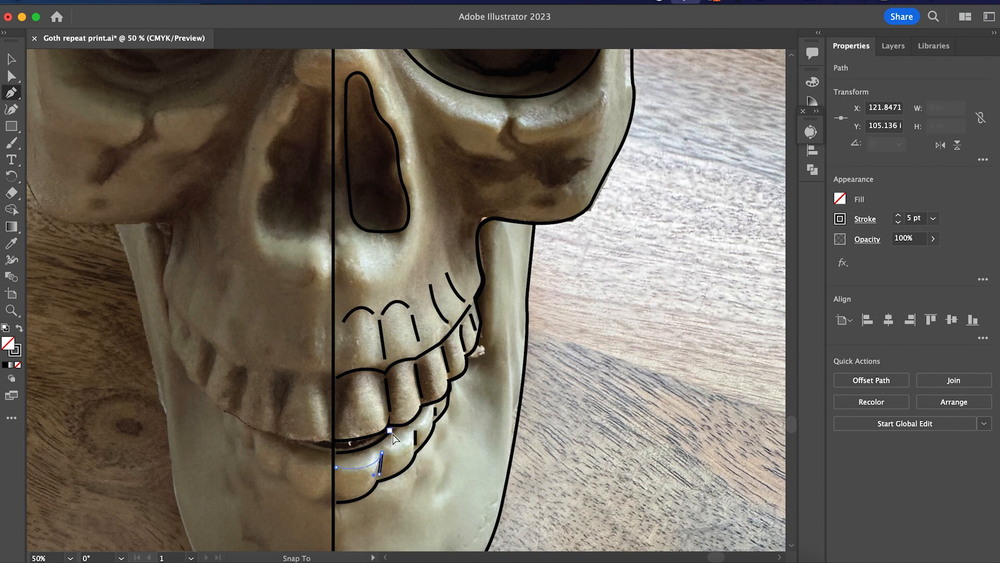
pyautogui.moveTo(392, 436); pyautogui.dragTo(389, 441)
pyautogui.keyDown('super'); pyautogui.click(426, 495); pyautogui.keyUp('super')
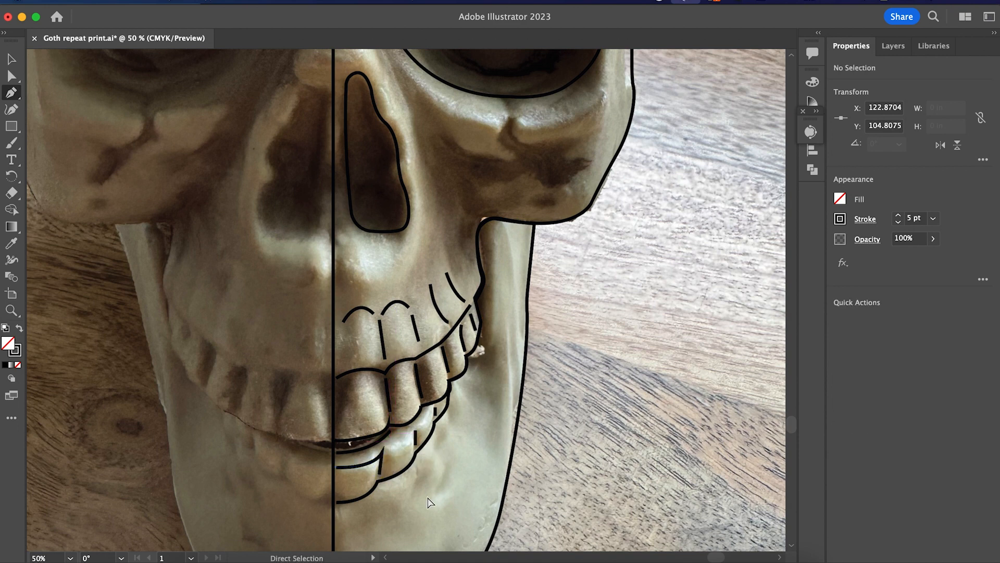
# Draw the curved top edges of the next two lower teeth, working outward along the jaw
pyautogui.click(383, 451)
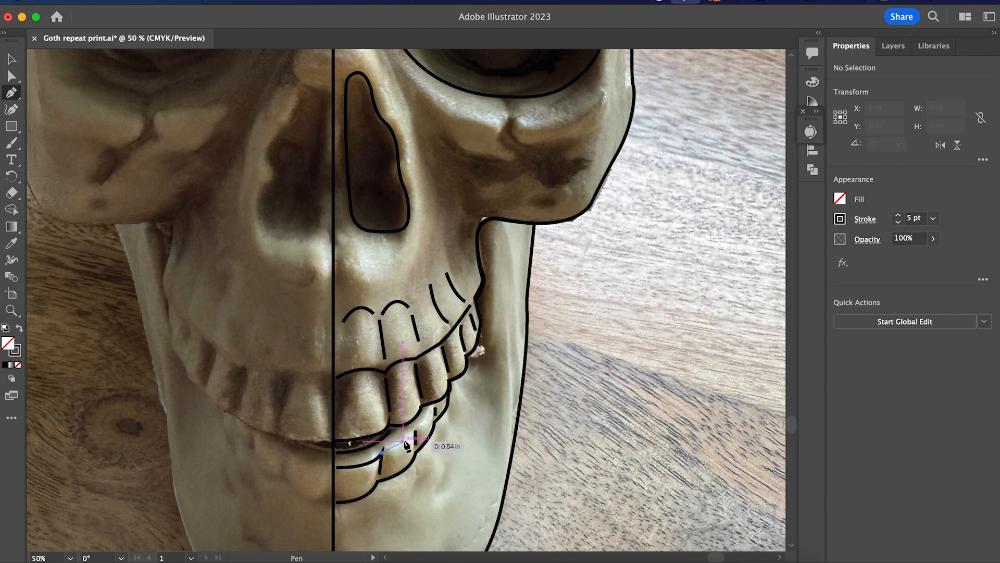
pyautogui.moveTo(415, 436); pyautogui.dragTo(415, 444)
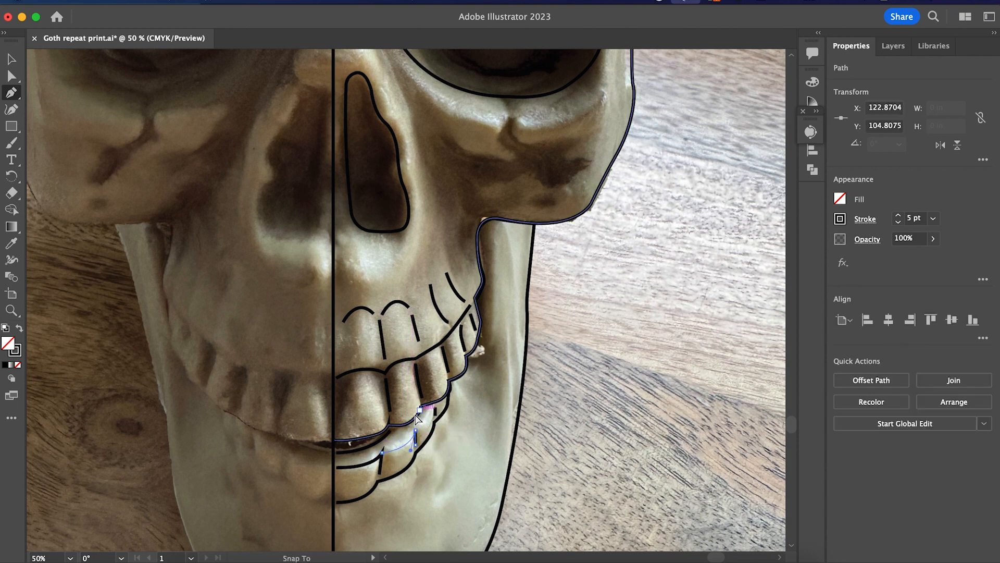
pyautogui.click(419, 411)
pyautogui.keyDown('super'); pyautogui.click(451, 485); pyautogui.keyUp('super')
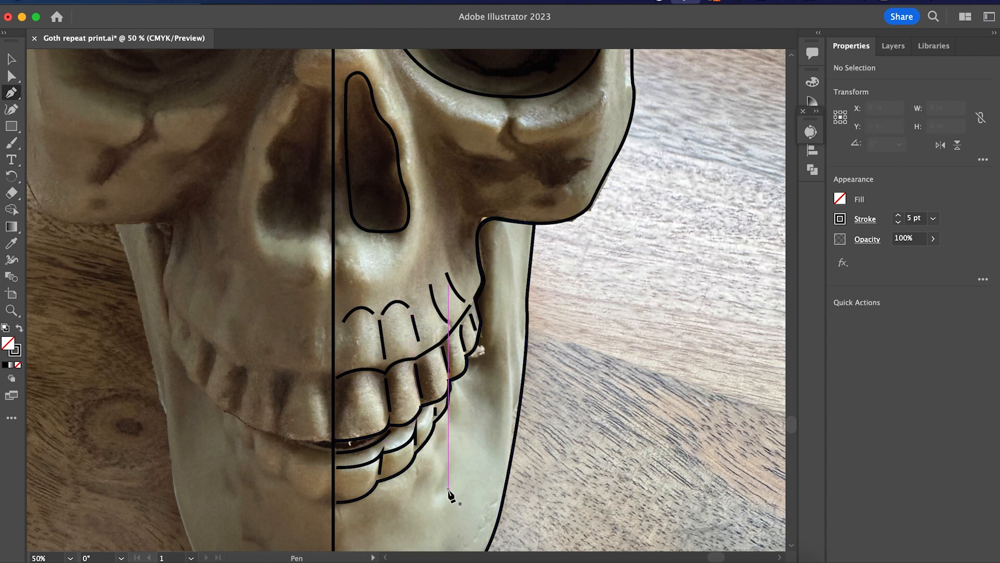
pyautogui.moveTo(415, 431); pyautogui.dragTo(440, 400)
pyautogui.keyDown('super'); pyautogui.click(575, 493); pyautogui.keyUp('super')
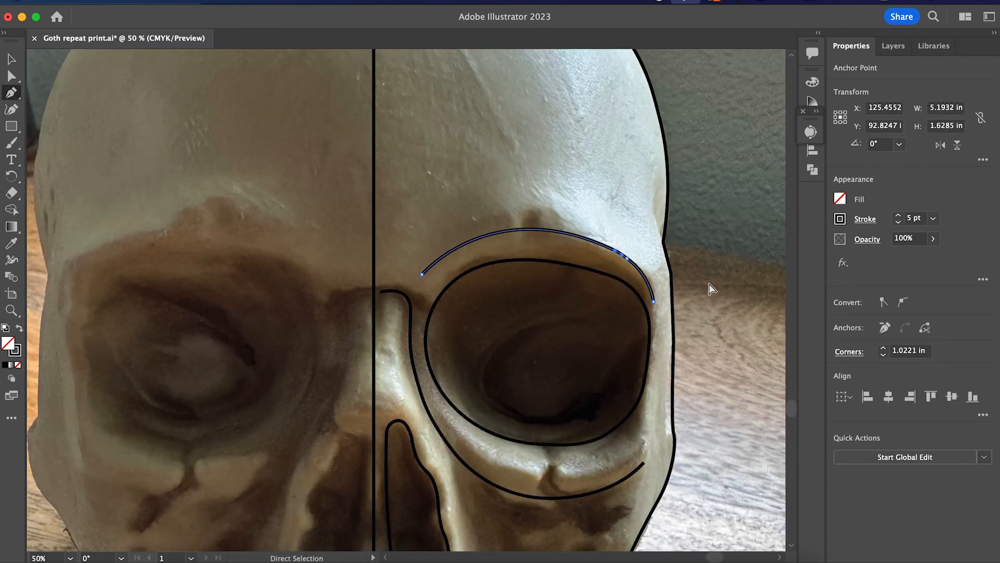
# Unlock all locked objects and move the skull photo away from the traced half-skull line art
pyautogui.keyDown('super'); pyautogui.click(764, 264); pyautogui.keyUp('super')
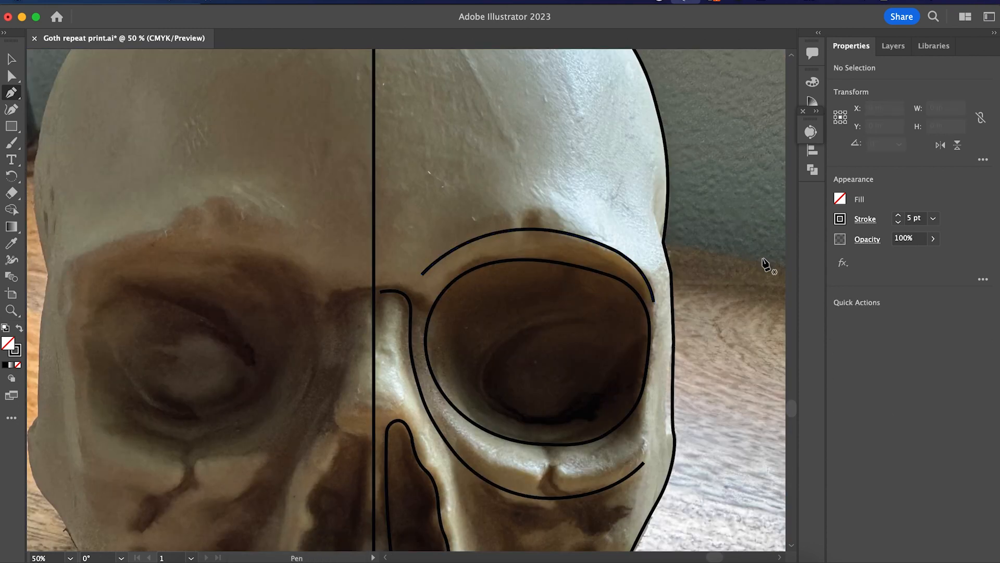
pyautogui.press('super+minus')
pyautogui.press('super+minus')
pyautogui.press('super+minus')
pyautogui.press('super+minus')
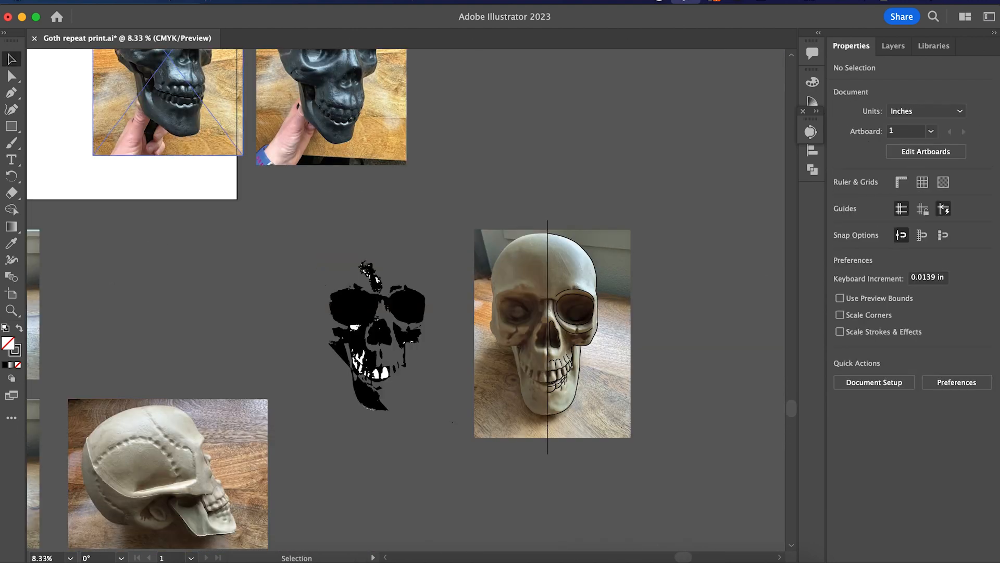
pyautogui.click(177, 2)
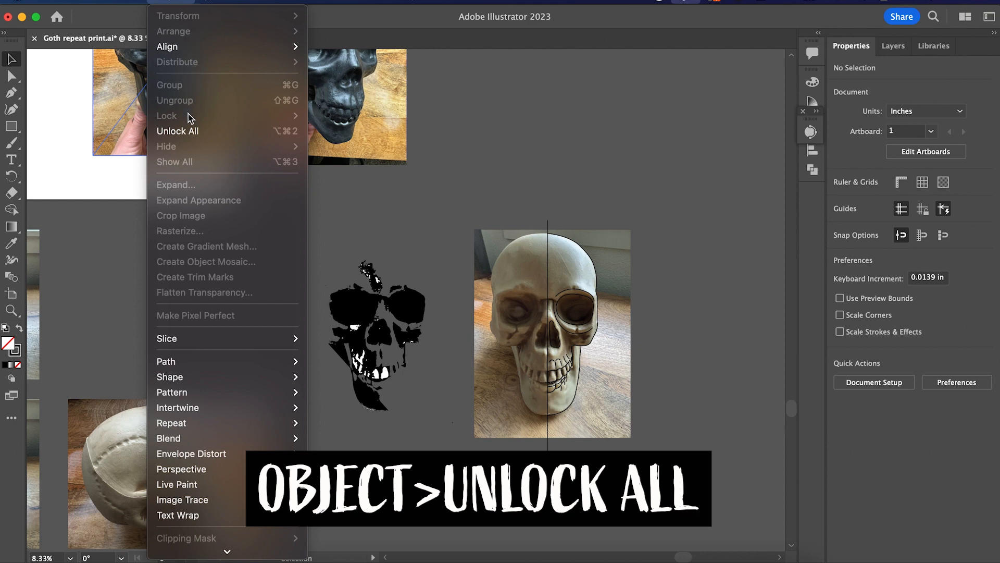
pyautogui.click(177, 133)
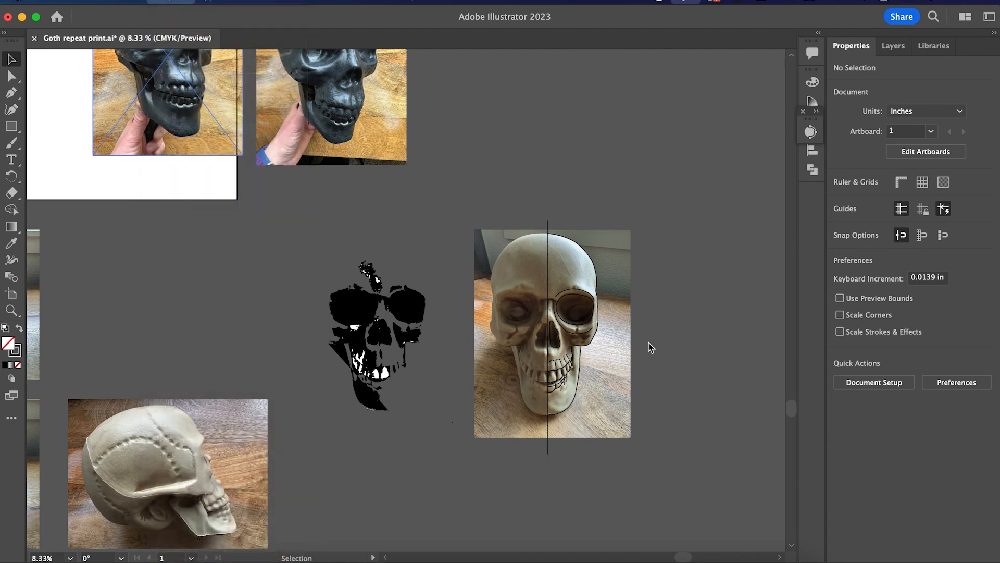
pyautogui.moveTo(628, 254); pyautogui.dragTo(748, 114)
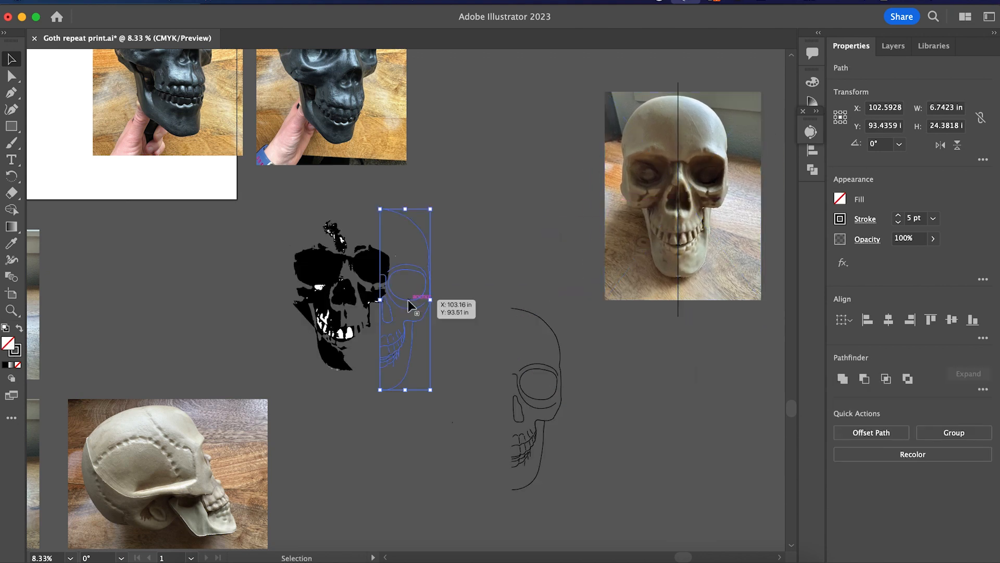
# Reflect the pasted half-skull copy across the vertical axis and place it against the original half
pyautogui.rightClick(404, 299)
pyautogui.moveTo(492, 473)
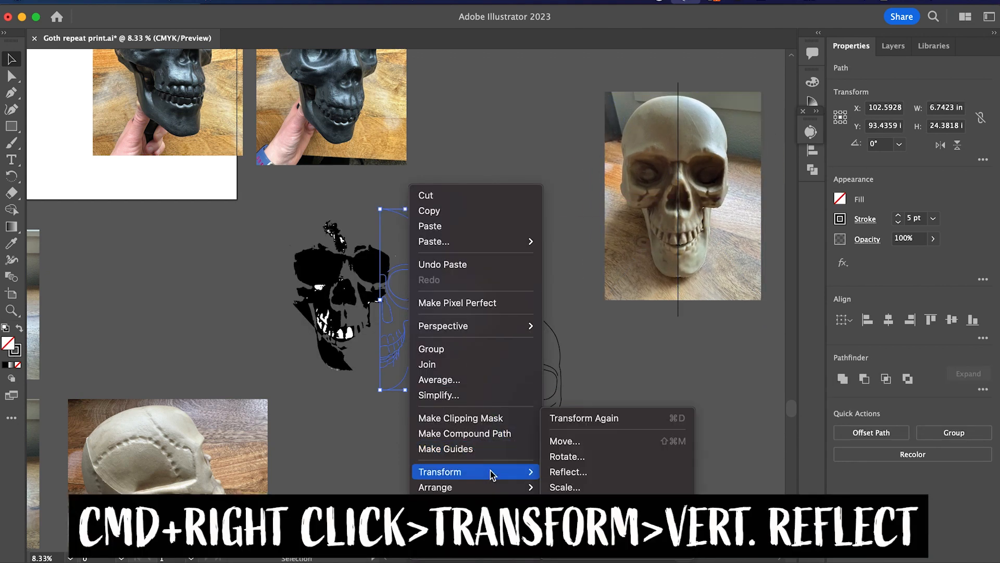
pyautogui.click(568, 471)
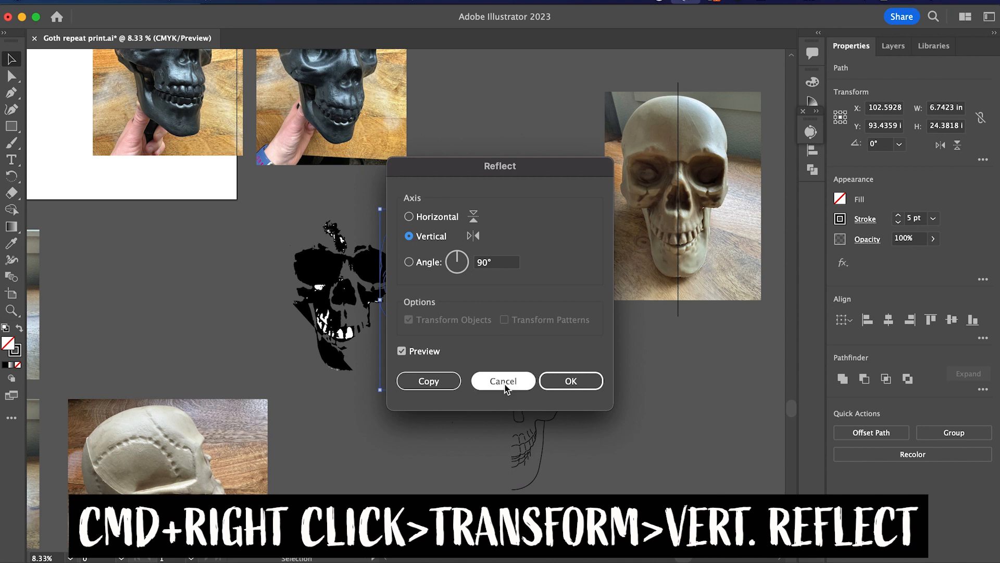
pyautogui.click(571, 381)
pyautogui.moveTo(421, 289); pyautogui.dragTo(504, 397)
# Select both brow arcs and move them slightly higher above the eye sockets
pyautogui.keyDown('shift'); pyautogui.click(494, 266); pyautogui.keyUp('shift')
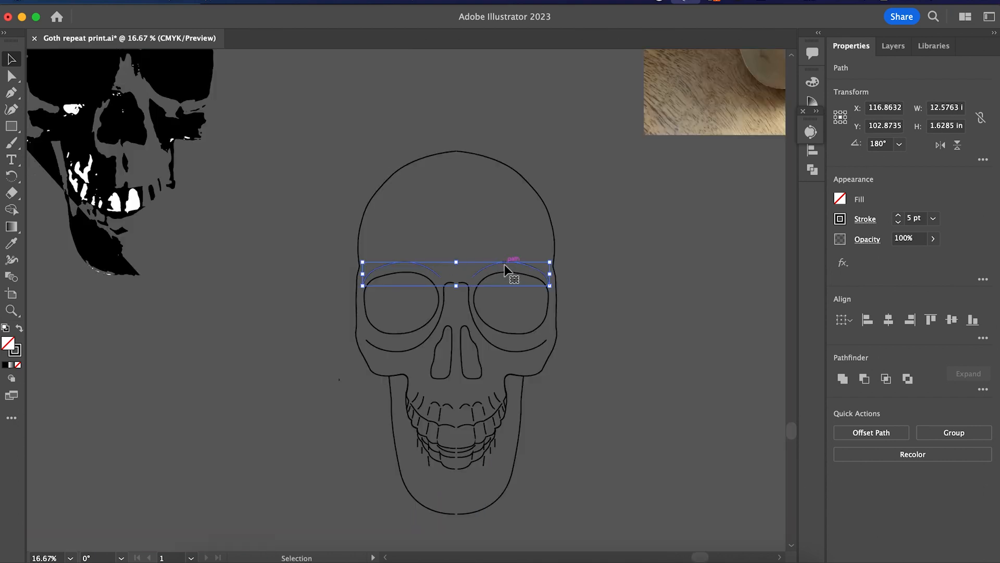
pyautogui.moveTo(504, 261); pyautogui.dragTo(505, 253)
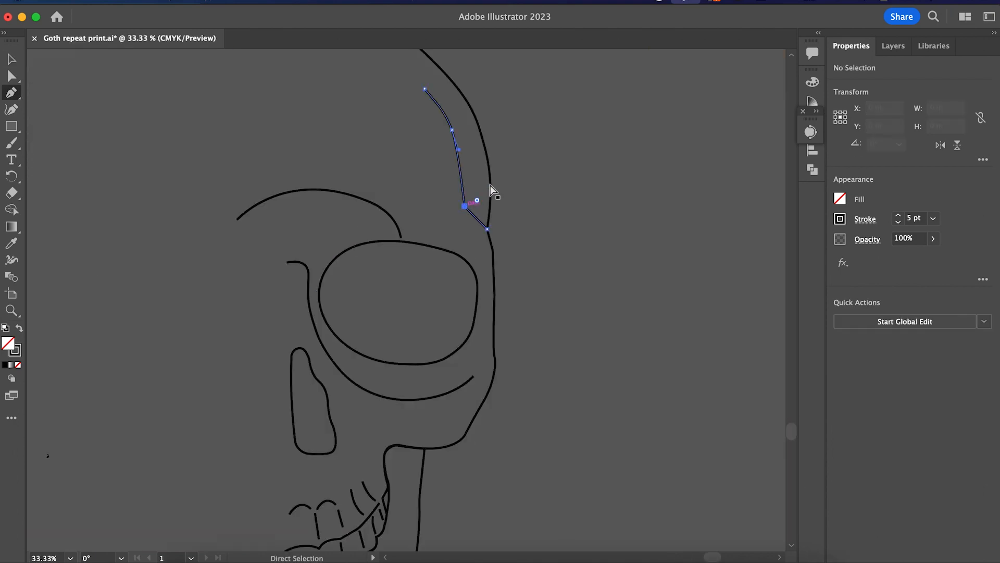
# Round the lower corner of the temple line just inside the cranium outline
pyautogui.click(477, 200)
pyautogui.moveTo(478, 202); pyautogui.dragTo(534, 185)
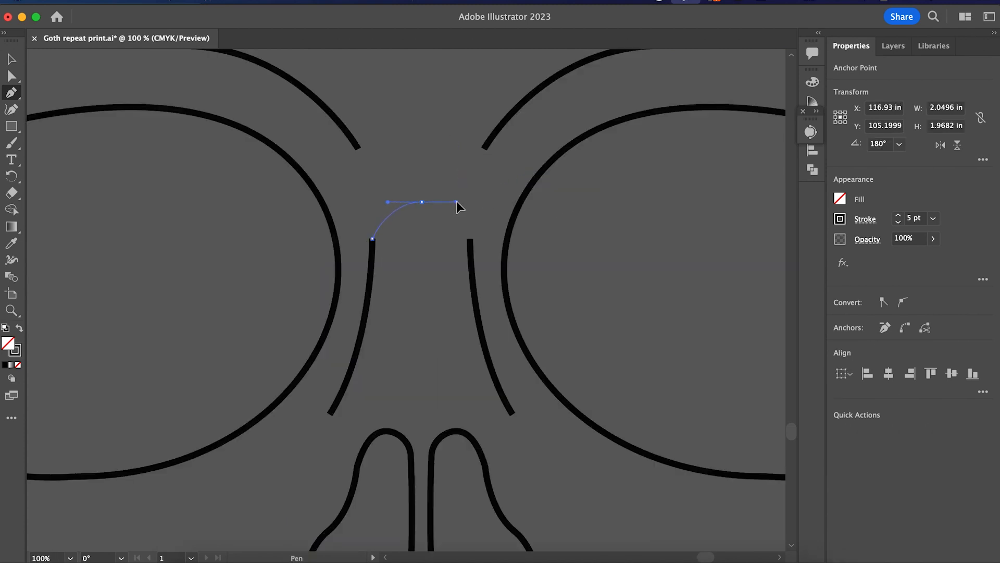
# Join the two nose-bridge lines with an arch and refine the curve where it meets the first side
pyautogui.moveTo(470, 239)
pyautogui.mouseDown()
pyautogui.moveTo(464, 217)
pyautogui.moveTo(471, 240)
pyautogui.mouseUp()
pyautogui.click(470, 238)
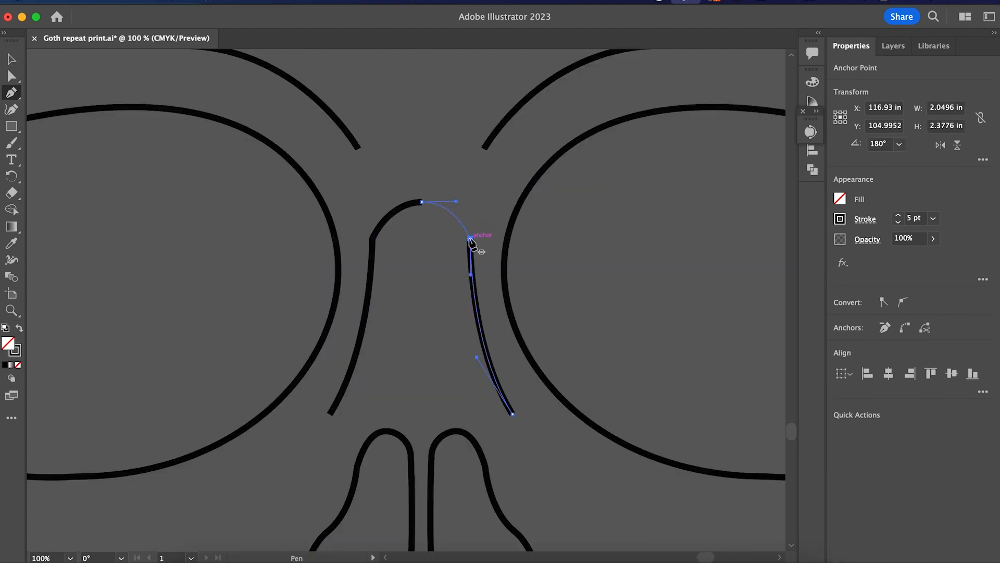
pyautogui.keyDown('super'); pyautogui.click(416, 275); pyautogui.keyUp('super')
pyautogui.keyDown('super'); pyautogui.click(373, 240); pyautogui.keyUp('super')
pyautogui.moveTo(400, 247); pyautogui.dragTo(416, 251)
pyautogui.keyDown('super'); pyautogui.click(540, 437); pyautogui.keyUp('super')
pyautogui.press('super+minus')
pyautogui.press('super+minus')
pyautogui.press('super+minus')
pyautogui.press('super+minus')
pyautogui.press('super+minus')
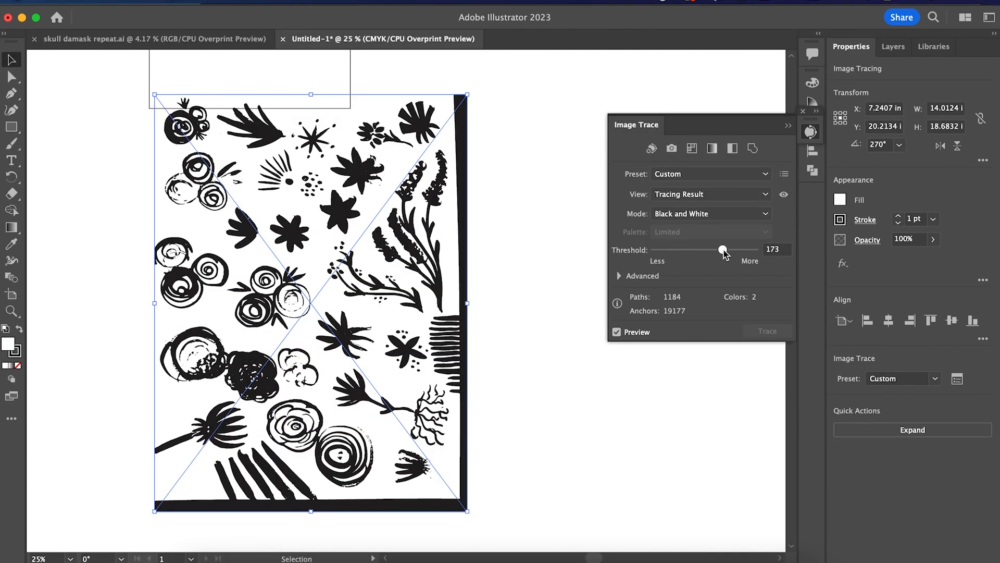
# Set the black-and-white trace threshold to 189 and expand the floral sheet's tracing into vector paths
pyautogui.click(720, 251)
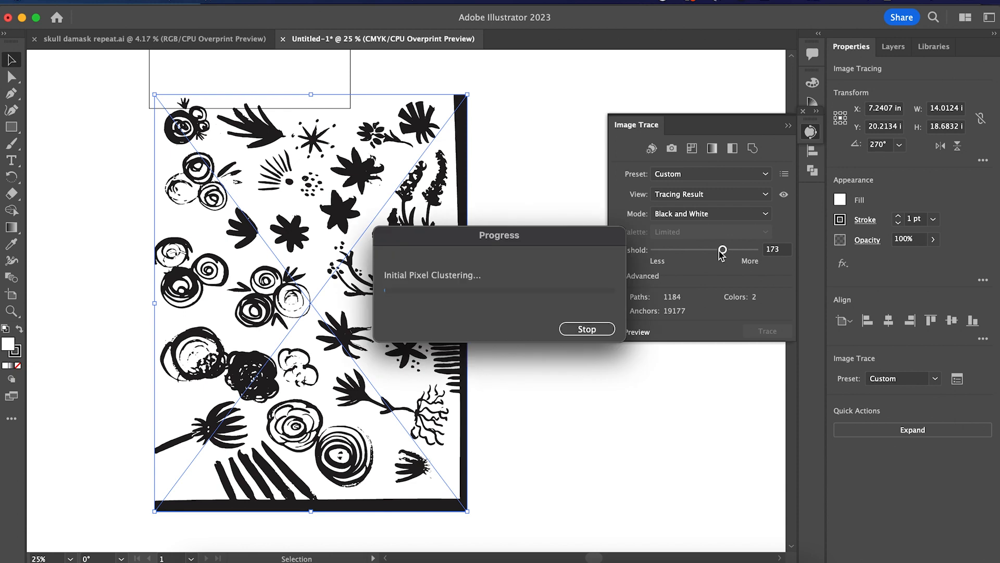
pyautogui.click(177, 2)
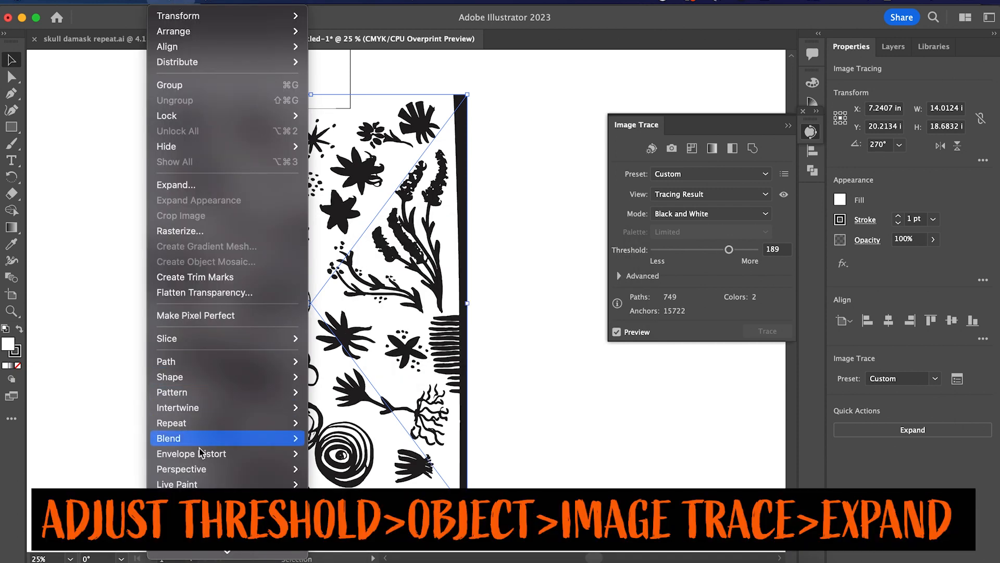
pyautogui.moveTo(205, 555)
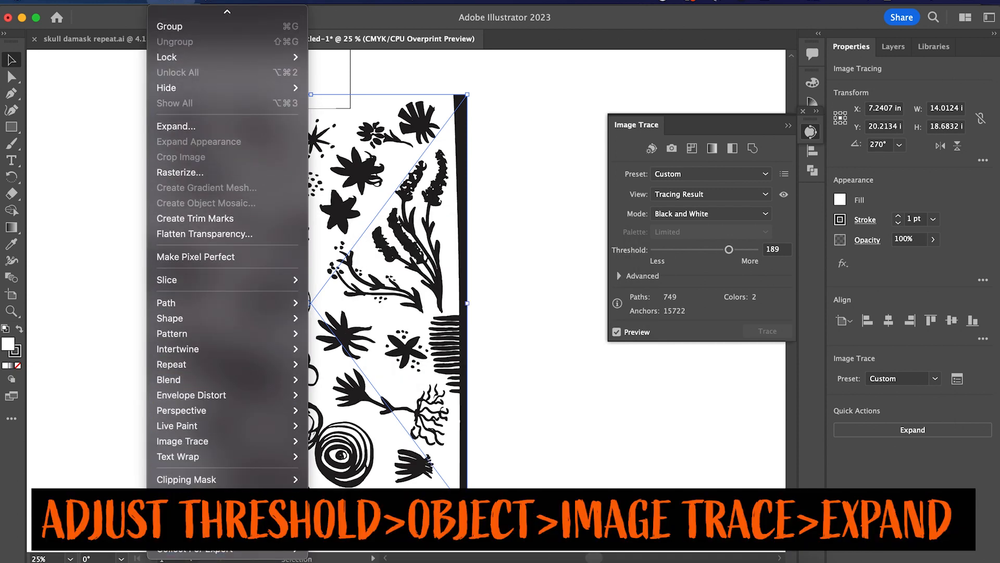
pyautogui.moveTo(229, 444)
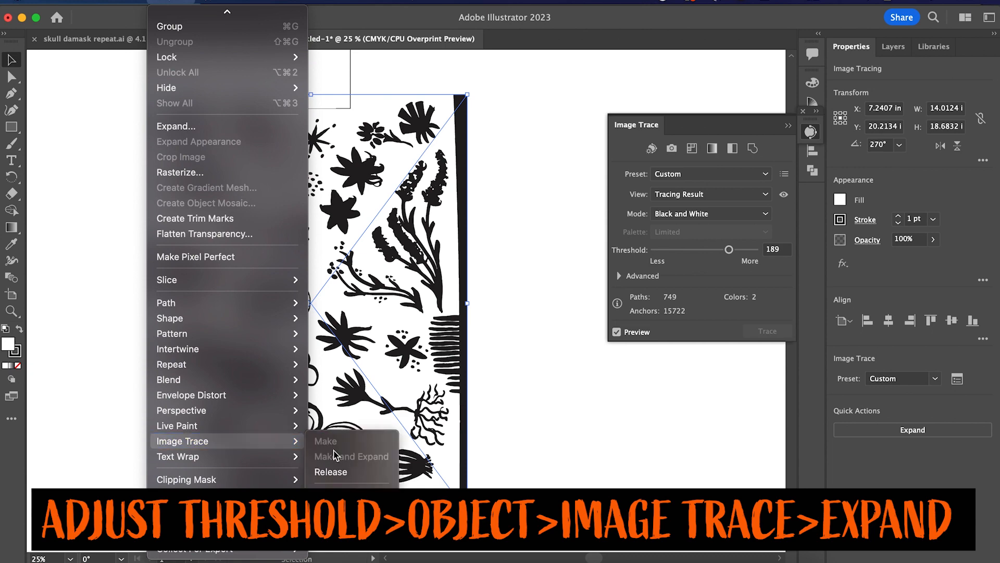
pyautogui.click(332, 499)
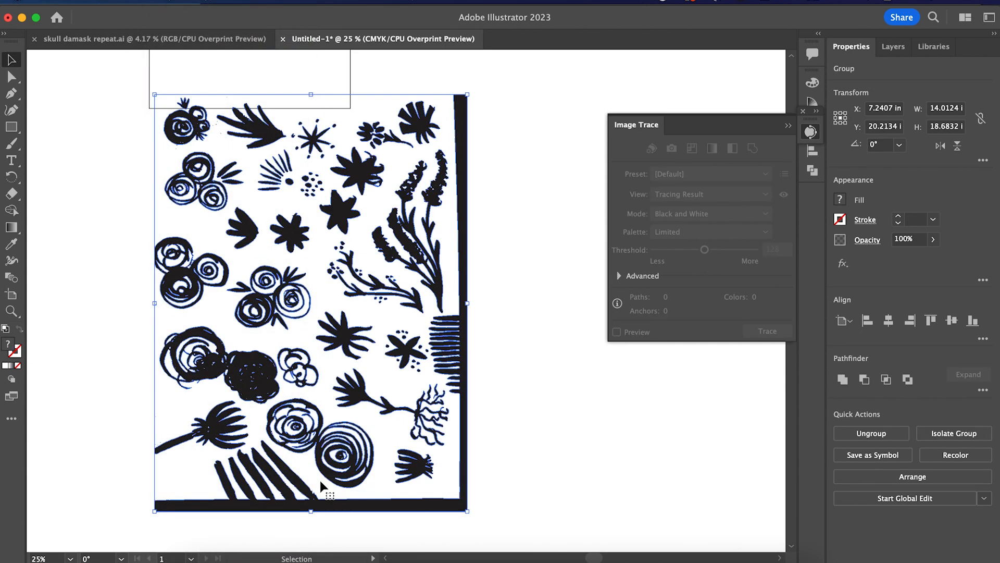
pyautogui.rightClick(460, 286)
pyautogui.click(494, 427)
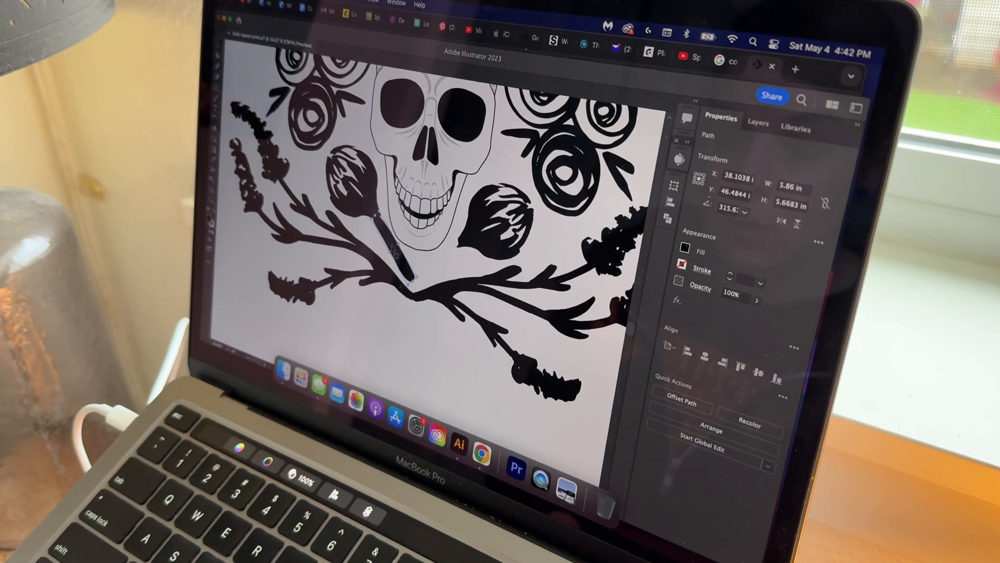
# Stretch and tilt the stem beneath the first flower bud so it reaches the junction of the flowering branches
pyautogui.moveTo(412, 271); pyautogui.dragTo(415, 287)
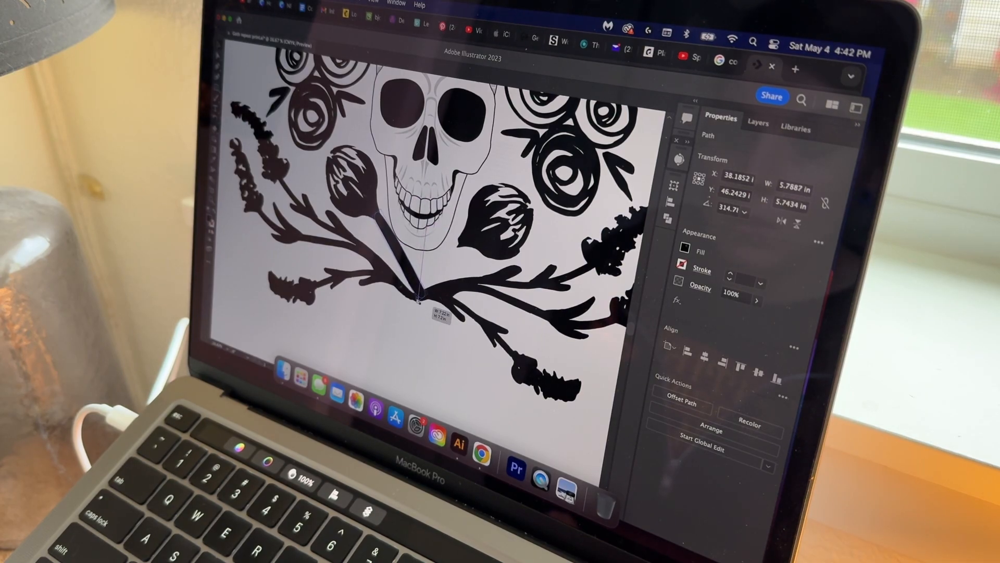
pyautogui.scroll(4, 410, 267)
# Select the skull's line work and shift the displaced temple and facial detail lines towards their place inside the cranium outline
pyautogui.click(425, 198)
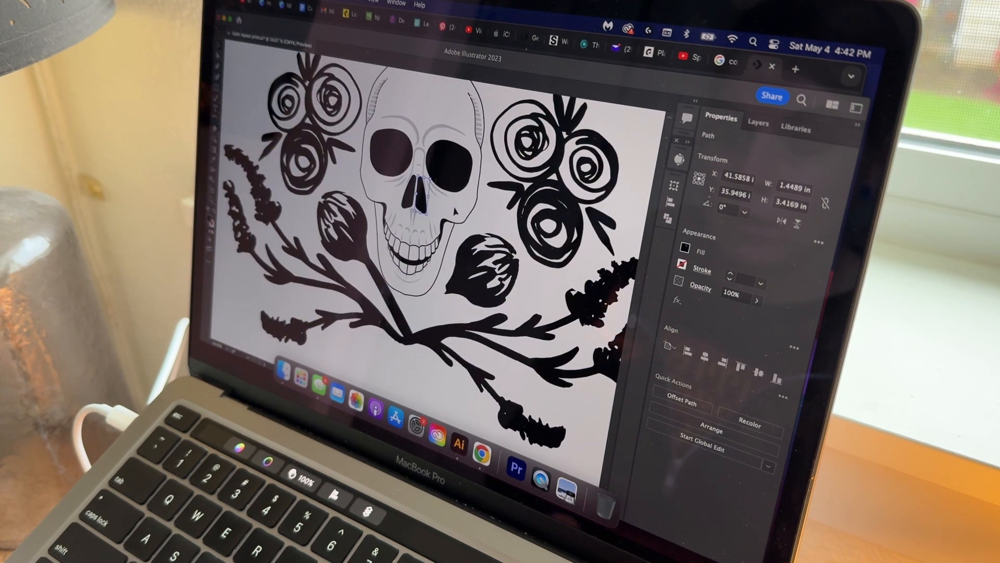
pyautogui.scroll(5, 404, 121)
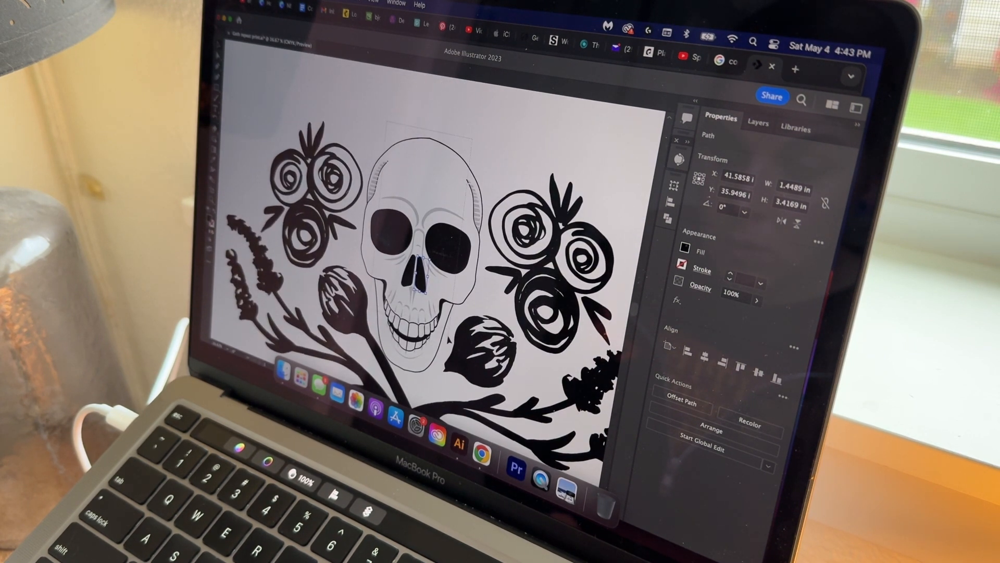
pyautogui.moveTo(402, 120); pyautogui.dragTo(401, 351)
pyautogui.scroll(-2, 385, 208)
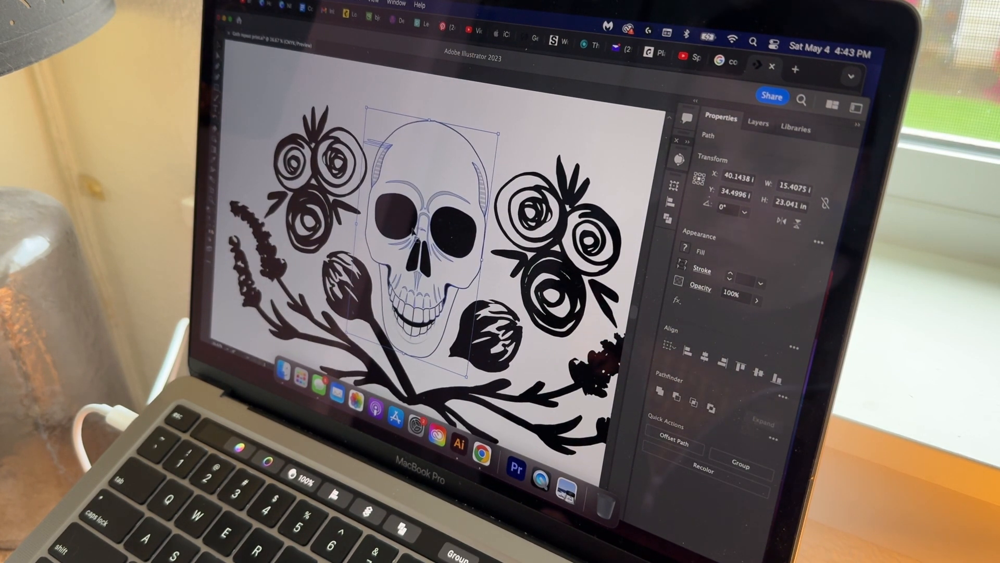
pyautogui.click(377, 110)
pyautogui.moveTo(402, 204); pyautogui.dragTo(404, 203)
pyautogui.scroll(-5, 404, 203)
pyautogui.scroll(2, 404, 204)
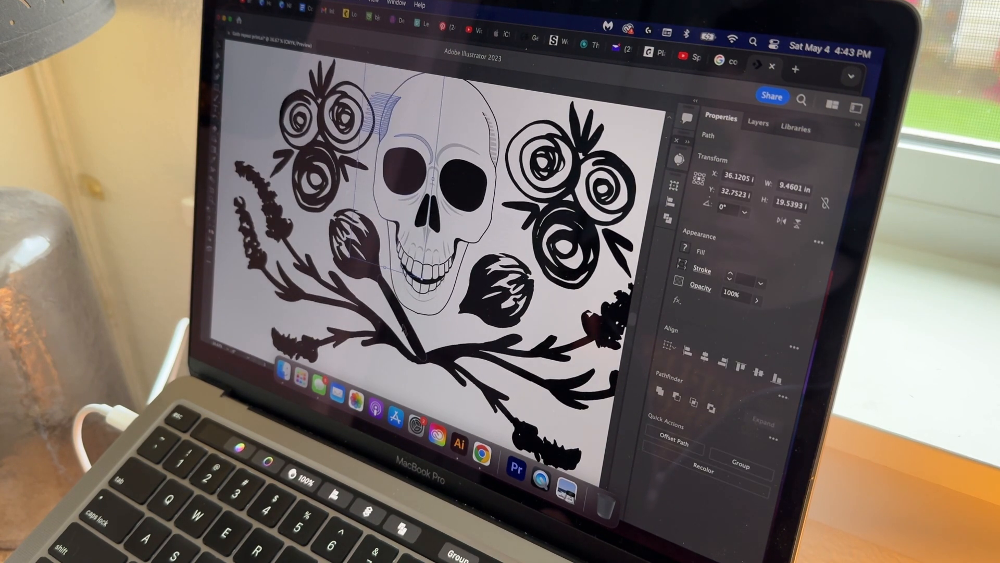
# Duplicate the bud stem, reflect the copy, and place it between the opposite bud and the branch junction
pyautogui.click(402, 327)
pyautogui.press('super+c')
pyautogui.press('super+v')
pyautogui.rightClick(440, 289)
pyautogui.moveTo(417, 360)
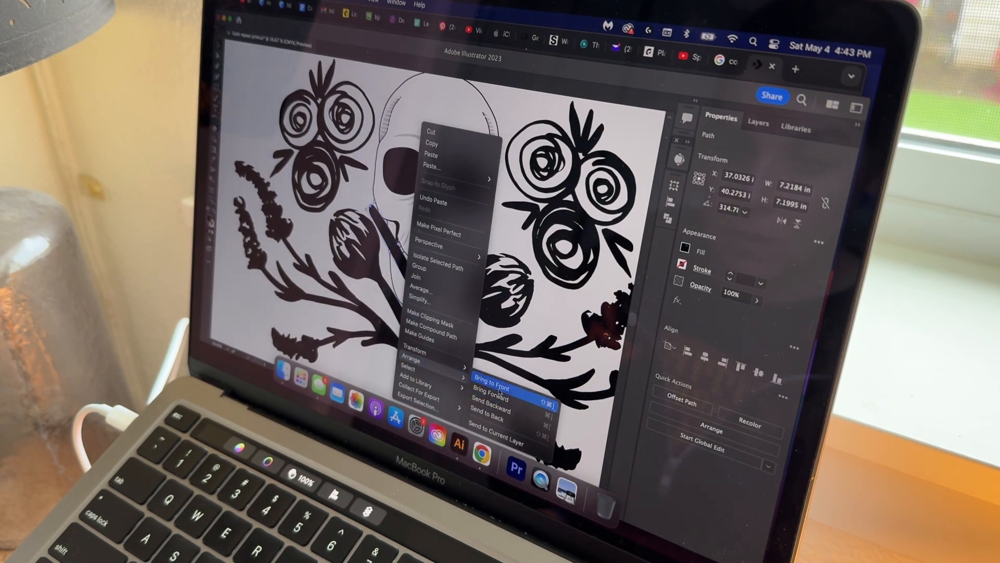
pyautogui.click(487, 379)
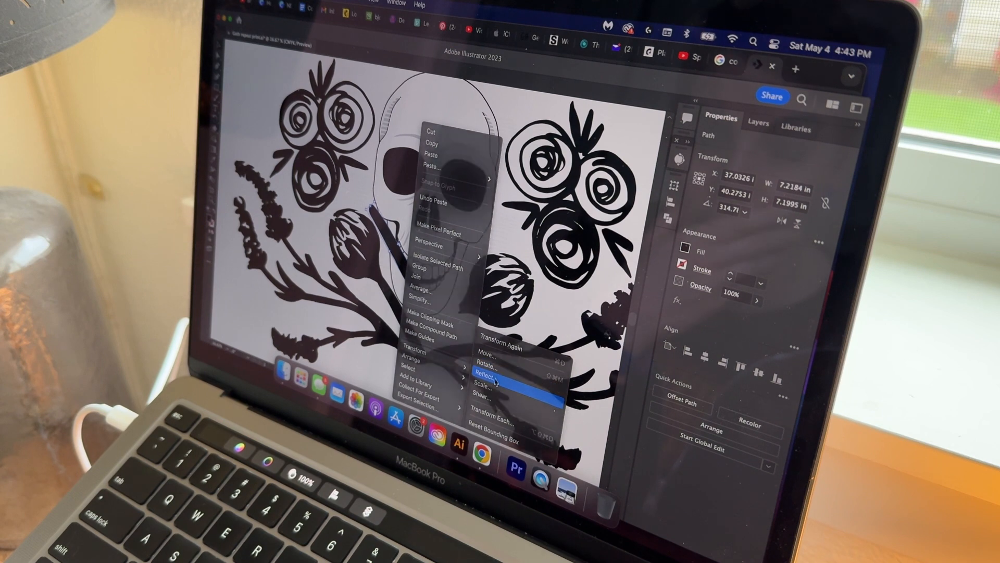
pyautogui.click(484, 310)
pyautogui.moveTo(397, 256); pyautogui.dragTo(428, 329)
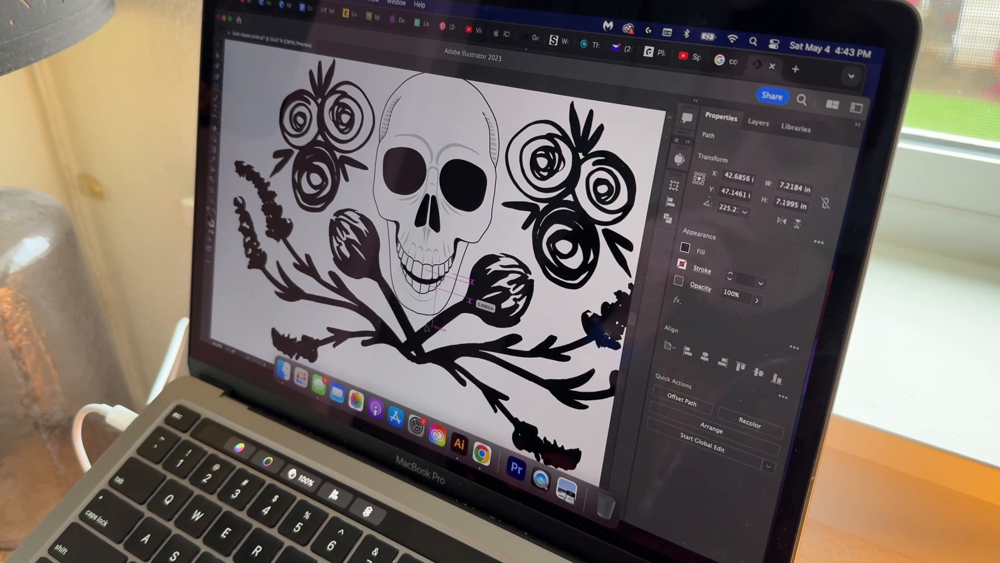
pyautogui.click(437, 413)
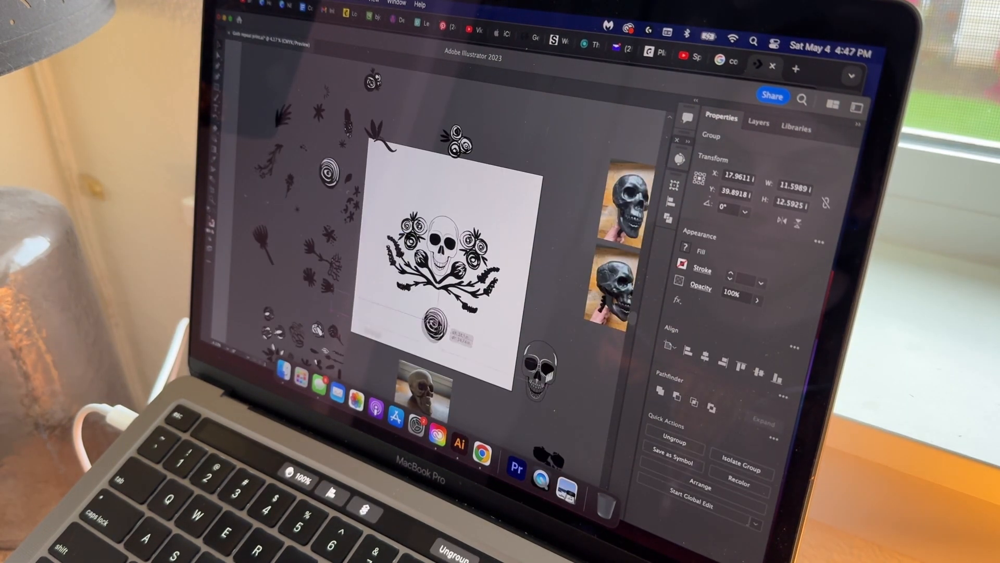
# Bring the spiral rose onto the artboard, scale it to about 5 by 5.5 in, and centre it over the stem junction
pyautogui.moveTo(439, 326); pyautogui.dragTo(437, 321)
pyautogui.press('super+equal')
pyautogui.press('super+equal')
pyautogui.press('super+equal')
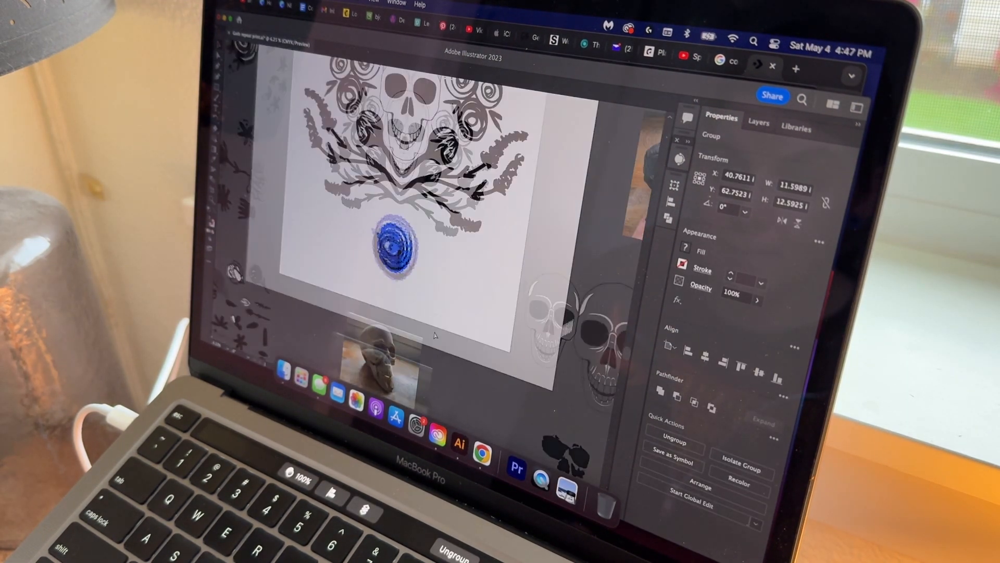
pyautogui.scroll(5, 436, 335)
pyautogui.scroll(-5, 435, 335)
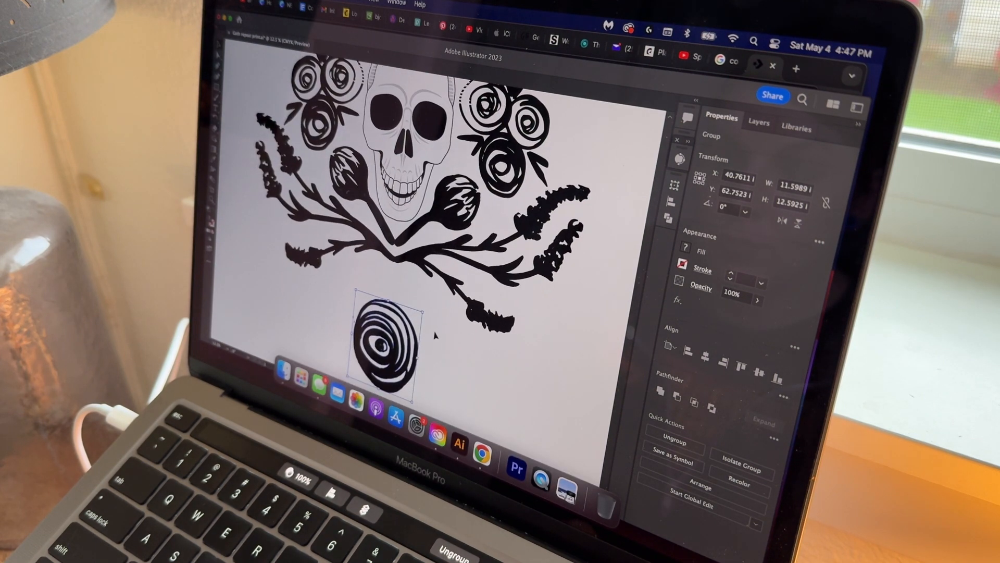
pyautogui.moveTo(416, 368); pyautogui.dragTo(384, 304)
pyautogui.moveTo(374, 280); pyautogui.dragTo(399, 214)
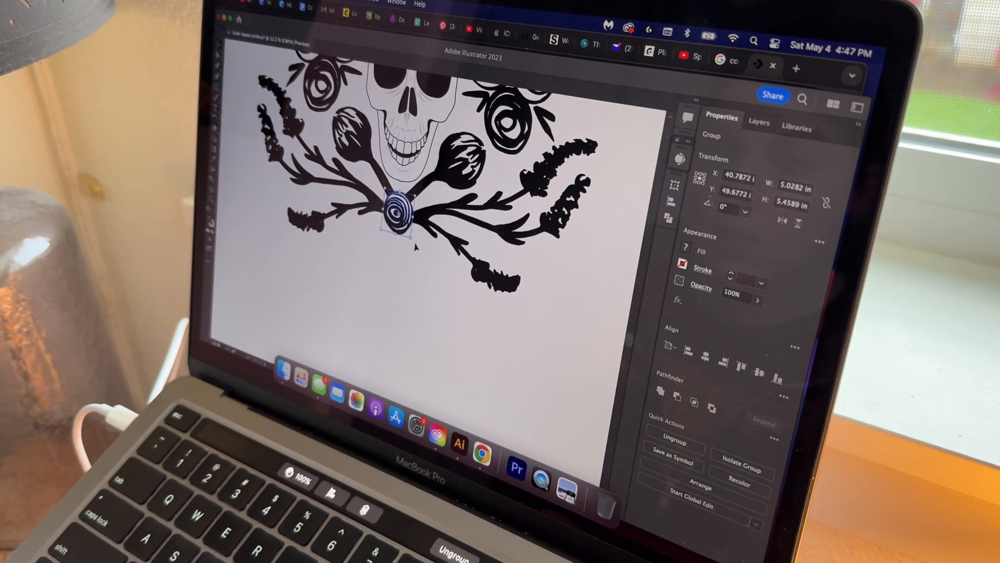
pyautogui.click(425, 274)
# Duplicate the leaf, rose and flower motifs above one side of the skull and reflect the copy for the other side
pyautogui.press('super+minus')
pyautogui.press('super+minus')
pyautogui.scroll(3, 427, 274)
pyautogui.hscroll(-5, 426, 275)
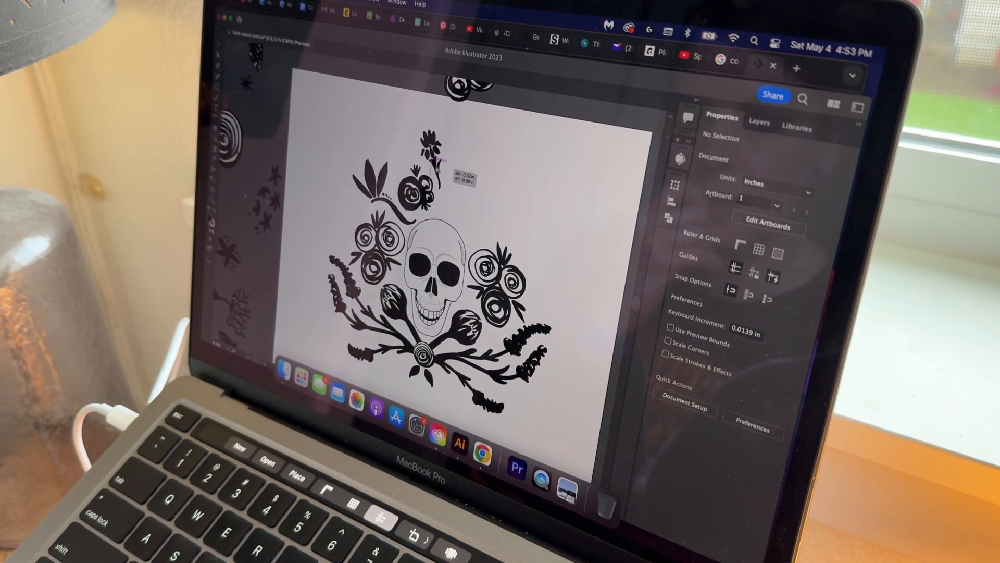
pyautogui.hscroll(1, 476, 197)
pyautogui.hscroll(-2, 476, 197)
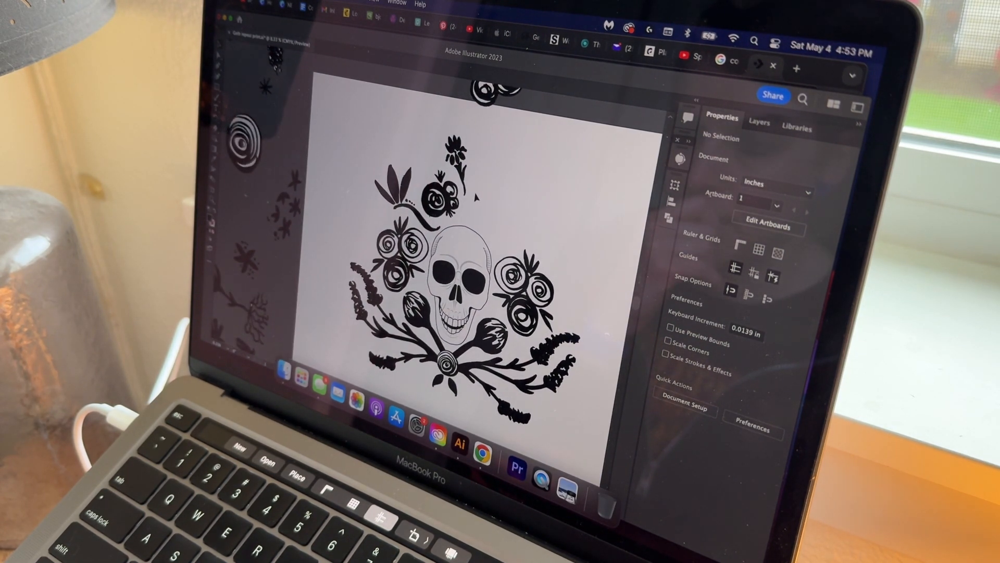
pyautogui.click(456, 216)
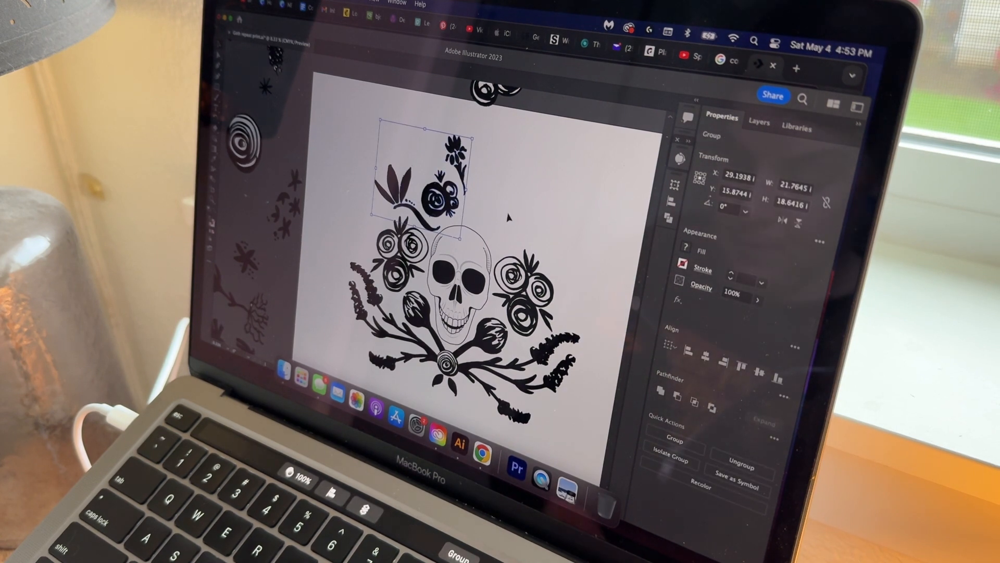
pyautogui.press('super+c')
pyautogui.press('super+v')
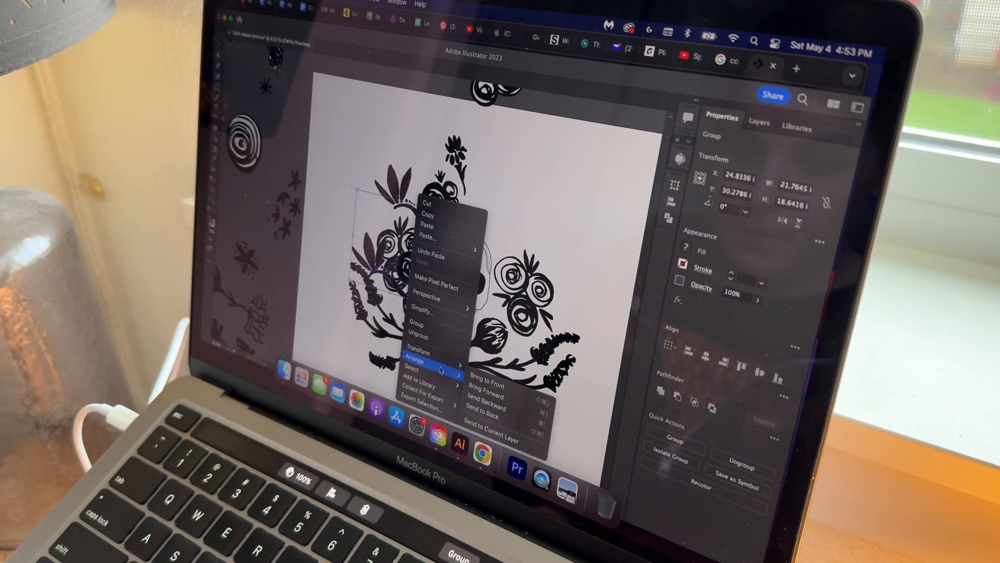
pyautogui.moveTo(448, 353)
pyautogui.click(497, 382)
pyautogui.click(482, 308)
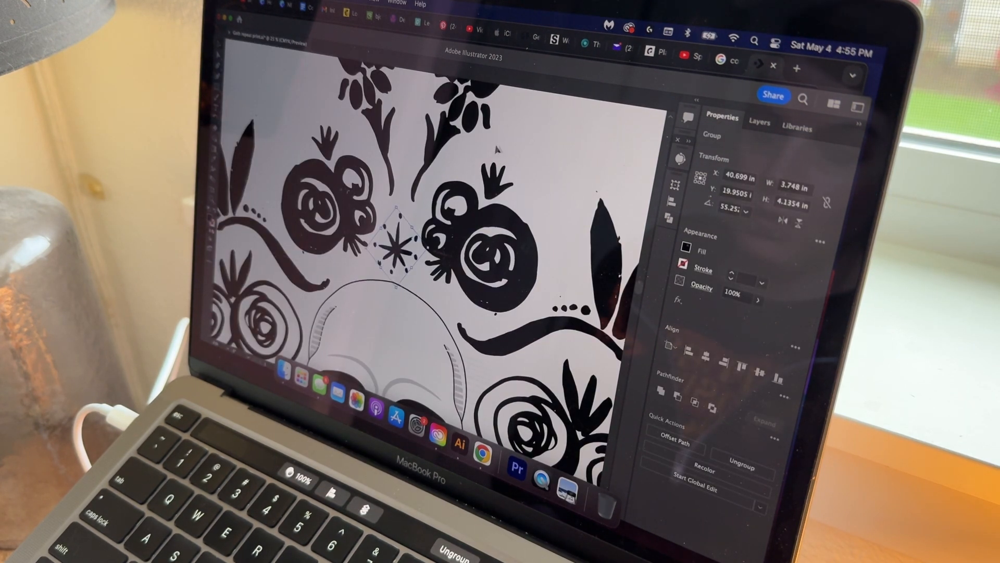
# Position the two mirrored rose clusters beneath the central leaves and space them apart on either side
pyautogui.click(535, 155)
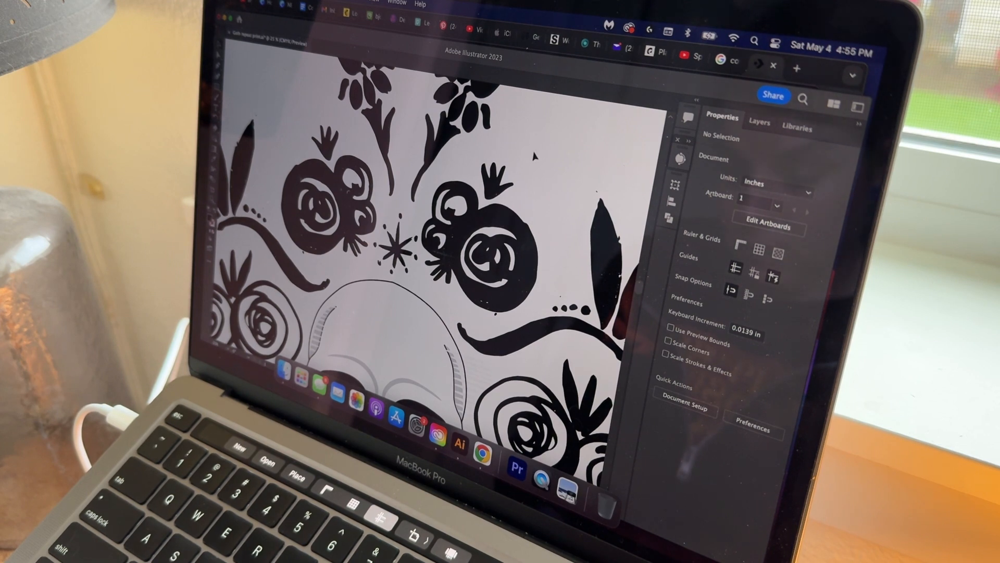
pyautogui.press('super+0')
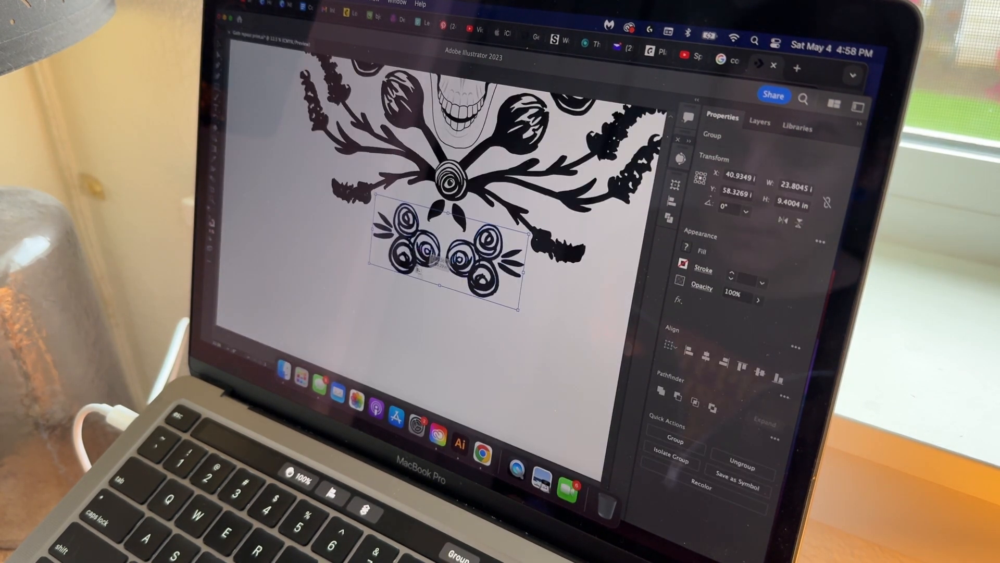
pyautogui.moveTo(423, 245); pyautogui.dragTo(419, 241)
pyautogui.moveTo(489, 278); pyautogui.dragTo(497, 278)
pyautogui.moveTo(419, 241); pyautogui.dragTo(419, 241)
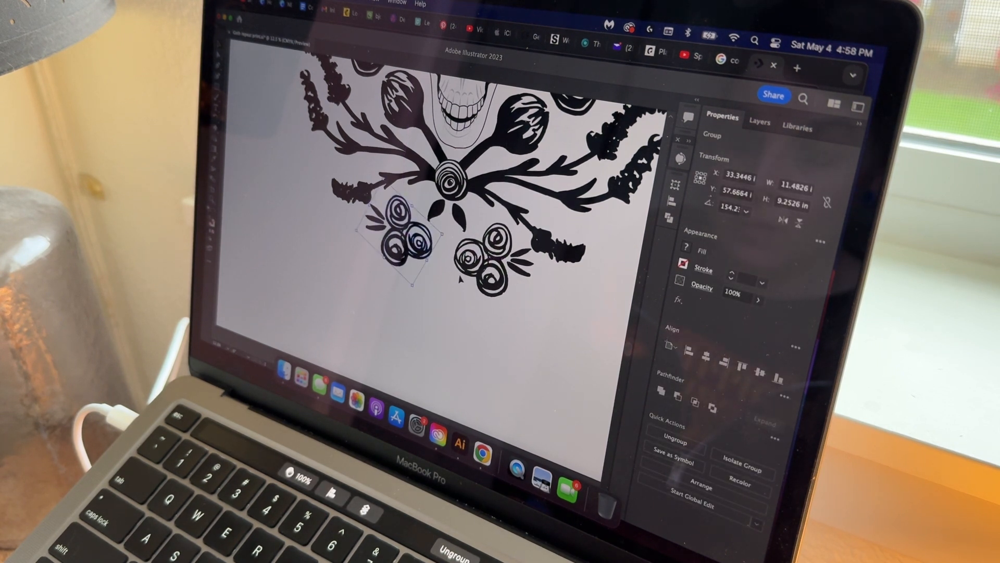
pyautogui.click(489, 324)
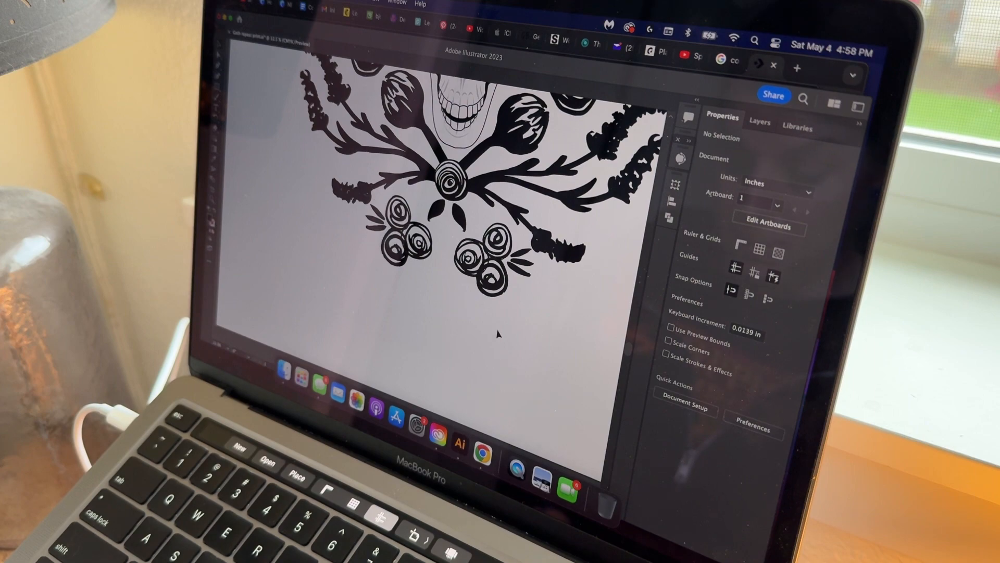
pyautogui.press('super+0')
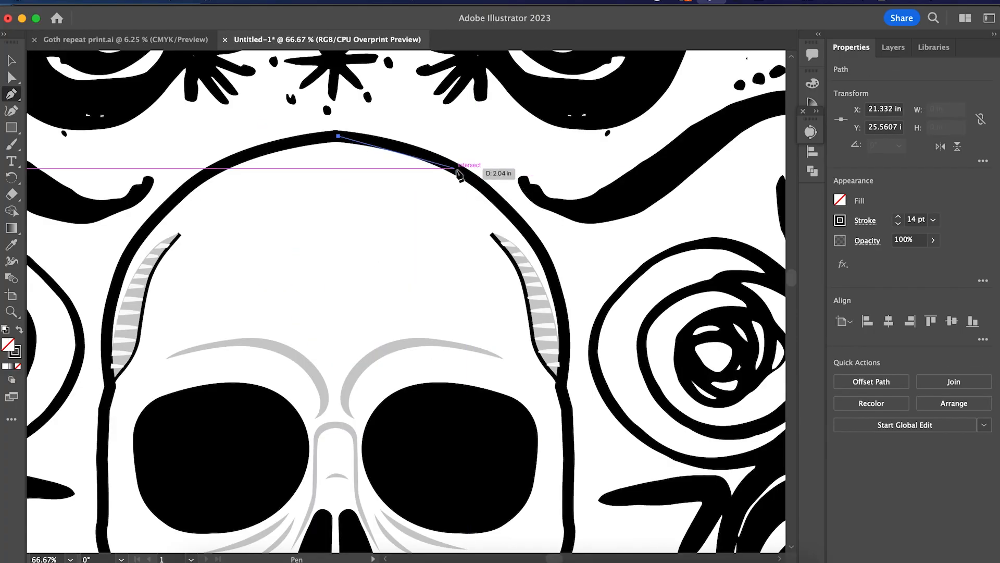
# Trace one half of the skull outline from the crown down to the chin with a 14 pt Pen path
pyautogui.moveTo(455, 168); pyautogui.dragTo(478, 185)
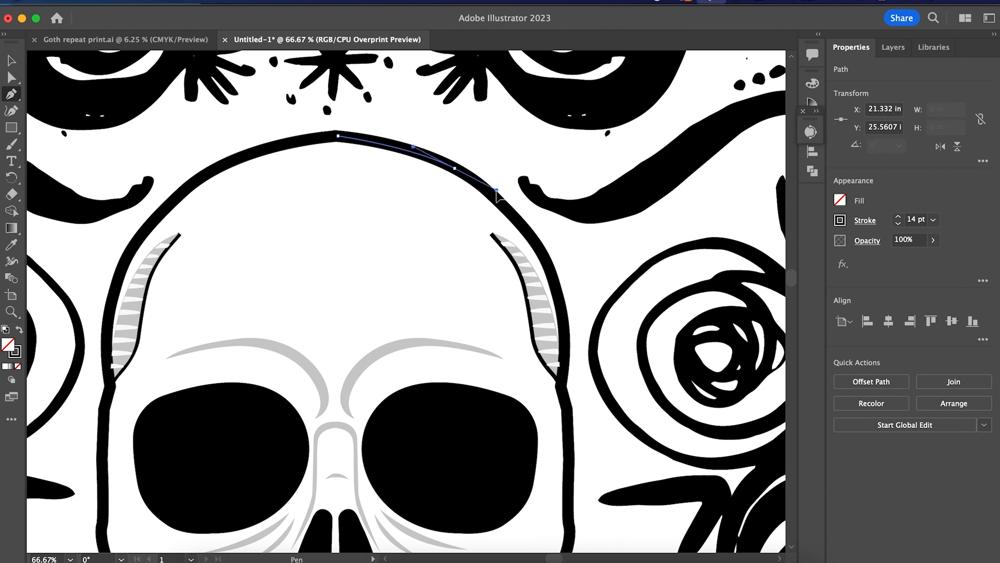
pyautogui.click(497, 192)
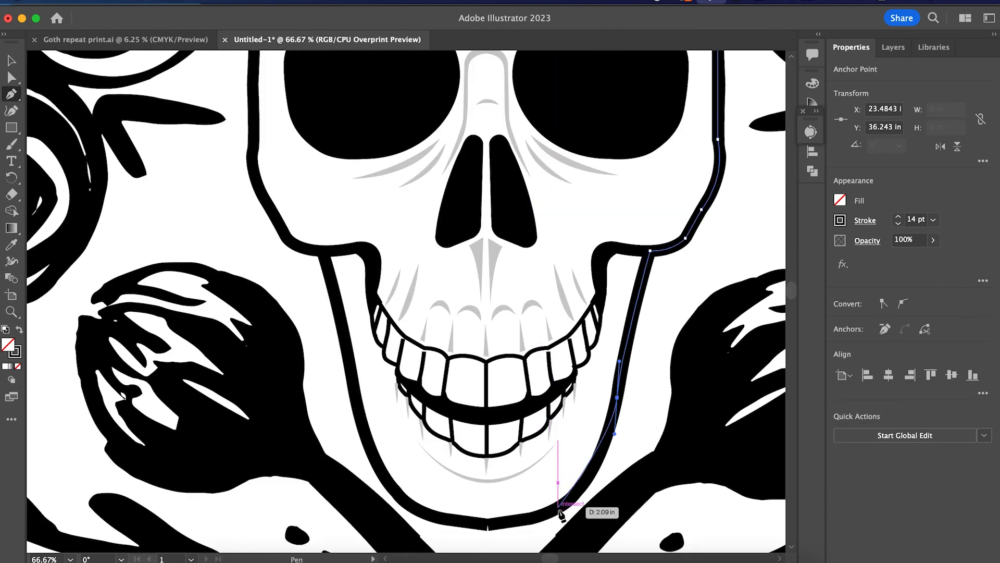
pyautogui.moveTo(559, 507); pyautogui.dragTo(537, 516)
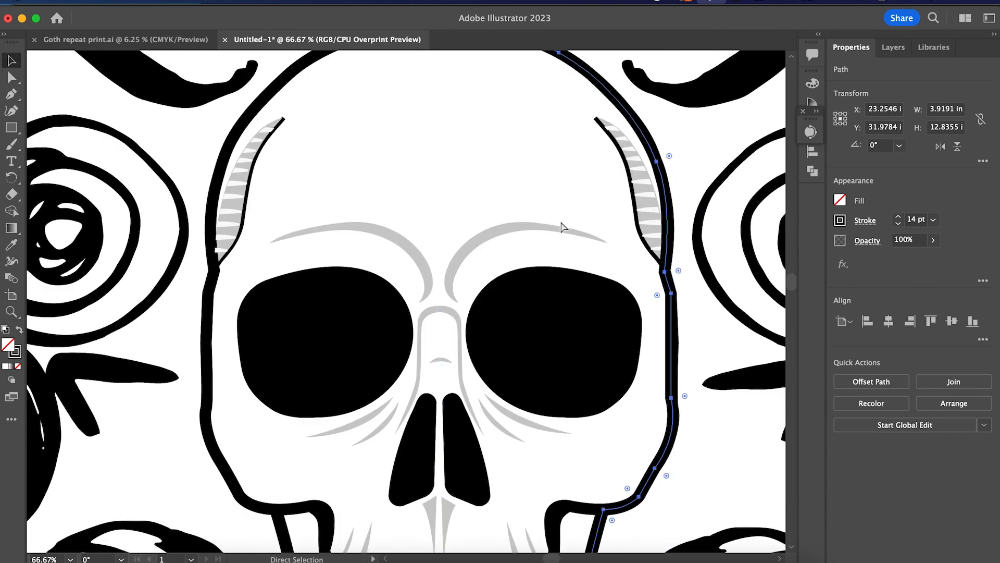
# Duplicate the traced half outline, reflect the copy across the vertical axis, and align it with the skull's untraced side
pyautogui.moveTo(669, 314); pyautogui.dragTo(514, 214)
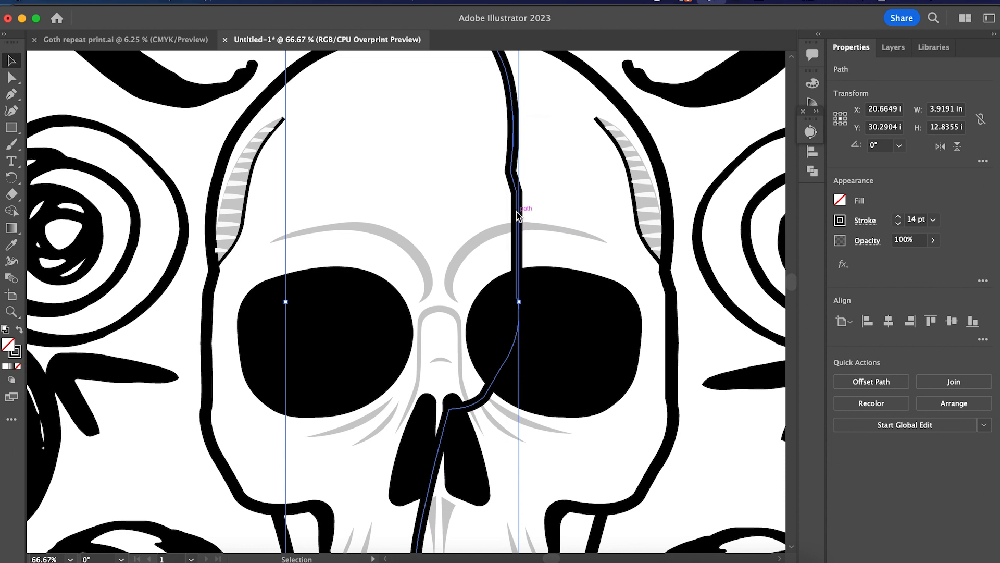
pyautogui.keyDown('super'); pyautogui.rightClick(518, 214); pyautogui.keyUp('super')
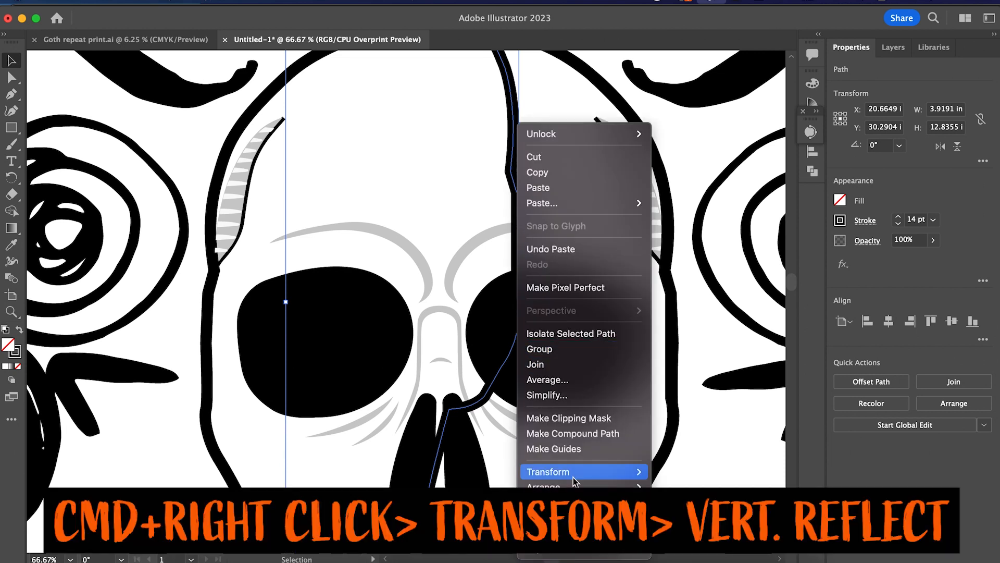
pyautogui.moveTo(573, 476)
pyautogui.click(699, 471)
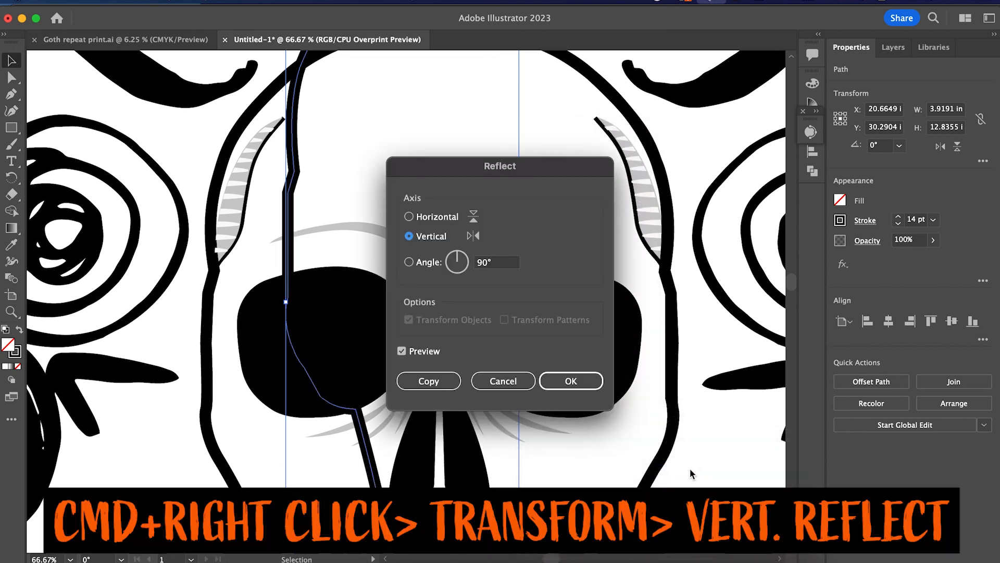
pyautogui.click(571, 381)
pyautogui.moveTo(244, 285); pyautogui.dragTo(211, 326)
pyautogui.scroll(-5, 324, 323)
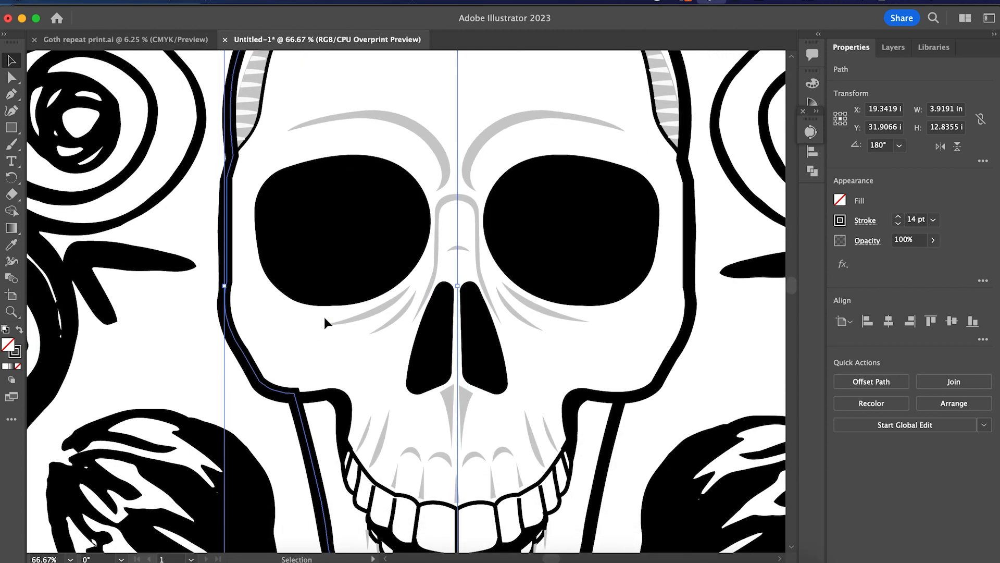
# Line up the traced half outline with its mirrored copy and join the two halves into one skull outline
pyautogui.scroll(-5, 325, 317)
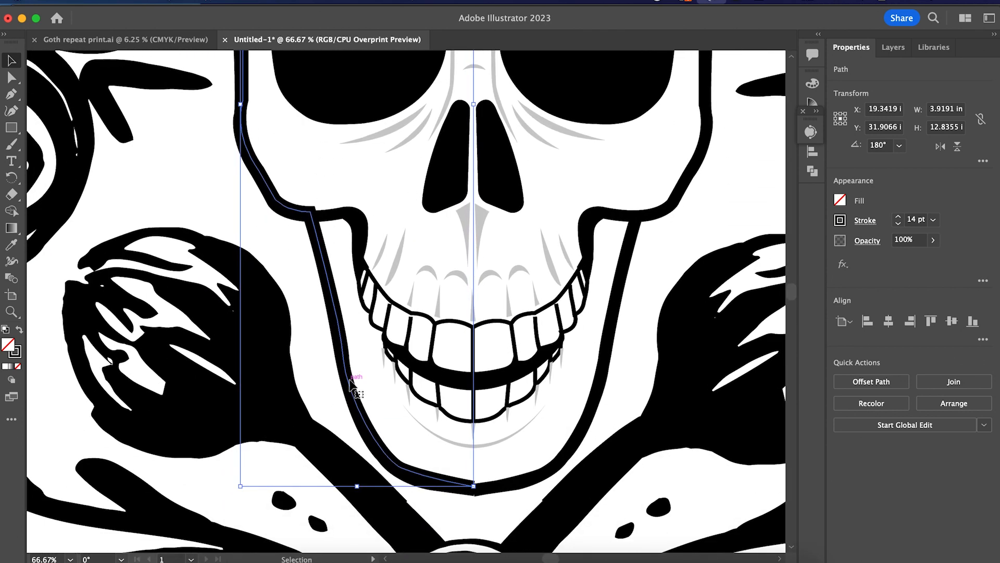
pyautogui.moveTo(350, 380); pyautogui.dragTo(350, 388)
pyautogui.scroll(10, 580, 174)
pyautogui.keyDown('shift'); pyautogui.click(580, 174); pyautogui.keyUp('shift')
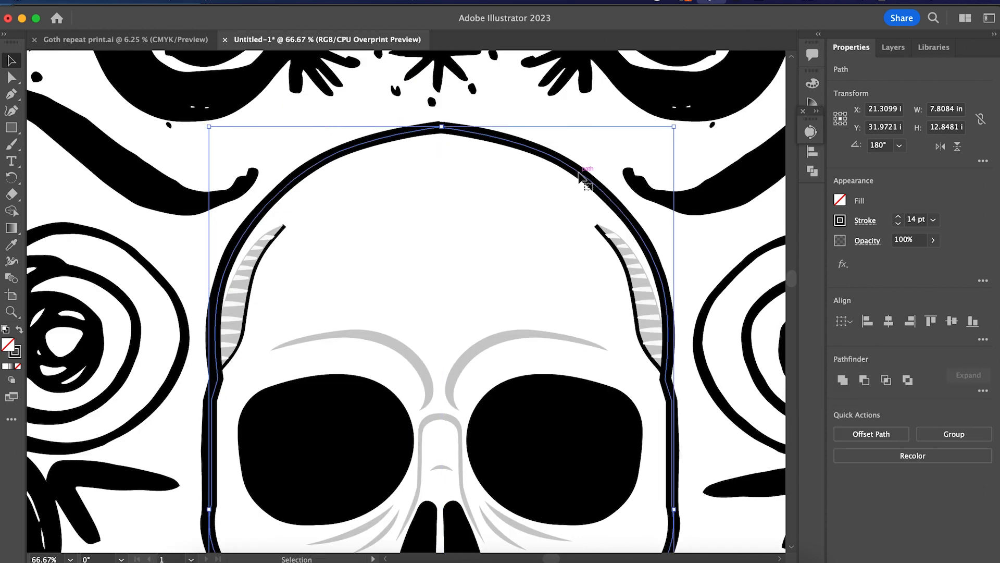
pyautogui.rightClick(580, 174)
pyautogui.click(599, 364)
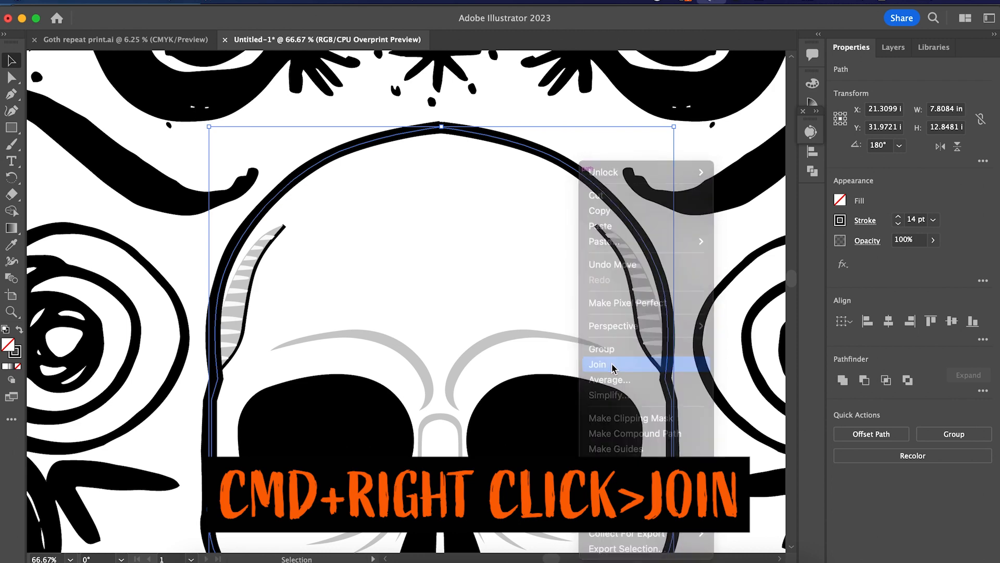
# Turn the joined outline into a solid orange (#F7750B) skull silhouette without a stroke and send it to the back
pyautogui.press('super+minus')
pyautogui.press('super+minus')
pyautogui.click(20, 330)
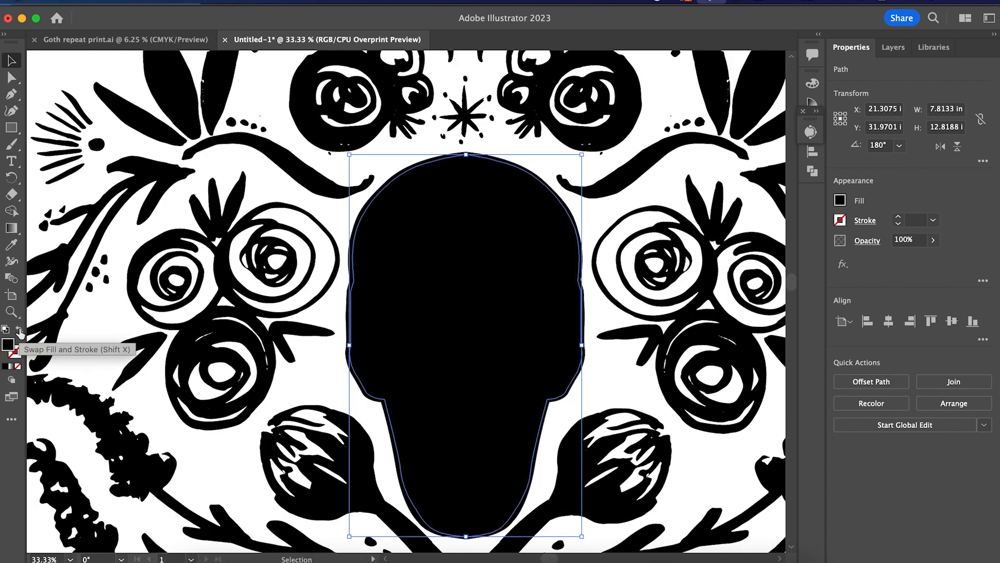
pyautogui.rightClick(486, 327)
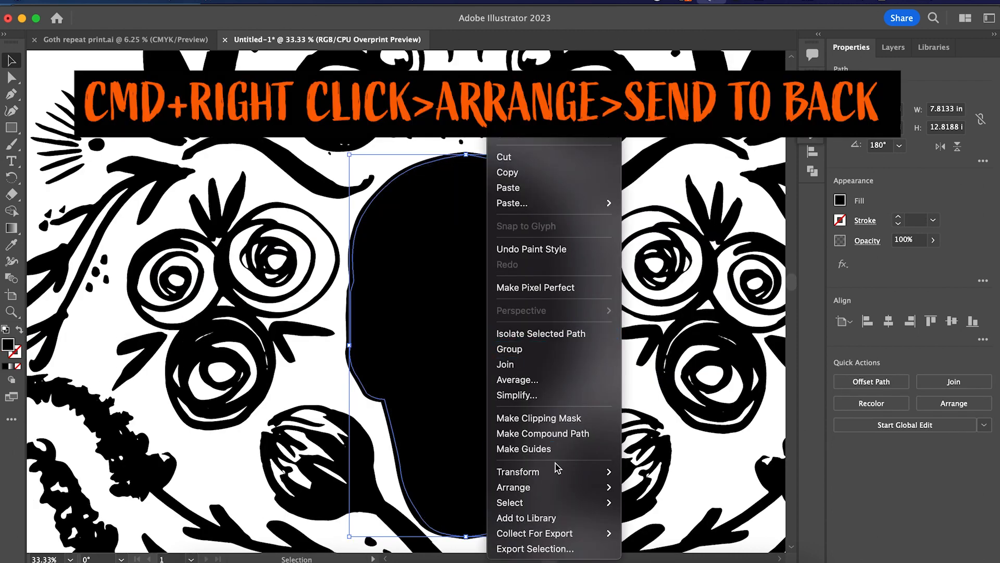
pyautogui.moveTo(560, 478)
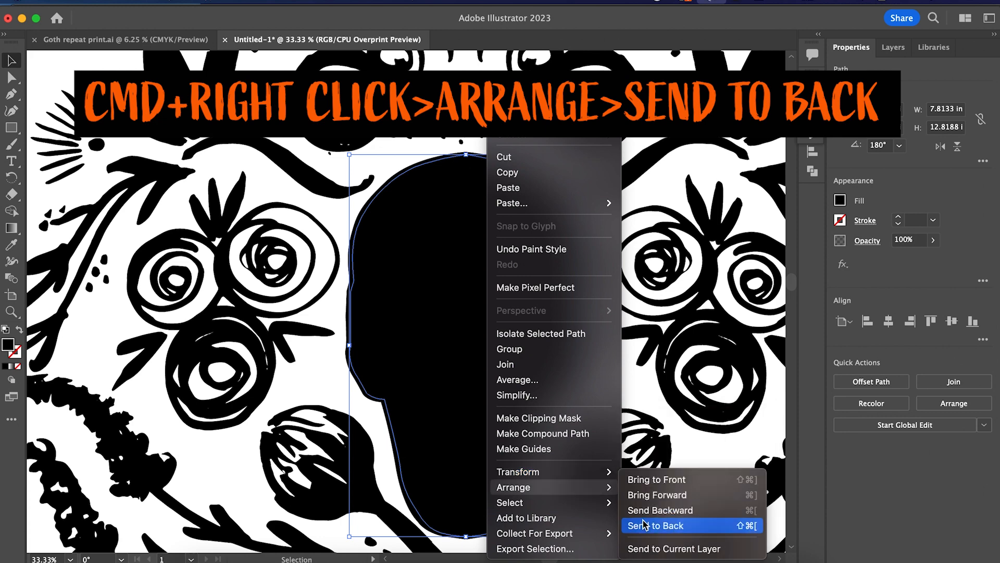
pyautogui.click(646, 523)
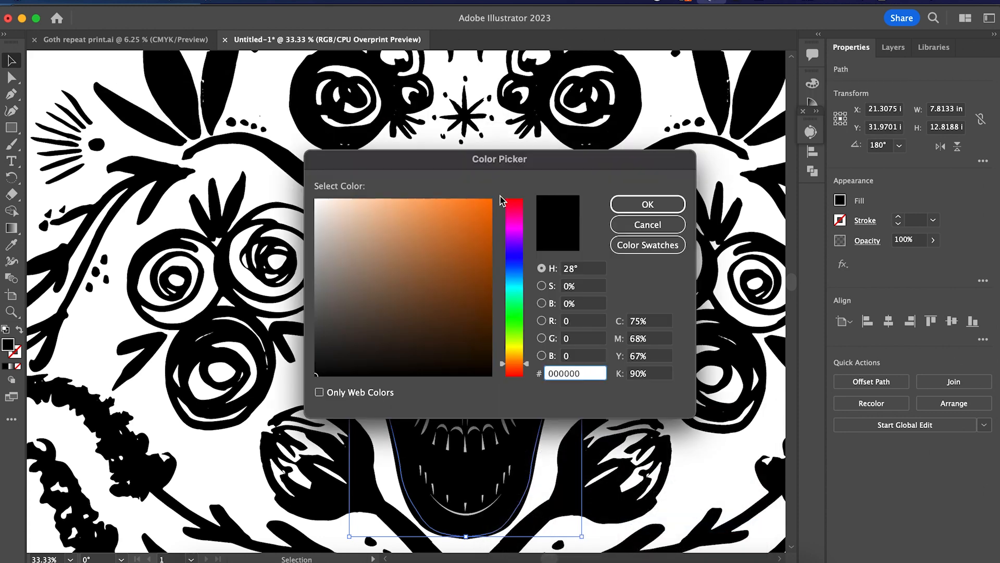
pyautogui.click(486, 203)
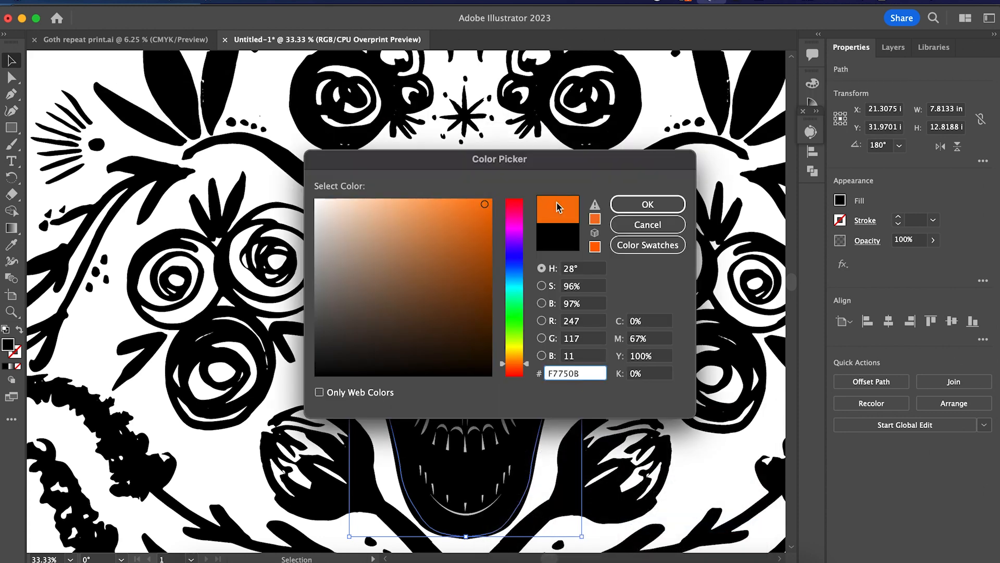
pyautogui.click(640, 208)
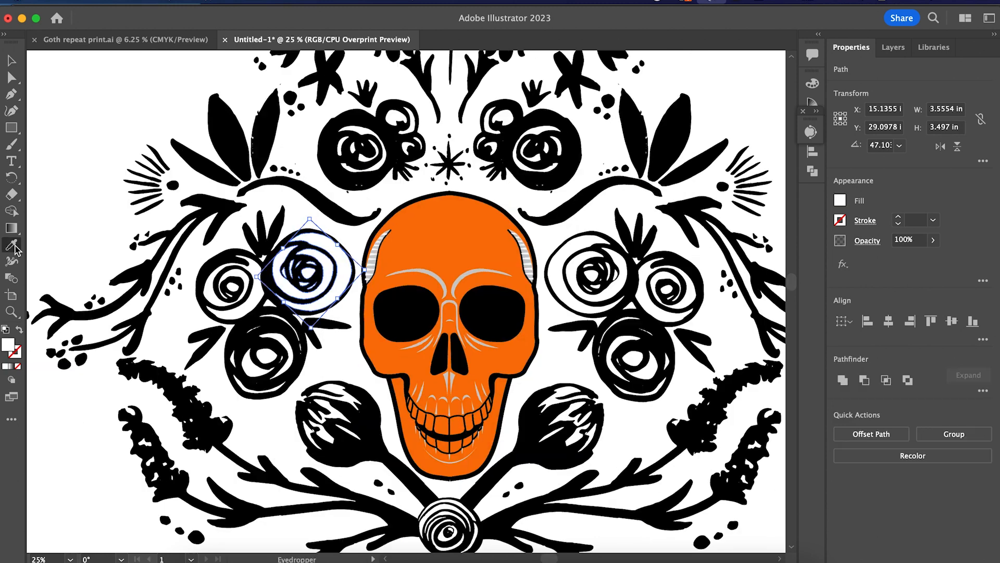
# Fill the white parts of the roses beside the skull's eyes with the orange sampled from the skull
pyautogui.click(13, 245)
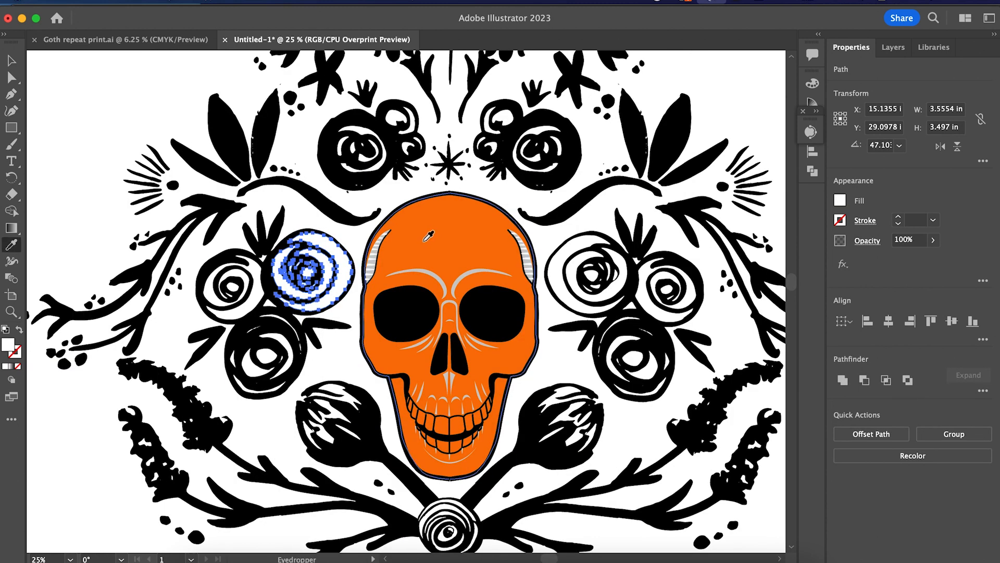
pyautogui.click(427, 241)
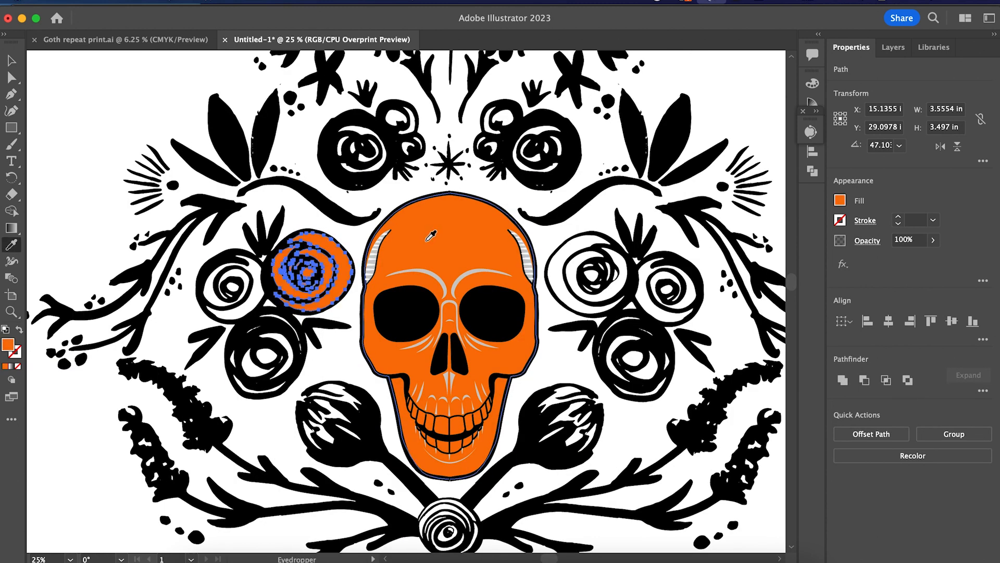
pyautogui.keyDown('super'); pyautogui.click(79, 197); pyautogui.keyUp('super')
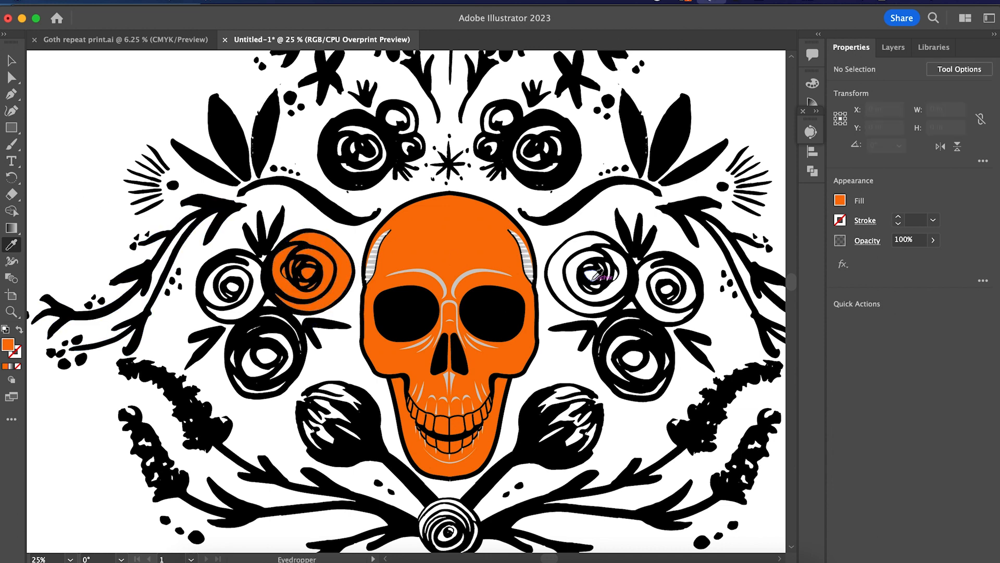
pyautogui.keyDown('super'); pyautogui.click(232, 287); pyautogui.keyUp('super')
pyautogui.click(349, 269)
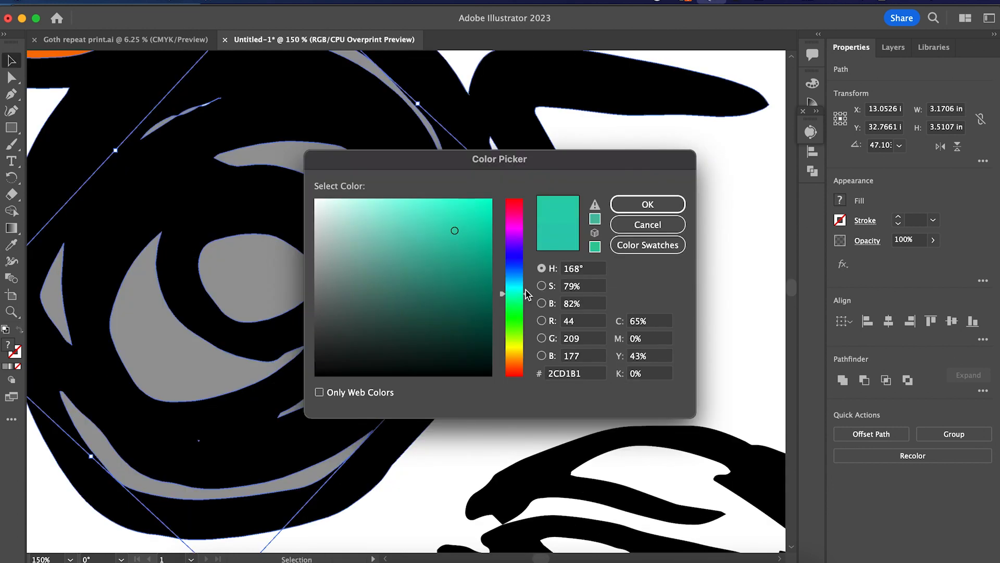
# Fill the openings of the large lower rose with teal #2CD1B1 and apply the same teal to the rose below the chin
pyautogui.click(638, 205)
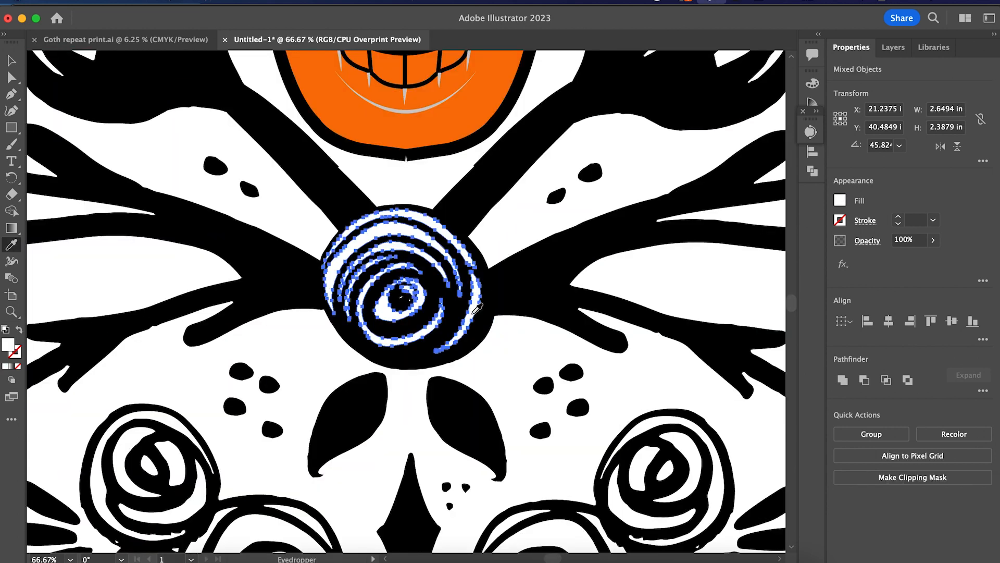
pyautogui.press('v')
pyautogui.press('super+minus')
pyautogui.press('super+minus')
pyautogui.press('i')
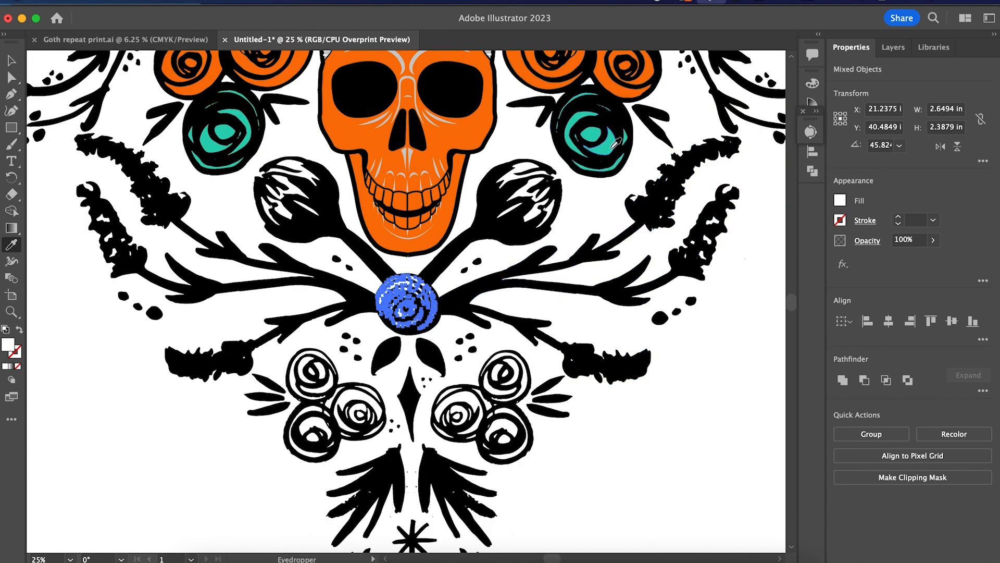
pyautogui.press('v')
pyautogui.click(570, 242)
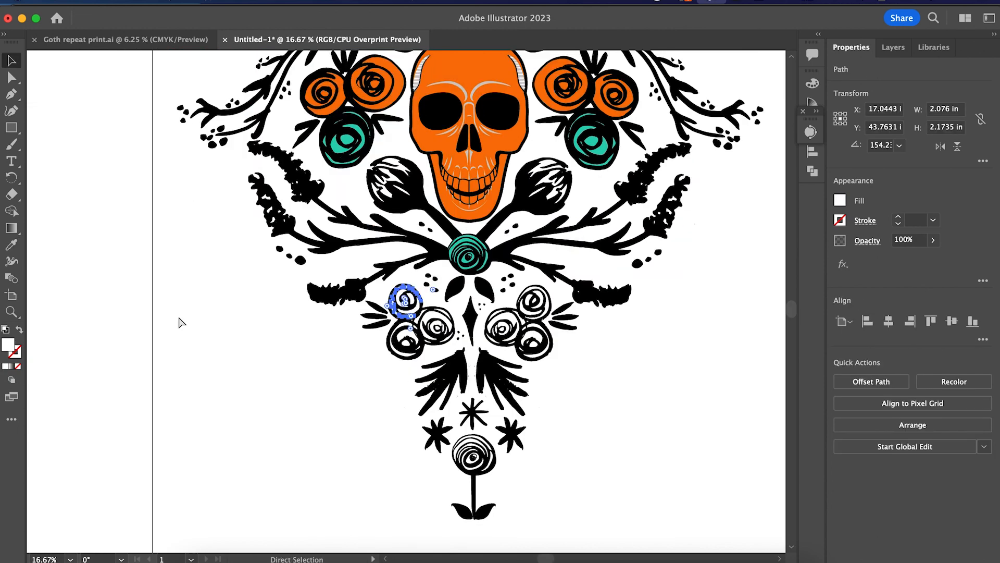
# Fill the white rings of the upper rose in the small left cluster with the skull's orange
pyautogui.press('super+equal')
pyautogui.press('super+equal')
pyautogui.press('super+equal')
pyautogui.press('super+equal')
pyautogui.press('super+equal')
pyautogui.keyDown('shift'); pyautogui.click(371, 255); pyautogui.keyUp('shift')
pyautogui.keyDown('shift'); pyautogui.click(439, 361); pyautogui.keyUp('shift')
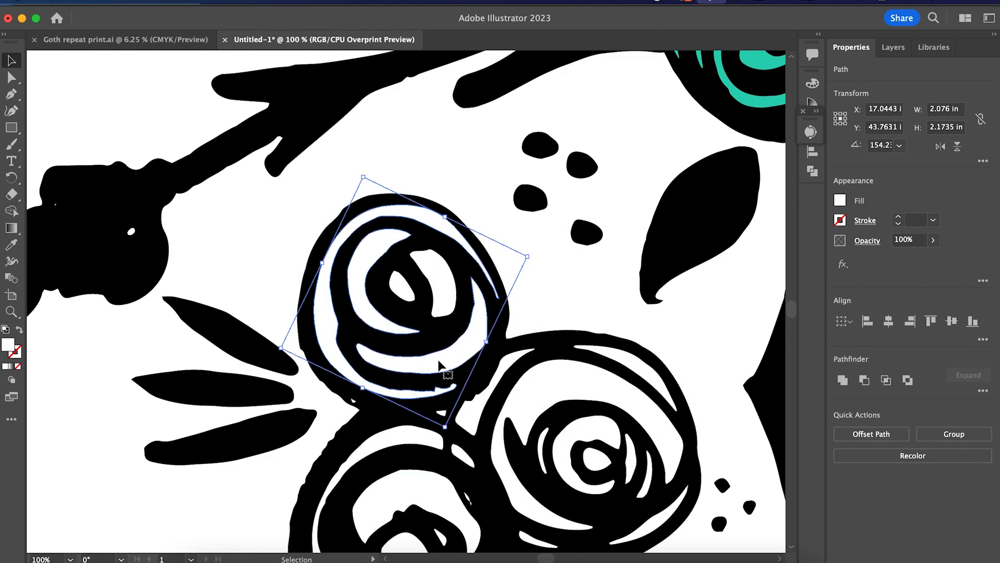
pyautogui.press('super+minus')
pyautogui.press('super+minus')
pyautogui.press('super+minus')
pyautogui.press('super+minus')
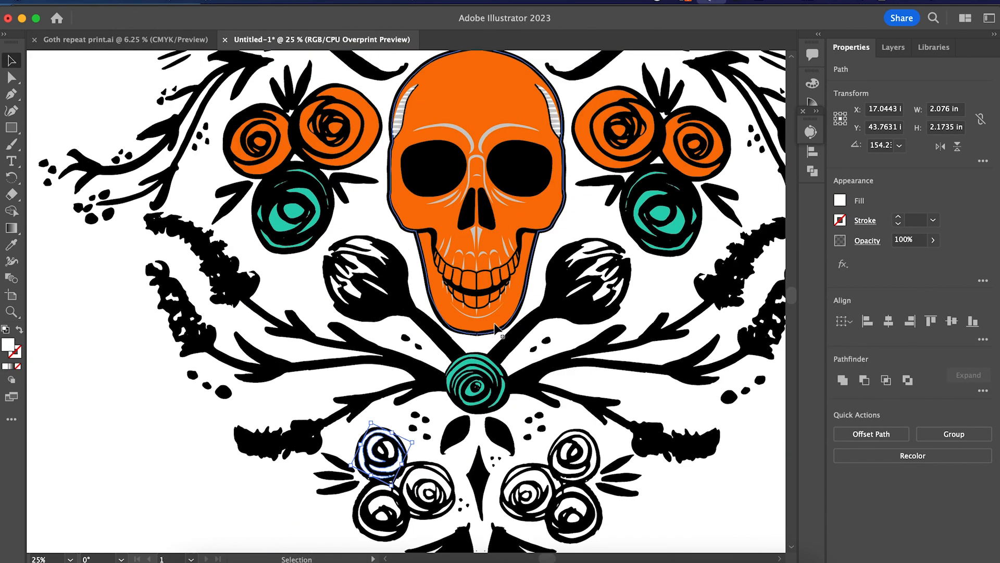
pyautogui.press('i')
pyautogui.click(453, 301)
pyautogui.press('v')
# Paint orange Blob Brush strokes over the two white gaps in the centre of that small upper rose
pyautogui.click(396, 461)
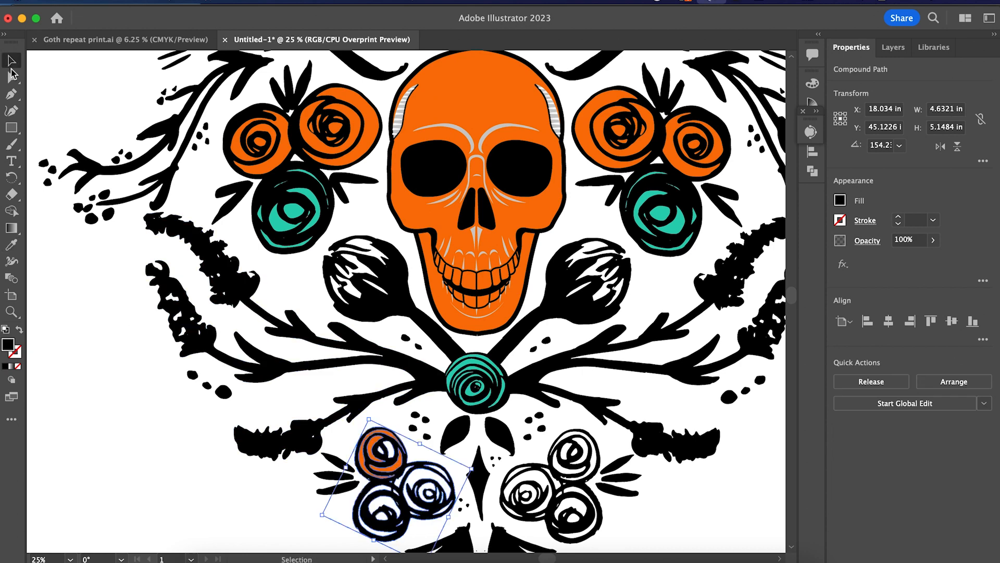
pyautogui.press('super+equal')
pyautogui.press('super+equal')
pyautogui.press('super+equal')
pyautogui.press('super+equal')
pyautogui.press('super+equal')
pyautogui.press('super+equal')
pyautogui.click(264, 282)
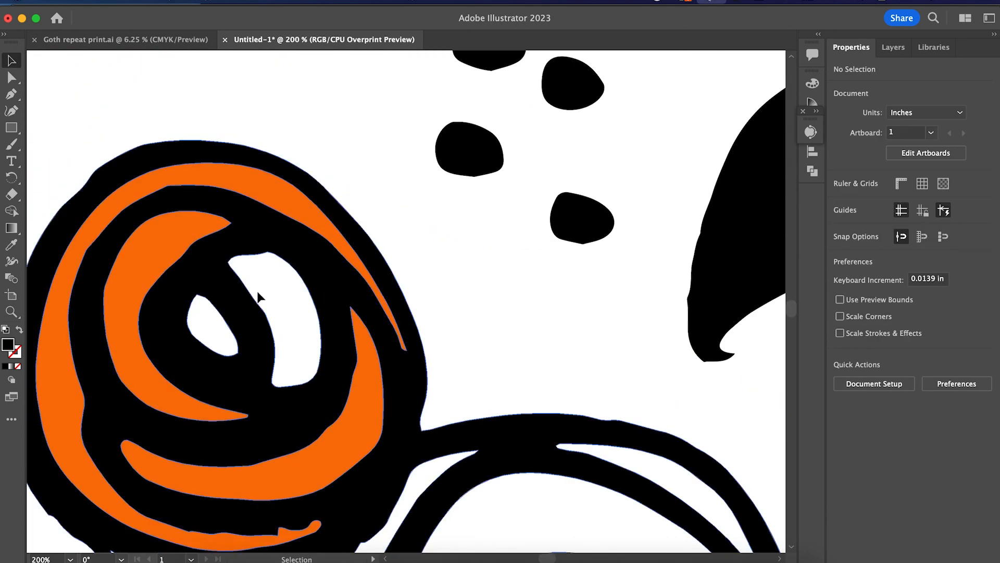
pyautogui.hotkey('shift', 'b')
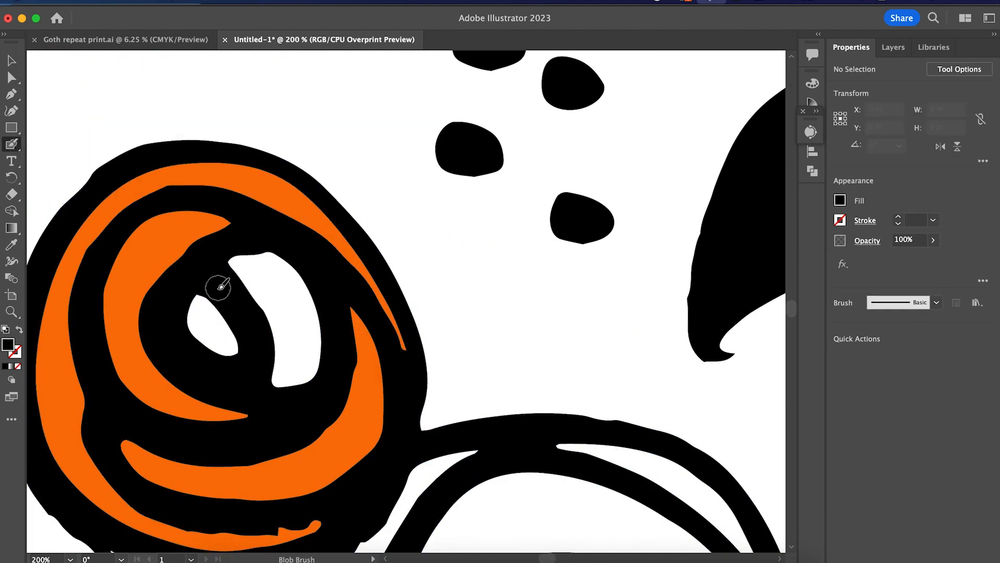
pyautogui.press('i')
pyautogui.click(158, 259)
pyautogui.hotkey('shift', 'b')
pyautogui.press(']')
pyautogui.press(']')
pyautogui.press(']')
pyautogui.press(']')
pyautogui.press(']')
pyautogui.press(']')
pyautogui.press(']')
pyautogui.press(']')
pyautogui.press(']')
pyautogui.press(']')
pyautogui.moveTo(243, 262)
pyautogui.mouseDown()
pyautogui.moveTo(281, 287)
pyautogui.moveTo(292, 373)
pyautogui.mouseUp()
pyautogui.moveTo(198, 305); pyautogui.dragTo(225, 345)
# Select both orange brush strokes in the rose's centre and send them to the back
pyautogui.press('v')
pyautogui.click(213, 331)
pyautogui.keyDown('shift'); pyautogui.click(298, 326); pyautogui.keyUp('shift')
pyautogui.rightClick(282, 323)
pyautogui.click(458, 526)
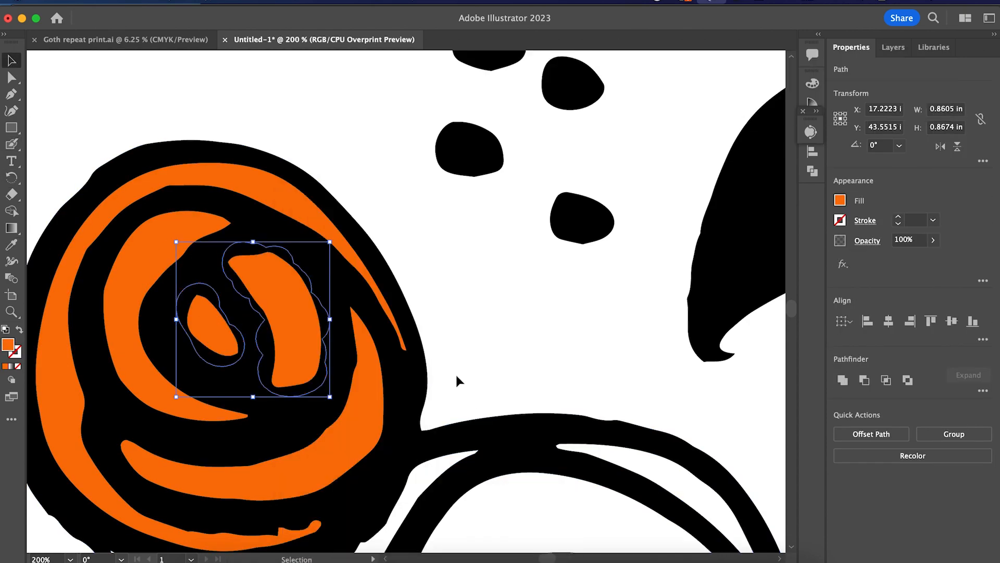
pyautogui.click(457, 381)
# Select the white openings of the other two roses in the left cluster and fill them with the central rose's teal
pyautogui.press('super+minus')
pyautogui.press('super+minus')
pyautogui.press('super+minus')
pyautogui.press('super+minus')
pyautogui.hscroll(1, 239, 423)
pyautogui.press('super+minus')
pyautogui.press('super+minus')
pyautogui.press('super+equal')
pyautogui.press('super+equal')
pyautogui.press('super+equal')
pyautogui.press('super+equal')
pyautogui.press('super+equal')
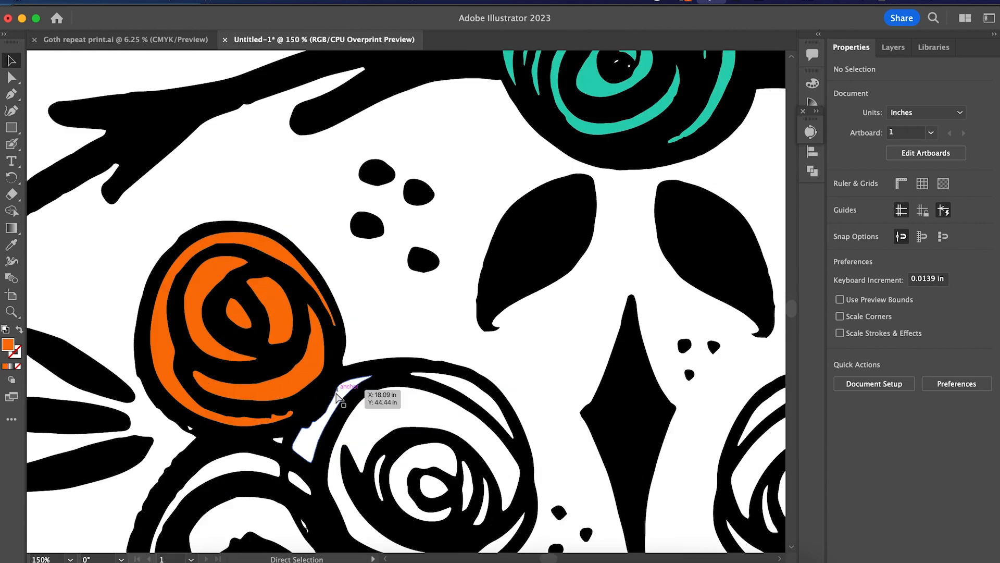
pyautogui.scroll(-5, 339, 395)
pyautogui.hscroll(-2, 338, 395)
pyautogui.click(232, 325)
pyautogui.keyDown('shift'); pyautogui.click(280, 416); pyautogui.keyUp('shift')
pyautogui.scroll(-4, 281, 417)
pyautogui.hscroll(-2, 281, 416)
pyautogui.keyDown('shift'); pyautogui.click(285, 404); pyautogui.keyUp('shift')
pyautogui.keyDown('shift'); pyautogui.click(408, 430); pyautogui.keyUp('shift')
pyautogui.press('super+minus')
pyautogui.press('super+minus')
pyautogui.scroll(5, 463, 406)
pyautogui.click(11, 245)
pyautogui.click(638, 129)
# Fill the leftover white gaps in the left cluster's inner rose with teal sampled from the neighbouring rose
pyautogui.hscroll(3, 469, 354)
pyautogui.keyDown('super'); pyautogui.click(412, 344); pyautogui.keyUp('super')
pyautogui.keyDown('shift'); pyautogui.keyDown('super'); pyautogui.click(345, 365); pyautogui.keyUp('super'); pyautogui.keyUp('shift')
pyautogui.click(312, 417)
pyautogui.keyDown('super'); pyautogui.click(474, 328); pyautogui.keyUp('super')
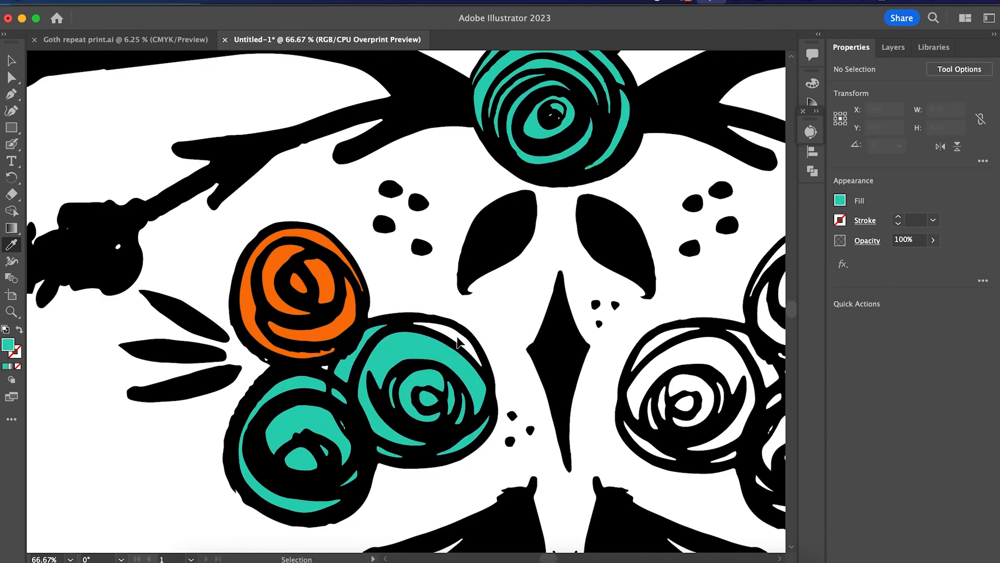
pyautogui.click(17, 140)
pyautogui.press('v')
pyautogui.click(437, 333)
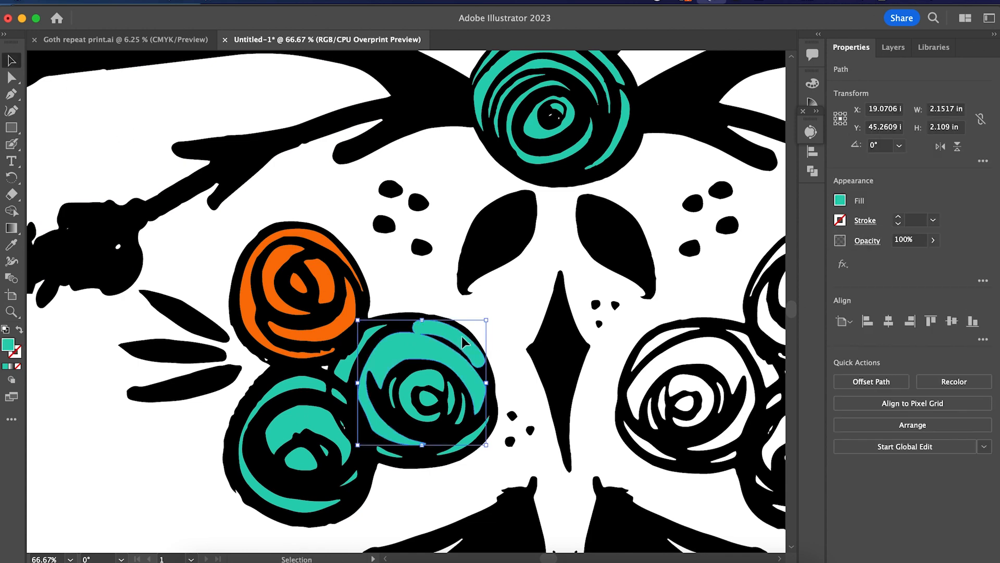
pyautogui.press('super+plus')
pyautogui.press('super+plus')
pyautogui.press('super+plus')
pyautogui.click(637, 221)
pyautogui.press('super+z')
# Paint a teal Blob Brush stroke over the gap along the inner rose's upper edge and send it to the back
pyautogui.click(11, 144)
pyautogui.moveTo(385, 131)
pyautogui.mouseDown()
pyautogui.moveTo(489, 168)
pyautogui.moveTo(575, 242)
pyautogui.mouseUp()
pyautogui.click(12, 61)
pyautogui.click(380, 141)
pyautogui.rightClick(421, 150)
pyautogui.moveTo(436, 391)
pyautogui.click(623, 438)
pyautogui.click(676, 323)
# Fill the white rings of the upper rose in the small right cluster with orange sampled from the left cluster
pyautogui.press('super+minus')
pyautogui.press('super+minus')
pyautogui.press('super+minus')
pyautogui.press('super+minus')
pyautogui.press('super+minus')
pyautogui.press('super+minus')
pyautogui.press('super+minus')
pyautogui.press('super+minus')
pyautogui.press('super+plus')
pyautogui.press('super+plus')
pyautogui.press('super+plus')
pyautogui.press('super+plus')
pyautogui.press('super+plus')
pyautogui.hscroll(10, 678, 327)
pyautogui.click(538, 195)
pyautogui.keyDown('shift'); pyautogui.click(492, 165); pyautogui.keyUp('shift')
pyautogui.keyDown('shift'); pyautogui.click(494, 262); pyautogui.keyUp('shift')
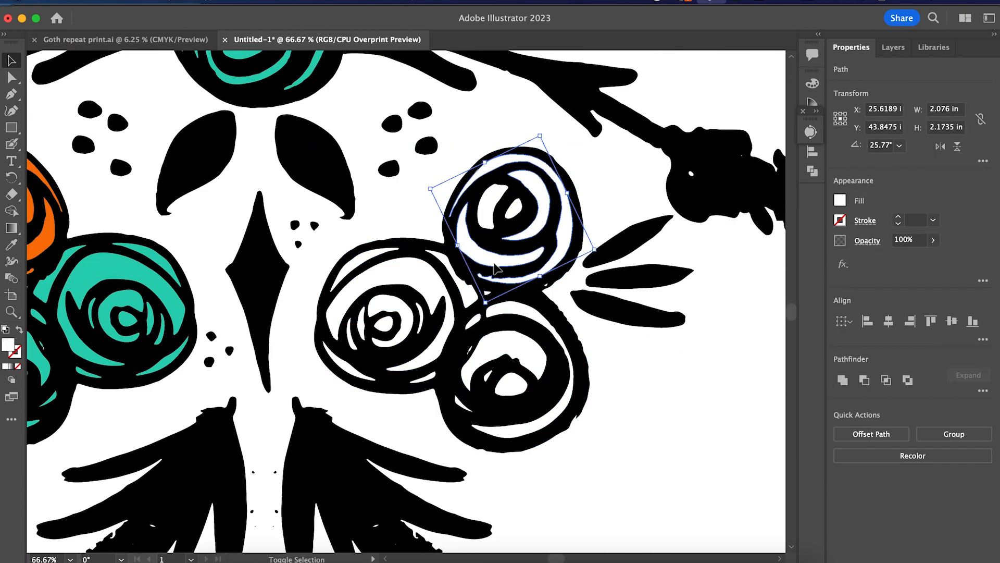
pyautogui.press('i')
pyautogui.click(47, 233)
# Fill the openings of the right cluster's inner rose with teal sampled from the matching left rose
pyautogui.keyDown('super'); pyautogui.click(310, 260); pyautogui.keyUp('super')
pyautogui.keyDown('super'); pyautogui.click(408, 272); pyautogui.keyUp('super')
pyautogui.keyDown('shift'); pyautogui.keyDown('super'); pyautogui.click(448, 265); pyautogui.keyUp('super'); pyautogui.keyUp('shift')
pyautogui.keyDown('shift'); pyautogui.keyDown('super'); pyautogui.click(341, 367); pyautogui.keyUp('super'); pyautogui.keyUp('shift')
pyautogui.keyDown('shift'); pyautogui.keyDown('super'); pyautogui.click(424, 379); pyautogui.keyUp('super'); pyautogui.keyUp('shift')
pyautogui.click(170, 292)
pyautogui.keyDown('super'); pyautogui.click(406, 318); pyautogui.keyUp('super')
pyautogui.click(440, 341)
# Fill the openings of the right cluster's lower rose and the remaining unfilled part of the cluster with teal
pyautogui.keyDown('super'); pyautogui.click(473, 321); pyautogui.keyUp('super')
pyautogui.keyDown('shift'); pyautogui.keyDown('super'); pyautogui.click(503, 307); pyautogui.keyUp('super'); pyautogui.keyUp('shift')
pyautogui.keyDown('shift'); pyautogui.keyDown('super'); pyautogui.click(490, 347); pyautogui.keyUp('super'); pyautogui.keyUp('shift')
pyautogui.keyDown('shift'); pyautogui.keyDown('super'); pyautogui.click(509, 383); pyautogui.keyUp('super'); pyautogui.keyUp('shift')
pyautogui.click(440, 344)
pyautogui.keyDown('super'); pyautogui.click(471, 422); pyautogui.keyUp('super')
pyautogui.keyDown('super'); pyautogui.click(646, 383); pyautogui.keyUp('super')
pyautogui.hscroll(2, 521, 367)
pyautogui.keyDown('super'); pyautogui.click(427, 349); pyautogui.keyUp('super')
pyautogui.click(448, 354)
# Paint teal over the gap along the upper edge of the right cluster's inner rose and send the stroke to the back
pyautogui.hscroll(-5, 357, 312)
pyautogui.hscroll(-2, 357, 313)
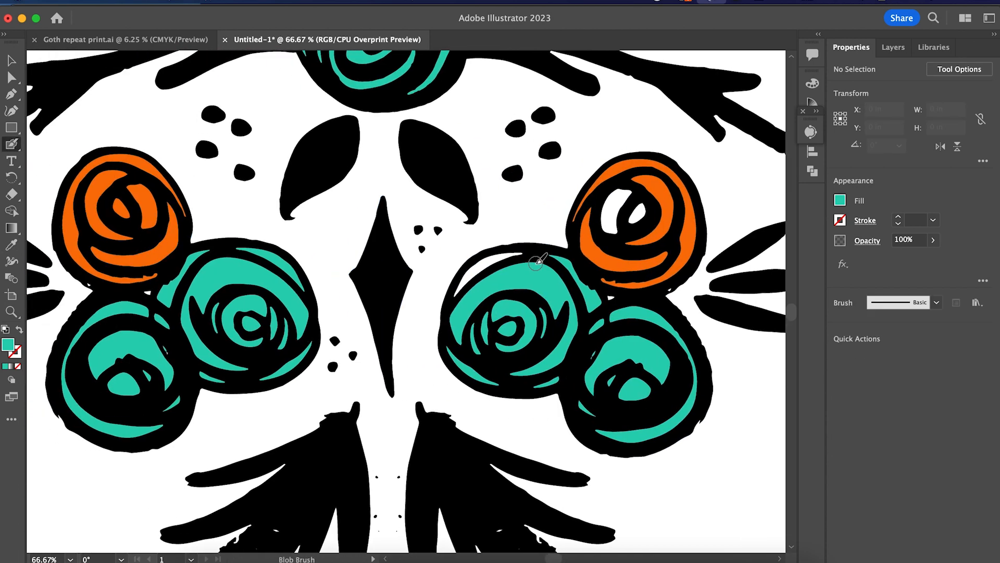
pyautogui.keyDown('super'); pyautogui.rightClick(489, 248); pyautogui.keyUp('super')
pyautogui.moveTo(573, 487)
pyautogui.click(697, 527)
pyautogui.click(626, 490)
pyautogui.hscroll(4, 582, 448)
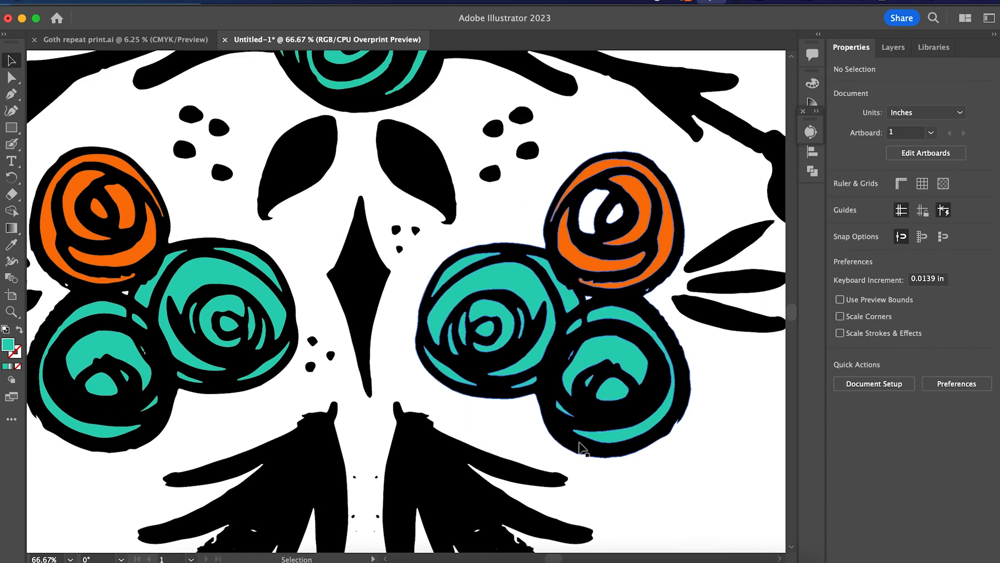
# Paint over the white center of the right cluster's upper rose, fill the stroke with orange, and send it to the back
pyautogui.click(12, 145)
pyautogui.moveTo(540, 191)
pyautogui.mouseDown()
pyautogui.moveTo(522, 213)
pyautogui.moveTo(524, 231)
pyautogui.mouseUp()
pyautogui.moveTo(557, 204); pyautogui.dragTo(549, 221)
pyautogui.click(12, 60)
pyautogui.click(527, 206)
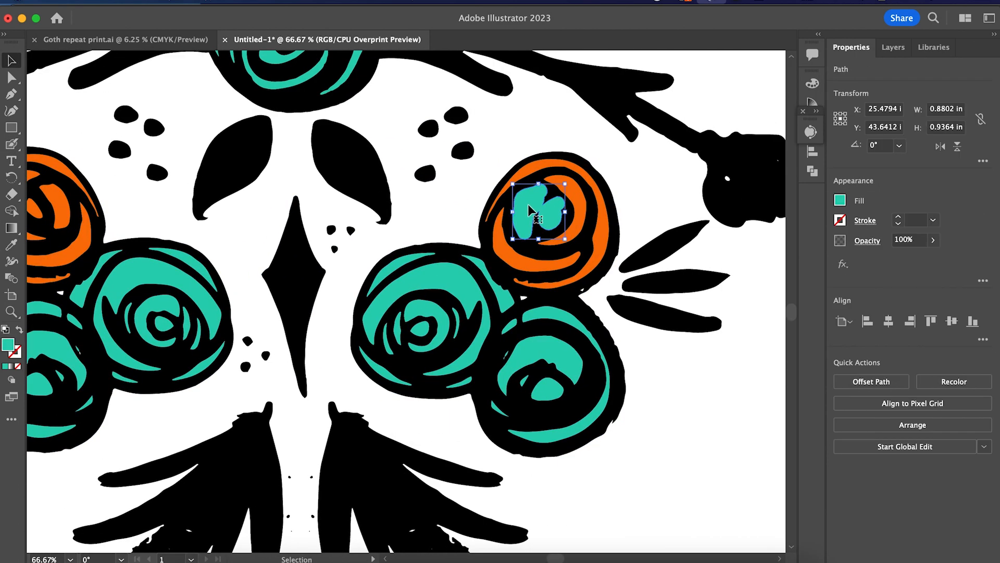
pyautogui.click(11, 245)
pyautogui.click(578, 213)
pyautogui.keyDown('super'); pyautogui.rightClick(542, 208); pyautogui.keyUp('super')
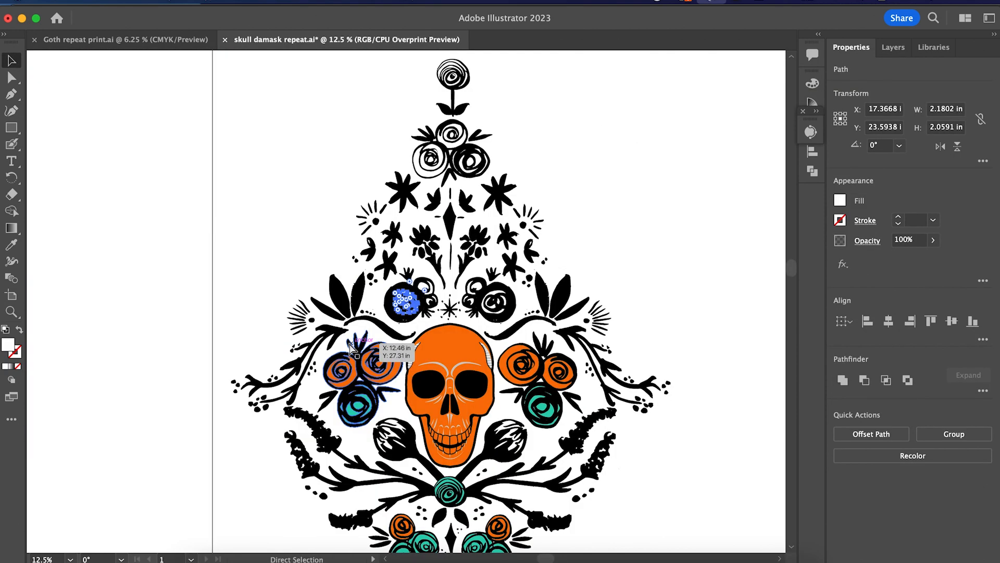
# Fill the openings of the large rose above the skull's left side and its upper bud with teal sampled from a teal rose
pyautogui.scroll(5, 288, 501)
pyautogui.scroll(-3, 288, 501)
pyautogui.click(288, 501)
pyautogui.keyDown('super'); pyautogui.click(492, 187); pyautogui.keyUp('super')
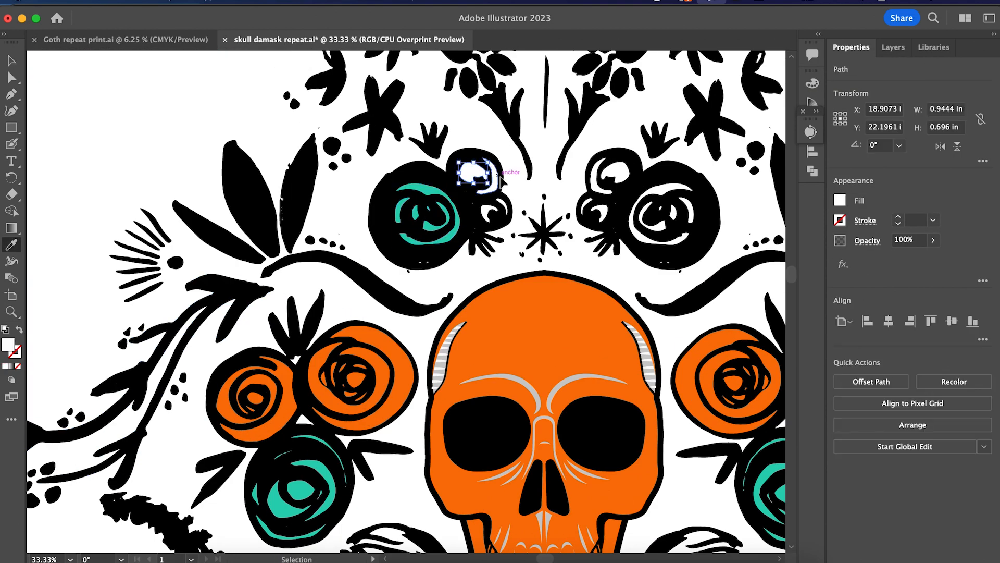
pyautogui.keyDown('shift'); pyautogui.keyDown('super'); pyautogui.click(494, 188); pyautogui.keyUp('super'); pyautogui.keyUp('shift')
pyautogui.click(456, 219)
# Fill the openings of the left rose's lower bud with orange sampled from the skull
pyautogui.keyDown('super'); pyautogui.click(486, 210); pyautogui.keyUp('super')
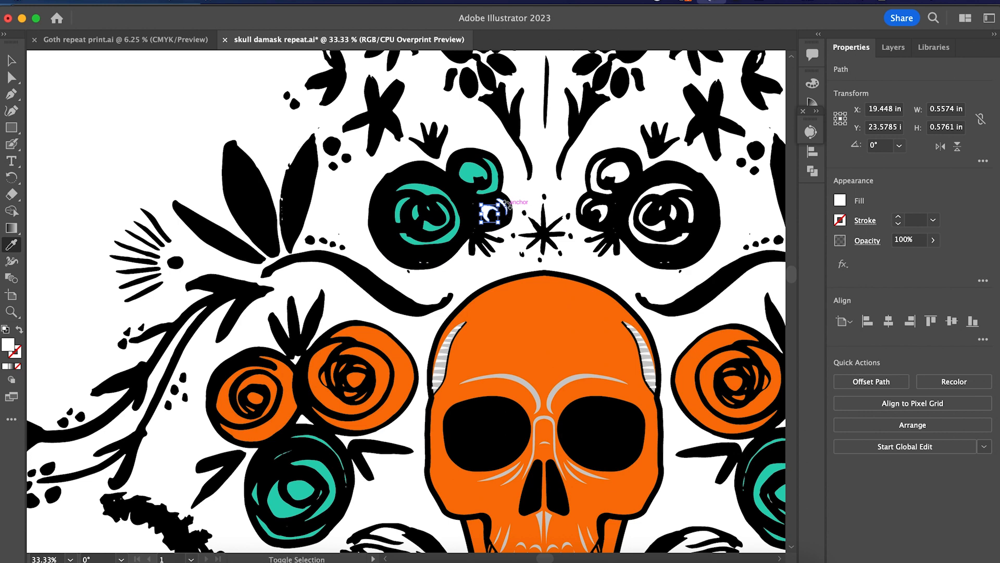
pyautogui.press('super+equal')
pyautogui.press('super+equal')
pyautogui.keyDown('shift'); pyautogui.keyDown('super'); pyautogui.click(437, 288); pyautogui.keyUp('super'); pyautogui.keyUp('shift')
pyautogui.click(480, 453)
# Fill the mirrored right rose with teal sampled from its upper bud and fill its lower bud with orange
pyautogui.hscroll(3, 480, 384)
pyautogui.hscroll(3, 484, 381)
pyautogui.keyDown('super'); pyautogui.click(558, 300); pyautogui.keyUp('super')
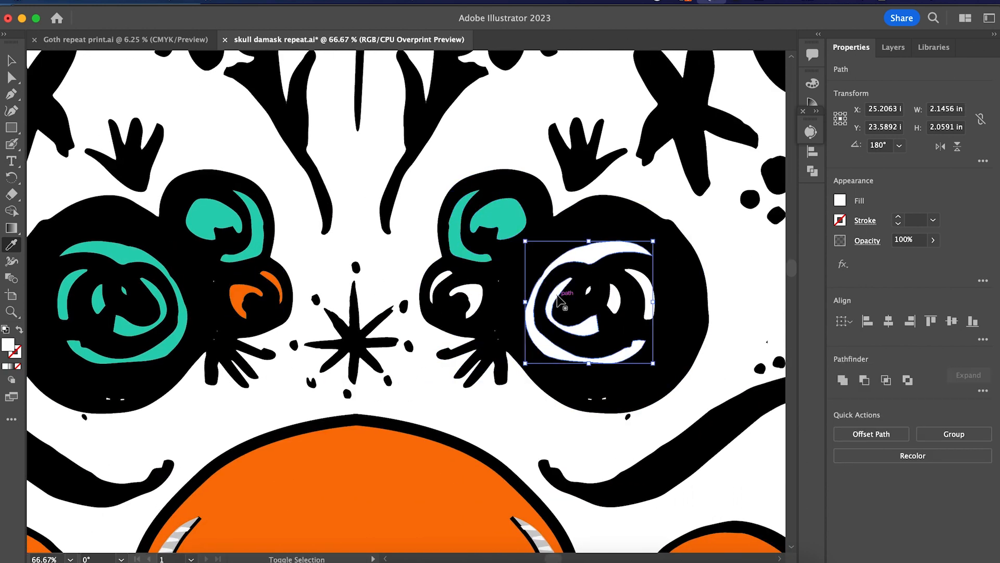
pyautogui.click(500, 222)
pyautogui.keyDown('super'); pyautogui.click(452, 291); pyautogui.keyUp('super')
pyautogui.click(500, 222)
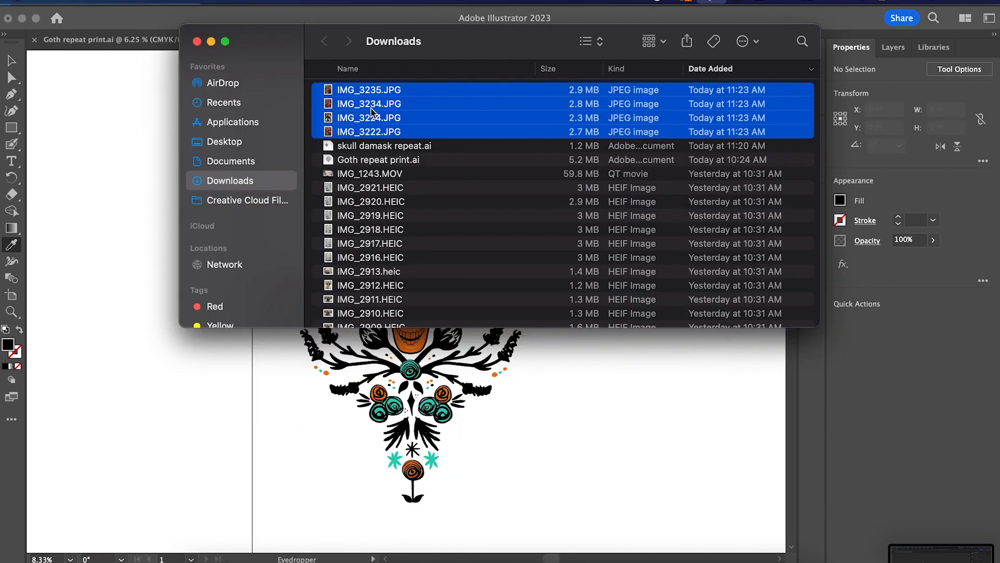
# Place the photos IMG_3235.JPG, IMG_3234.JPG, IMG_3224.JPG and IMG_3222.JPG from Downloads into the skull artwork document
pyautogui.moveTo(371, 108); pyautogui.dragTo(157, 385)
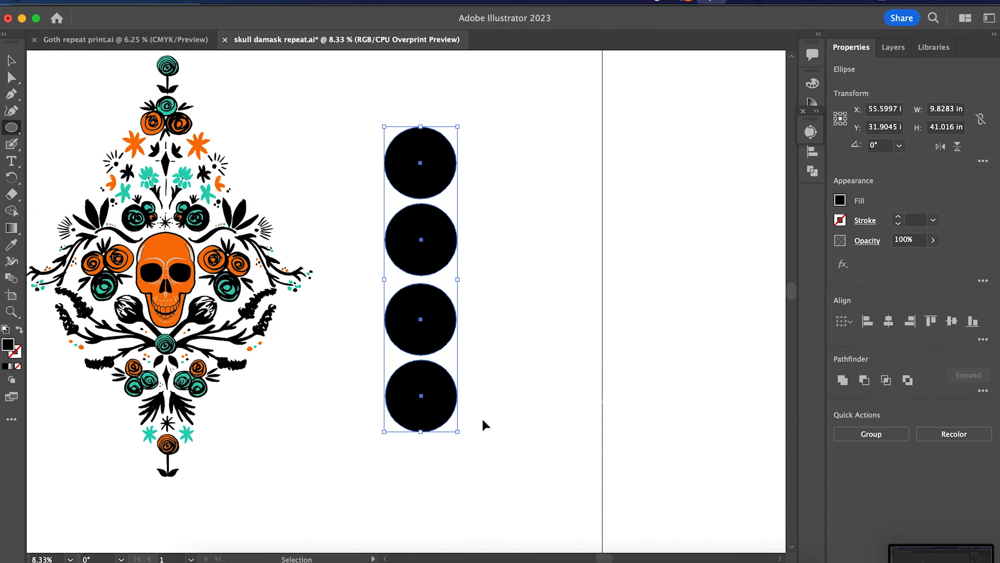
# Add a fifth black circle below the column and place a second column of circles beside it for a palette
pyautogui.press('super+d')
pyautogui.scroll(1, 483, 418)
pyautogui.moveTo(404, 283); pyautogui.dragTo(502, 264)
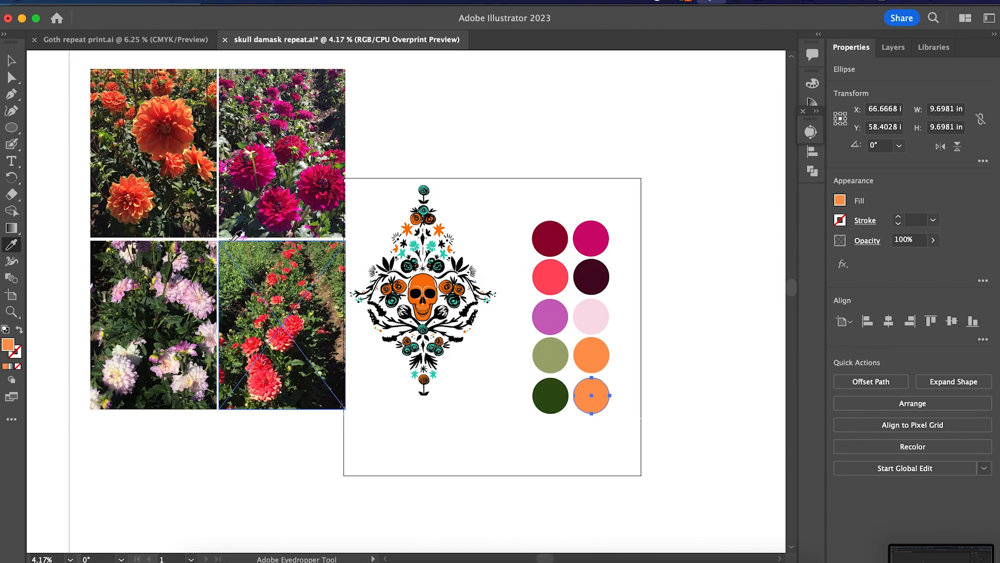
# Try colors from the flower photos on the last palette circle and fill it with pale peach-pink sampled from the light dahlias
pyautogui.click(281, 339)
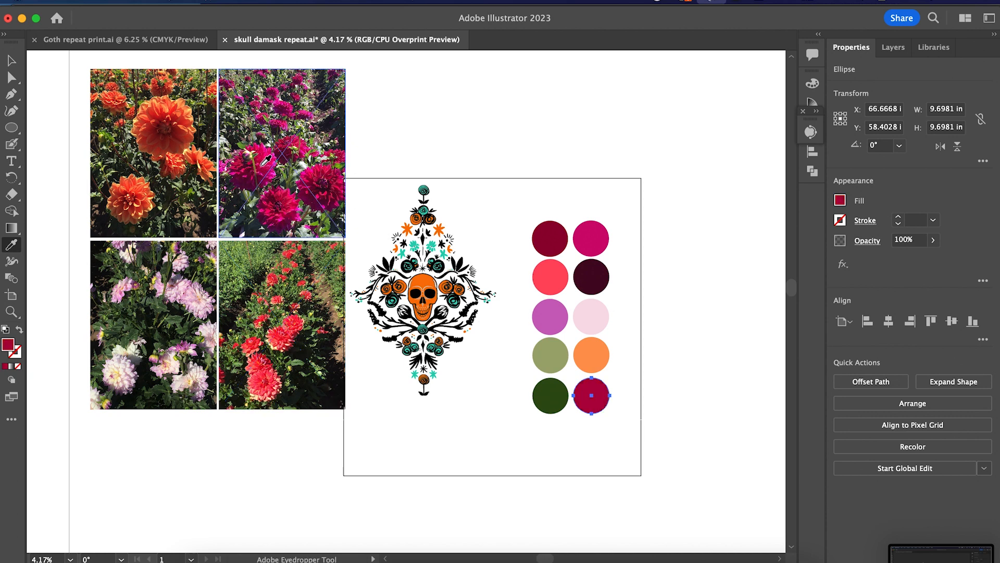
pyautogui.click(199, 292)
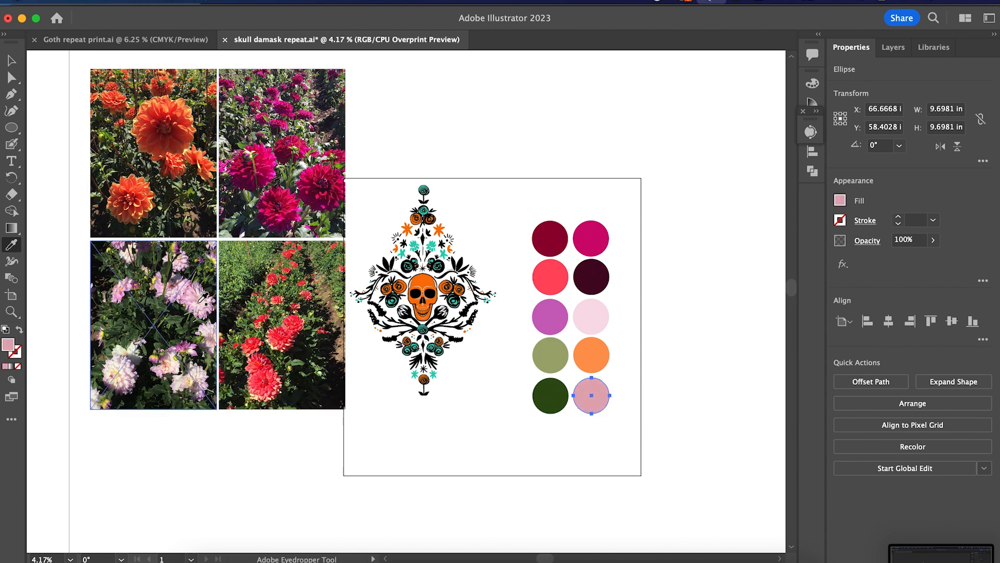
pyautogui.click(208, 294)
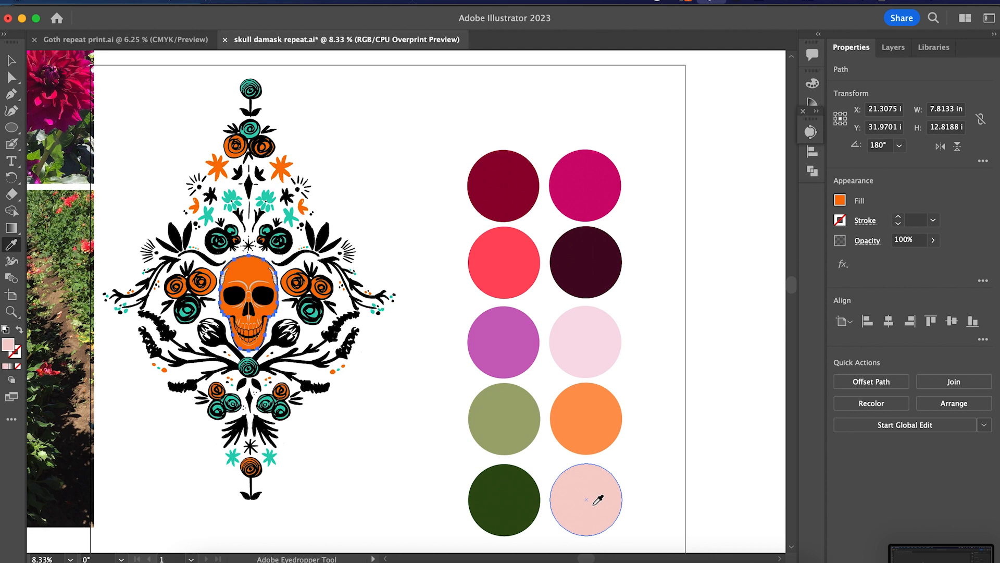
# Try the peach-pink palette color on the skull and fill the skull with the lighter pink from the third row
pyautogui.click(594, 503)
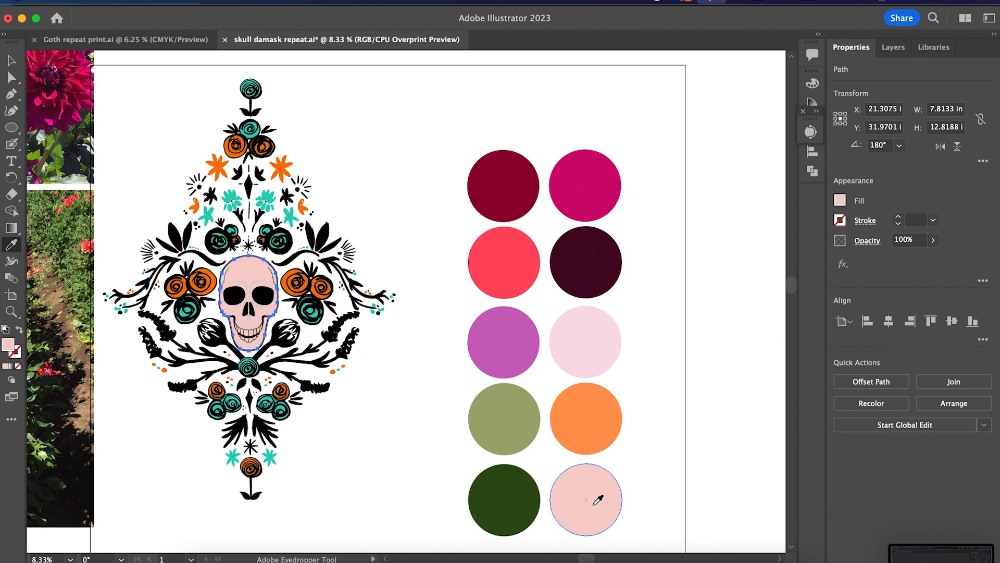
pyautogui.keyDown('super'); pyautogui.click(371, 443); pyautogui.keyUp('super')
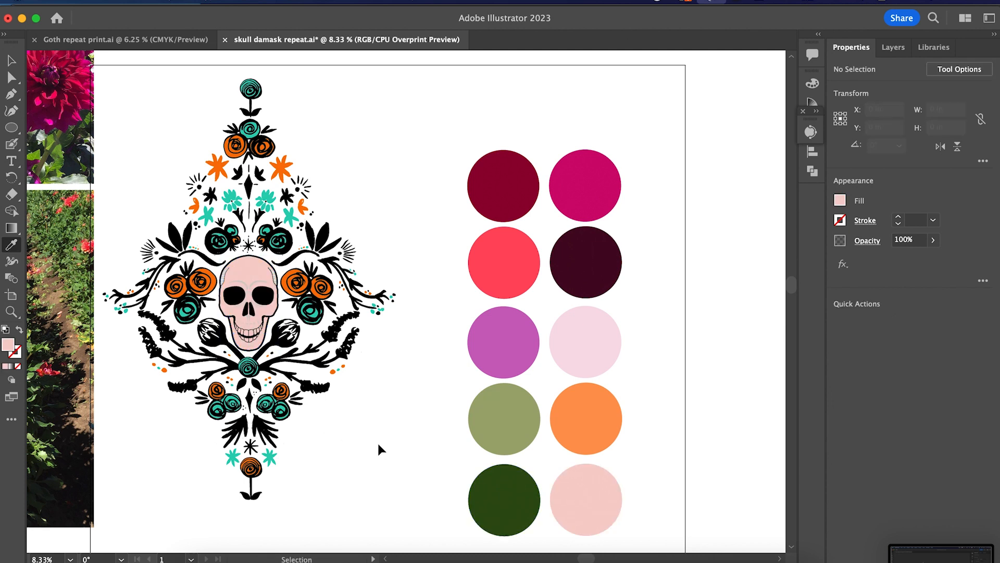
pyautogui.keyDown('super'); pyautogui.click(258, 311); pyautogui.keyUp('super')
pyautogui.click(599, 339)
pyautogui.keyDown('super'); pyautogui.click(408, 422); pyautogui.keyUp('super')
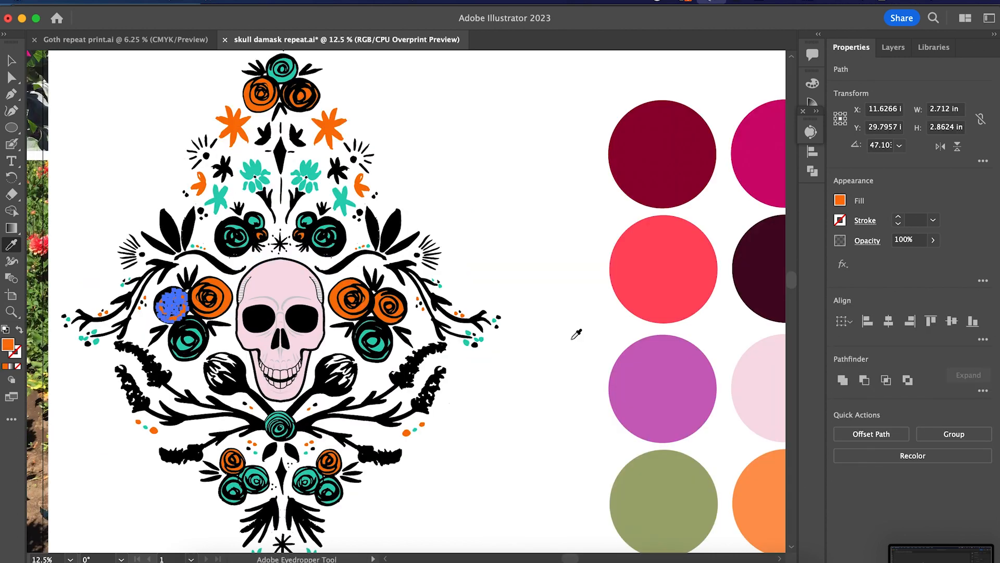
# Recolor the outer rose left of the skull and the inner rose of the small lower-right cluster with the palette's purple
pyautogui.hscroll(2, 575, 335)
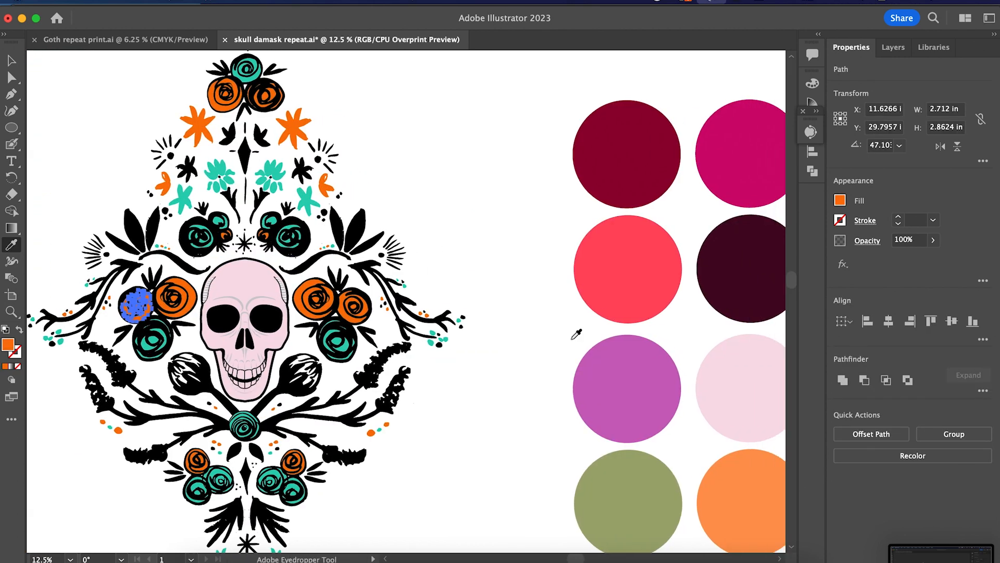
pyautogui.keyDown('super'); pyautogui.click(522, 365); pyautogui.keyUp('super')
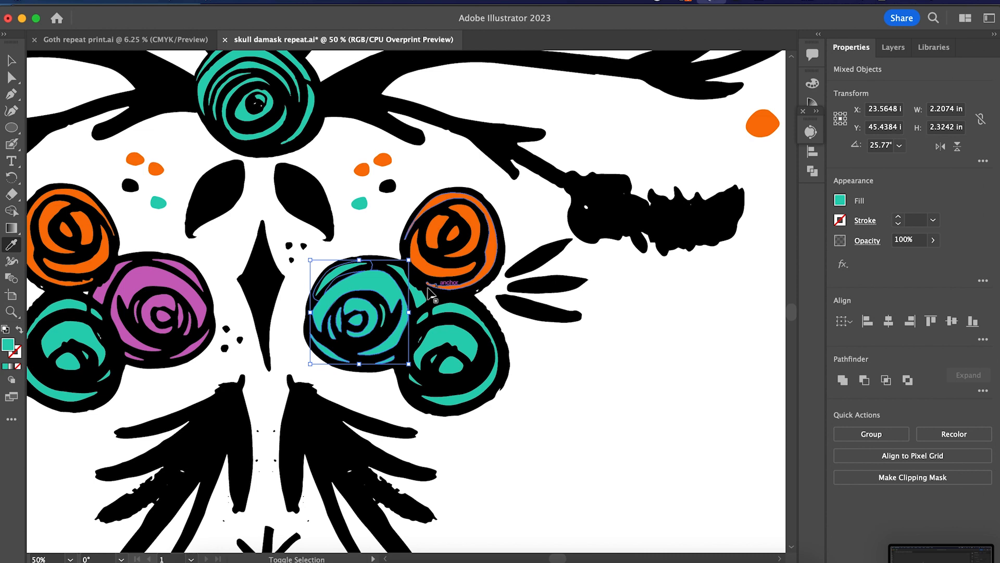
pyautogui.click(159, 316)
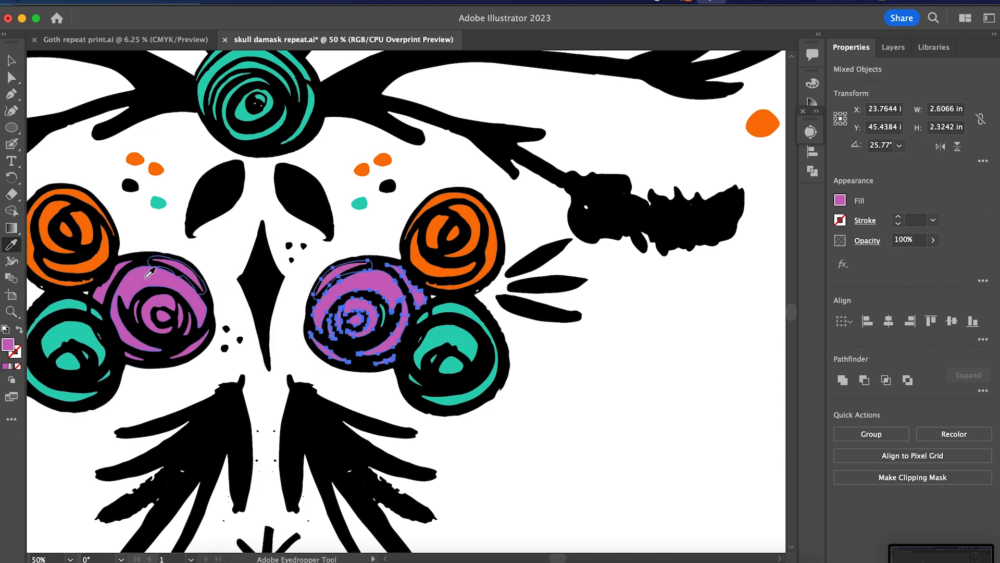
pyautogui.keyDown('super'); pyautogui.click(385, 317); pyautogui.keyUp('super')
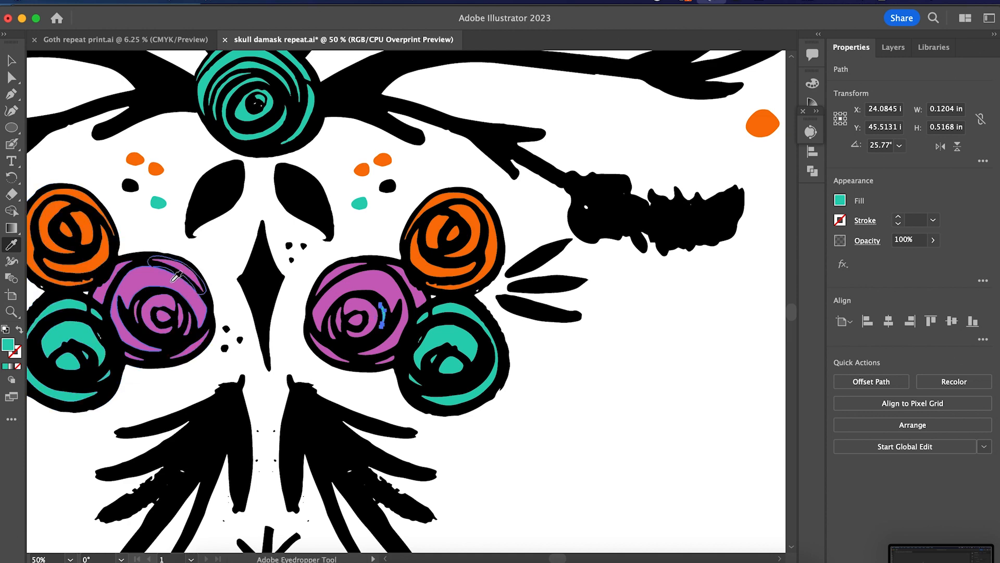
pyautogui.keyDown('super'); pyautogui.click(566, 441); pyautogui.keyUp('super')
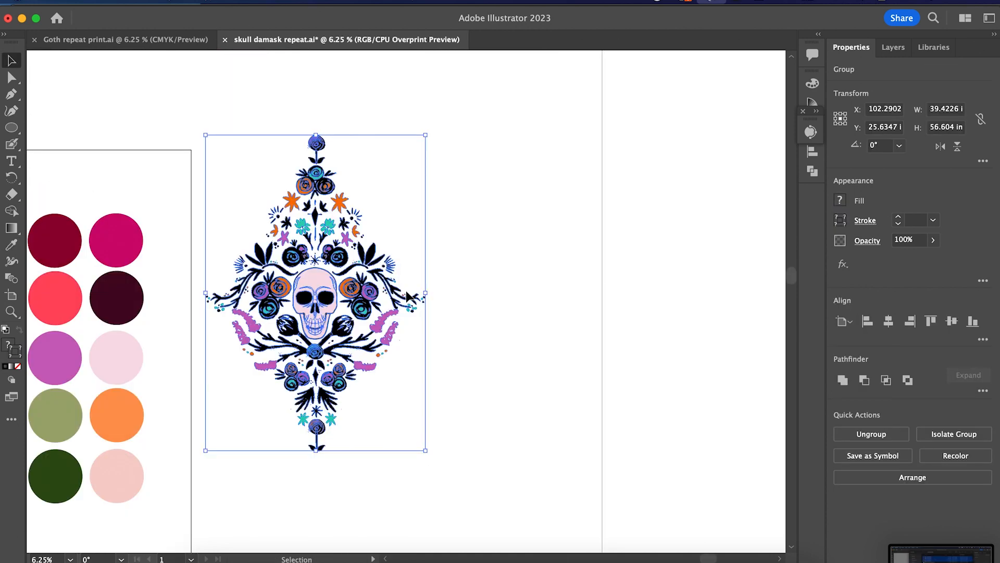
# Duplicate the grouped skull motif and place the copy beside the original
pyautogui.press('super+c')
pyautogui.press('super+v')
pyautogui.moveTo(407, 295); pyautogui.dragTo(545, 282)
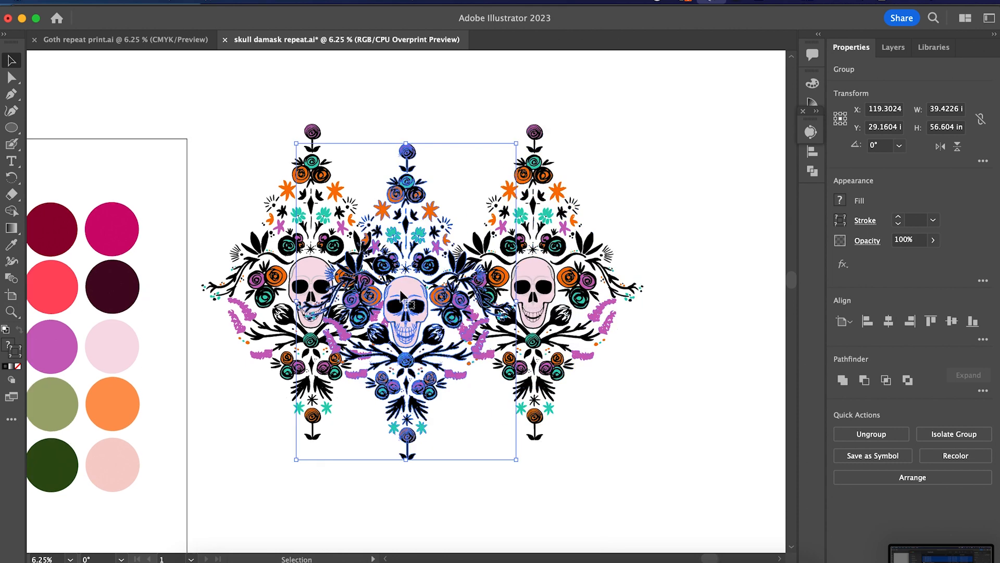
# Arrange a third motif lower between the first two and position a copied pair beneath to form staggered half-drop rows
pyautogui.moveTo(401, 296); pyautogui.dragTo(411, 462)
pyautogui.scroll(-2, 411, 462)
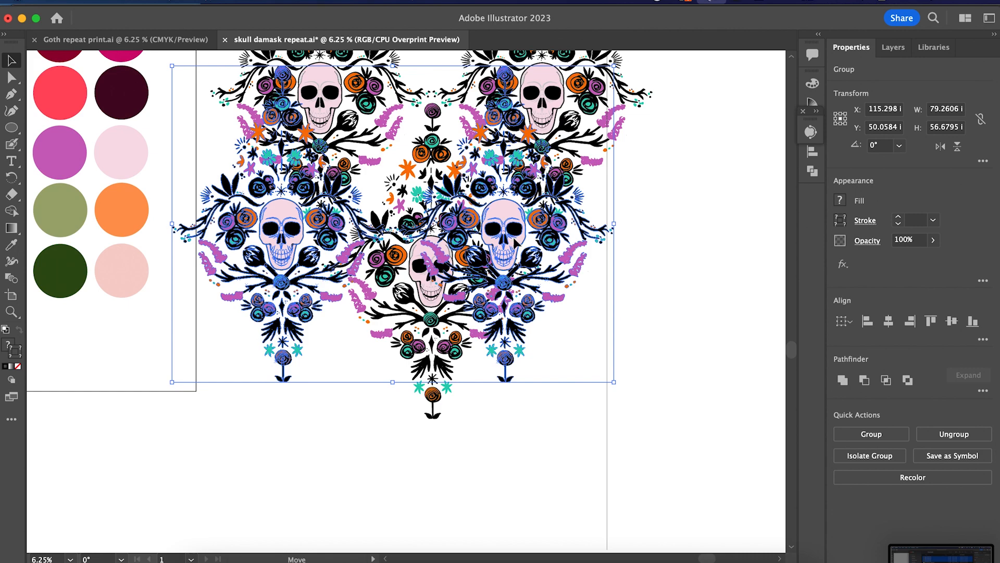
pyautogui.moveTo(515, 242); pyautogui.dragTo(533, 418)
pyautogui.moveTo(462, 421); pyautogui.dragTo(457, 451)
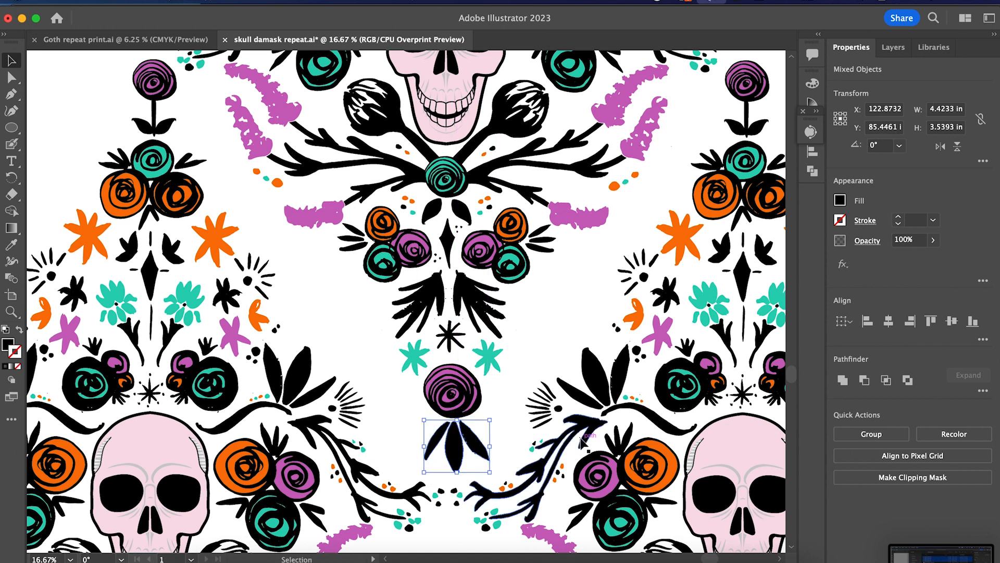
# Lock the selected arrangement of skull motifs
pyautogui.click(168, 3)
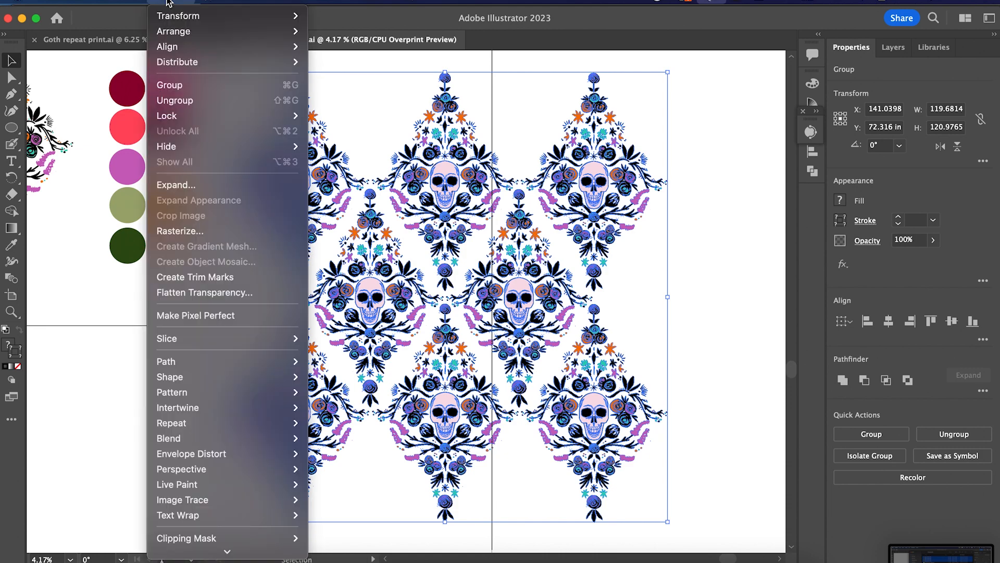
pyautogui.moveTo(168, 116)
pyautogui.click(336, 115)
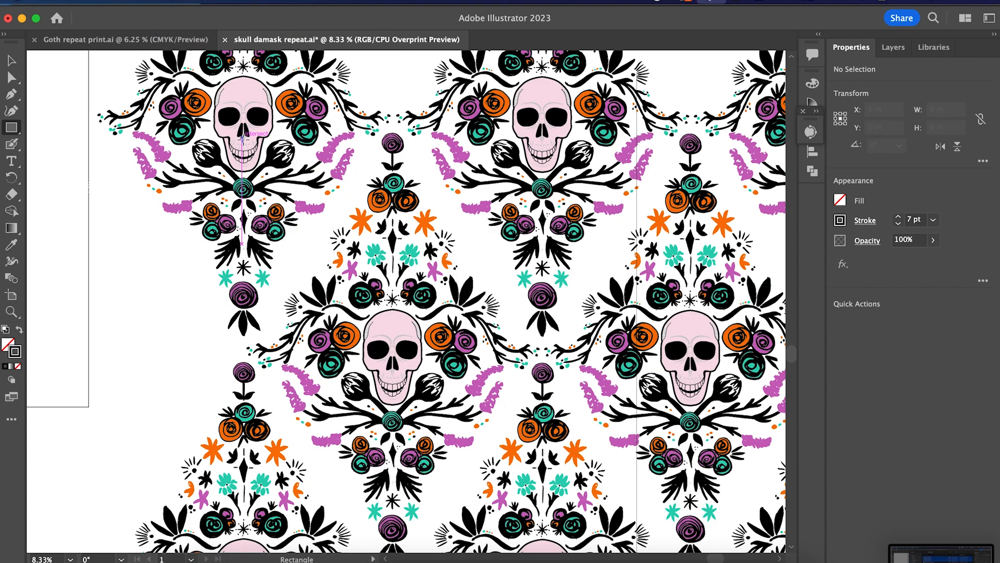
# Draw a repeat-tile rectangle 40 in wide from the upper-left skull's nose to the lower-right skull's nose
pyautogui.moveTo(241, 137)
pyautogui.mouseDown()
pyautogui.moveTo(465, 205)
pyautogui.moveTo(546, 257)
pyautogui.moveTo(543, 486)
pyautogui.mouseUp()
pyautogui.scroll(-4, 552, 469)
pyautogui.scroll(-3, 557, 453)
pyautogui.moveTo(396, 318); pyautogui.dragTo(405, 426)
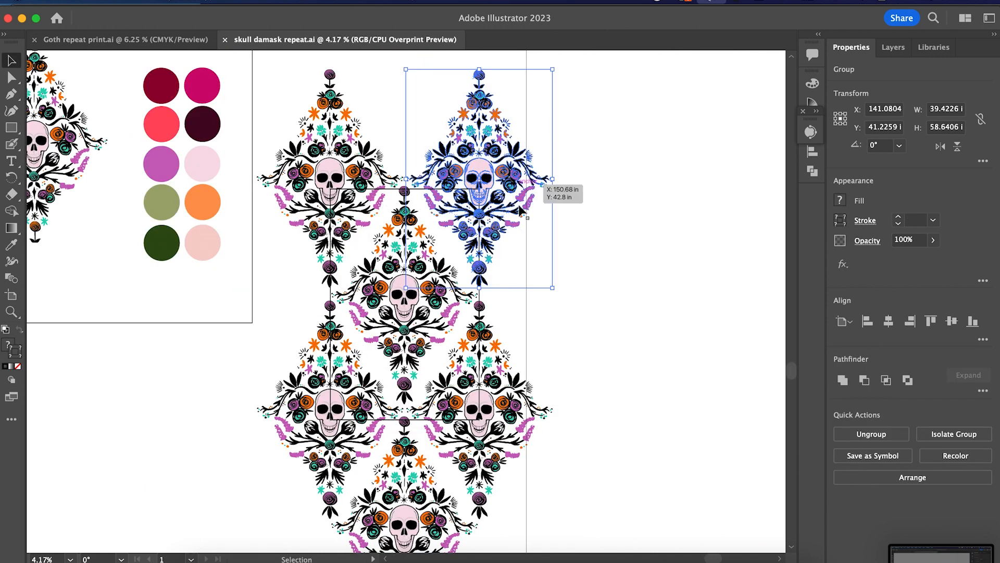
# Delete the upper and lower skull motifs along the tile's right edge
pyautogui.press('Delete')
pyautogui.click(546, 402)
pyautogui.press('Delete')
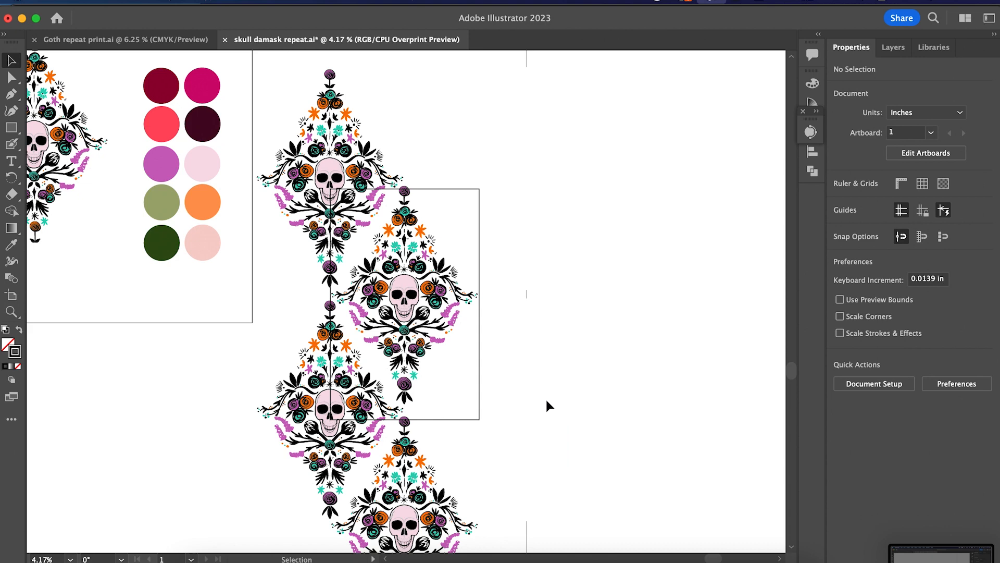
# Copy the two motifs on the tile's left edge 40 in horizontally with Move to its right edge
pyautogui.click(321, 245)
pyautogui.rightClick(322, 245)
pyautogui.moveTo(378, 472)
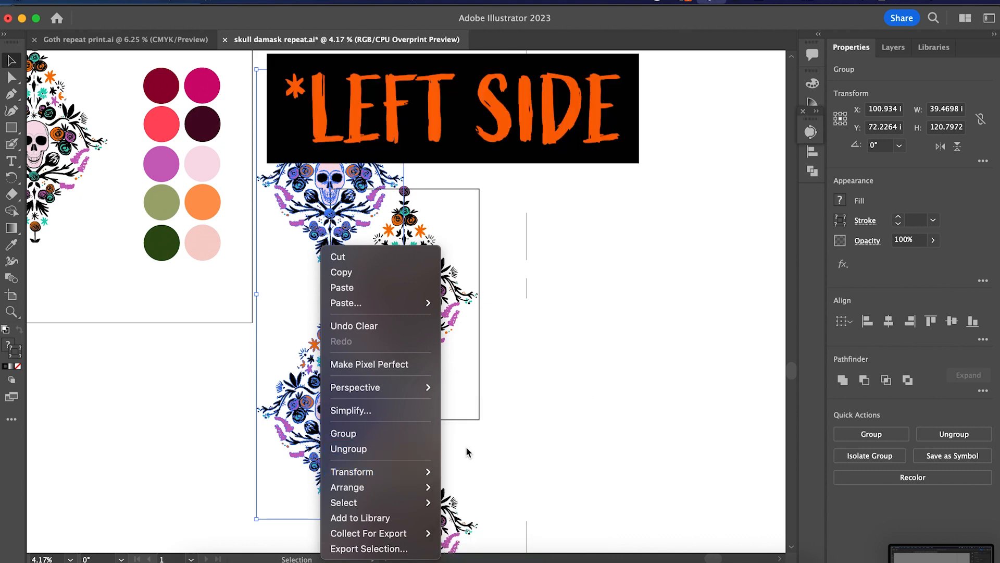
pyautogui.click(485, 441)
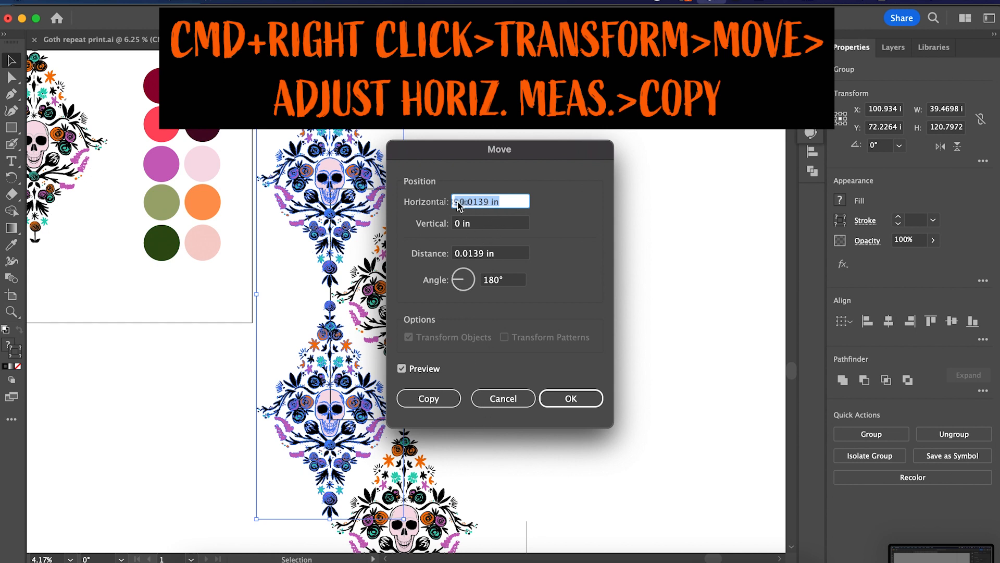
pyautogui.click(501, 201)
pyautogui.moveTo(488, 201); pyautogui.dragTo(454, 203)
pyautogui.write('40')
pyautogui.click(420, 399)
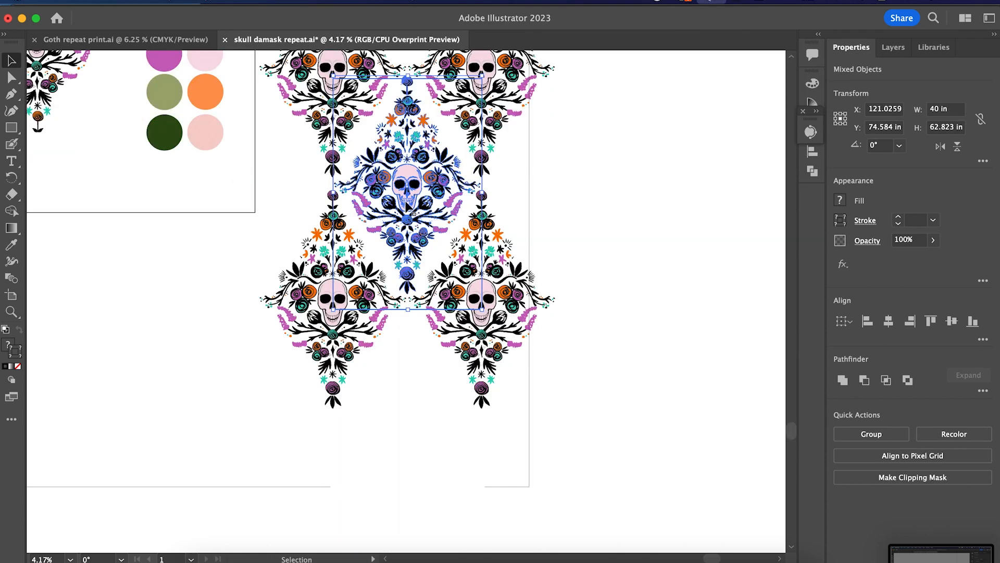
# Copy the tile's central motif straight down by one tile height with Move
pyautogui.rightClick(407, 207)
pyautogui.moveTo(492, 431)
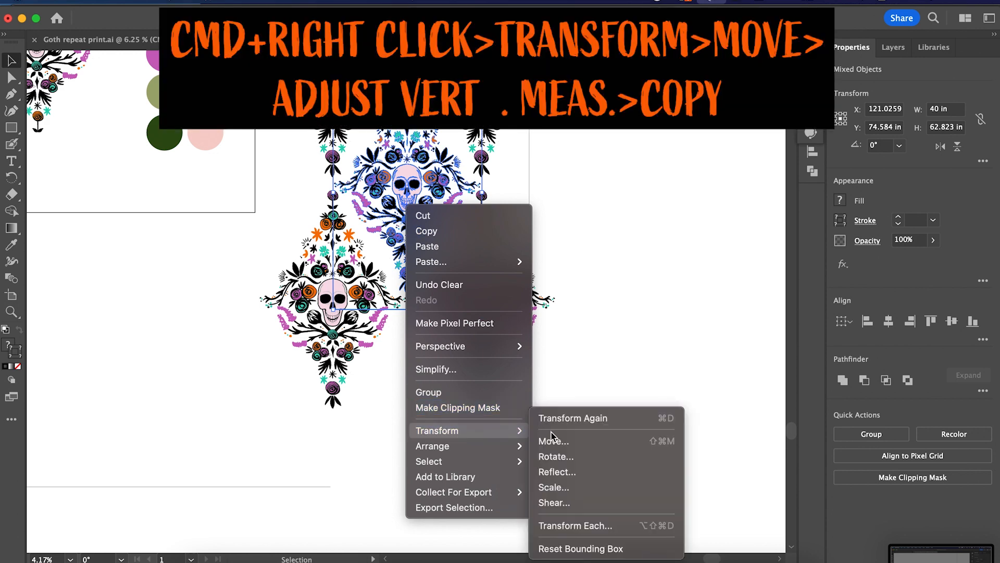
pyautogui.click(552, 441)
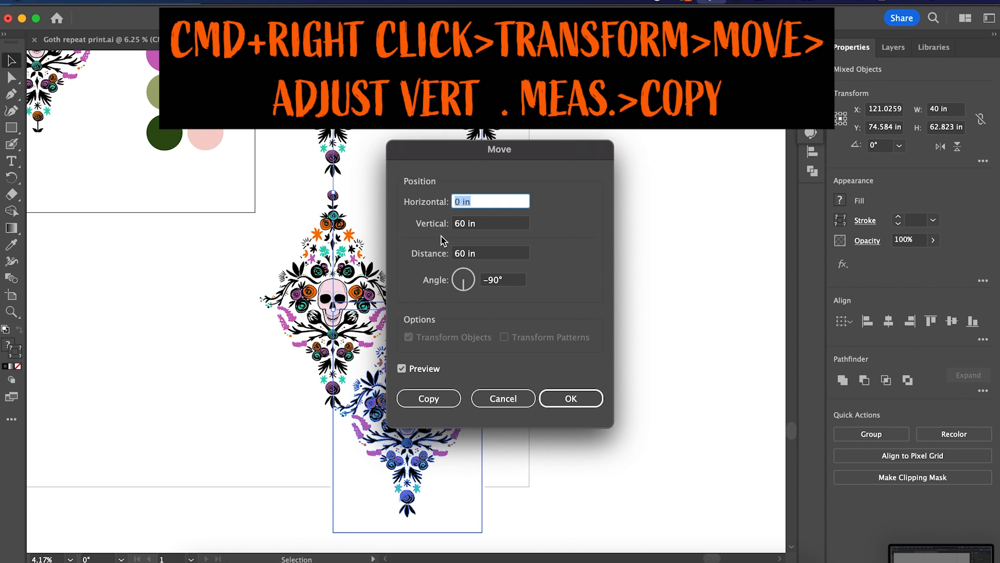
pyautogui.click(427, 400)
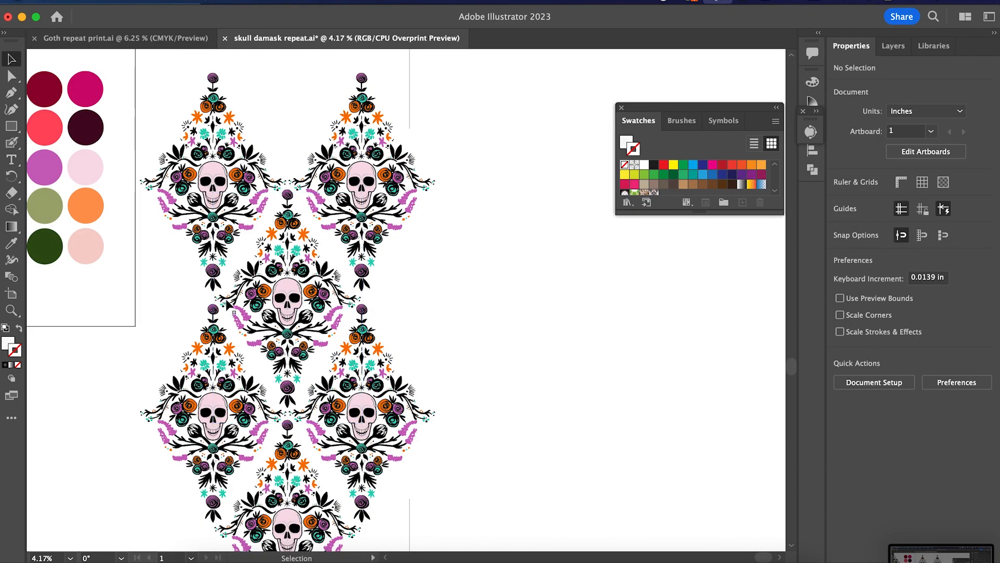
# Select the repeat tile with all its skull motifs and make it into a new pattern
pyautogui.moveTo(150, 101); pyautogui.dragTo(383, 479)
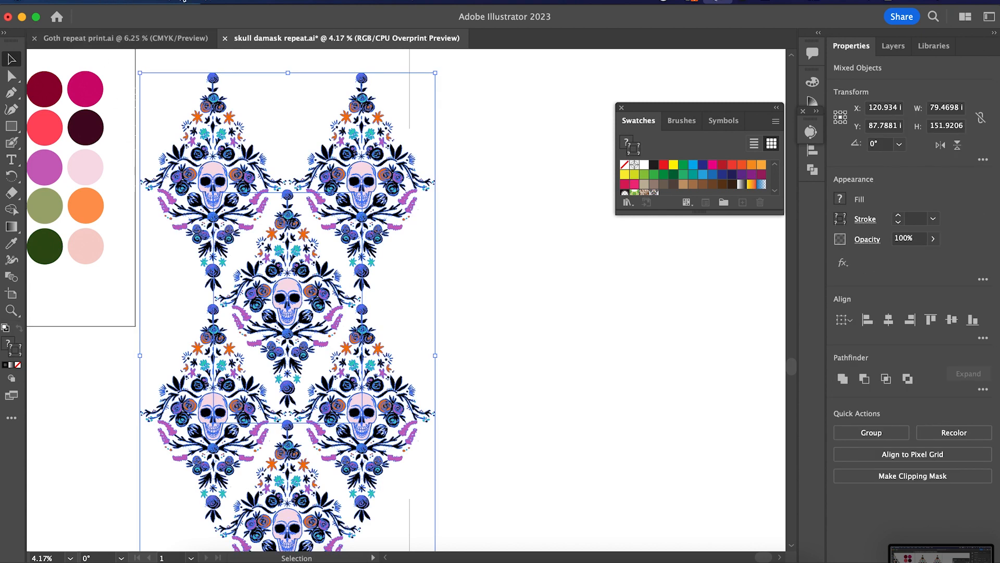
pyautogui.click(184, 1)
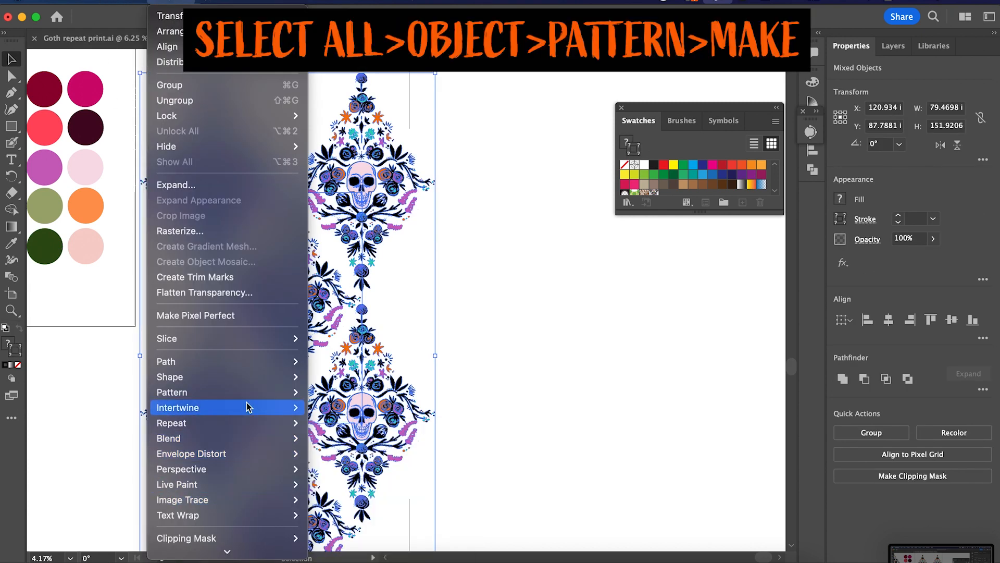
pyautogui.moveTo(249, 392)
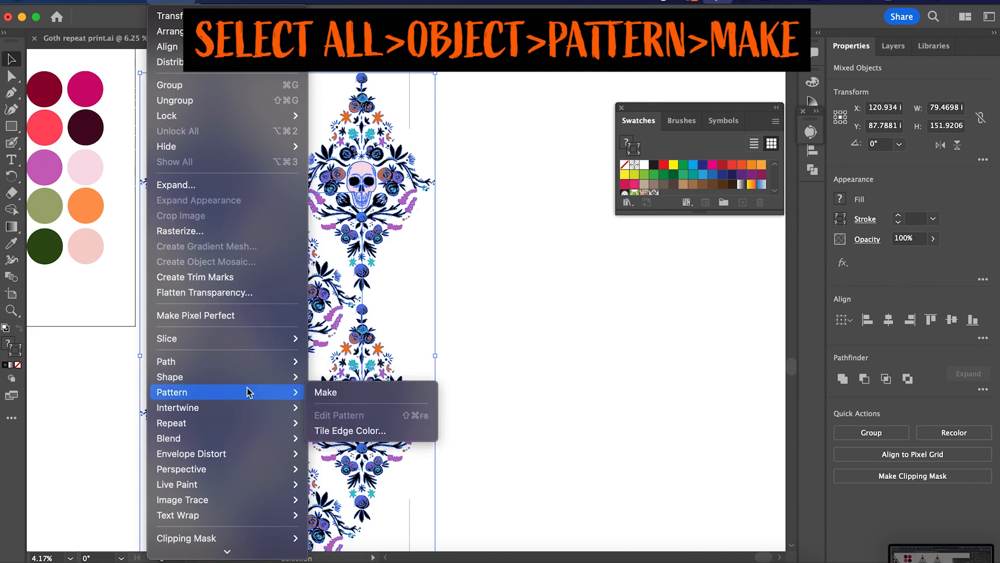
pyautogui.click(321, 394)
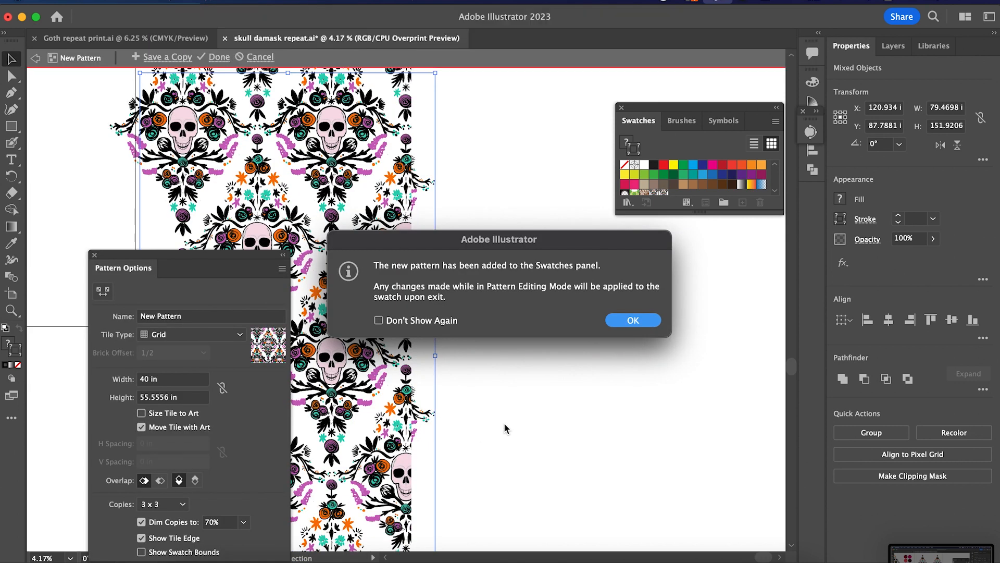
pyautogui.click(642, 323)
pyautogui.press('Return')
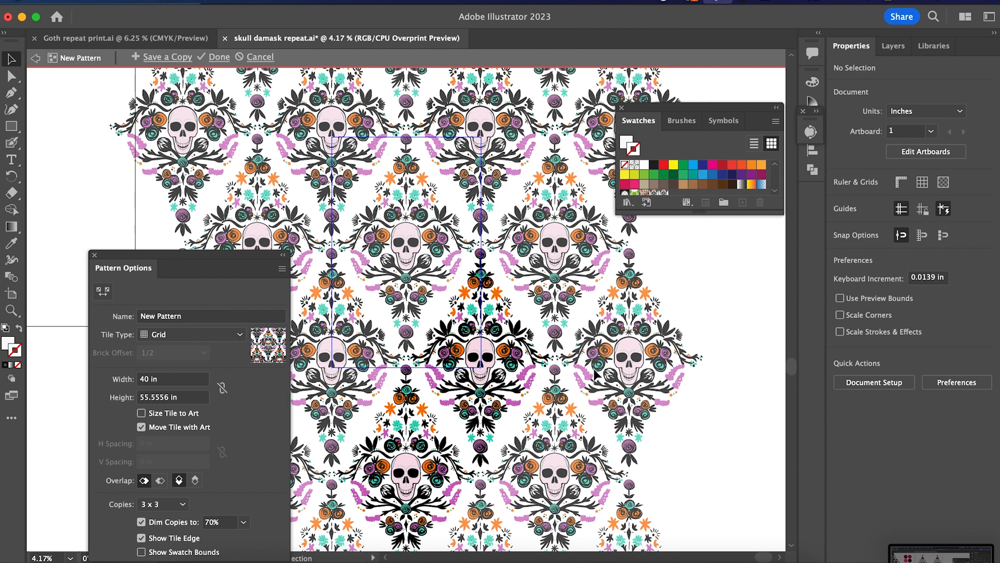
# Save a copy of the pattern as "Skull Damask" and finish pattern editing
pyautogui.scroll(-1, 596, 374)
pyautogui.click(172, 59)
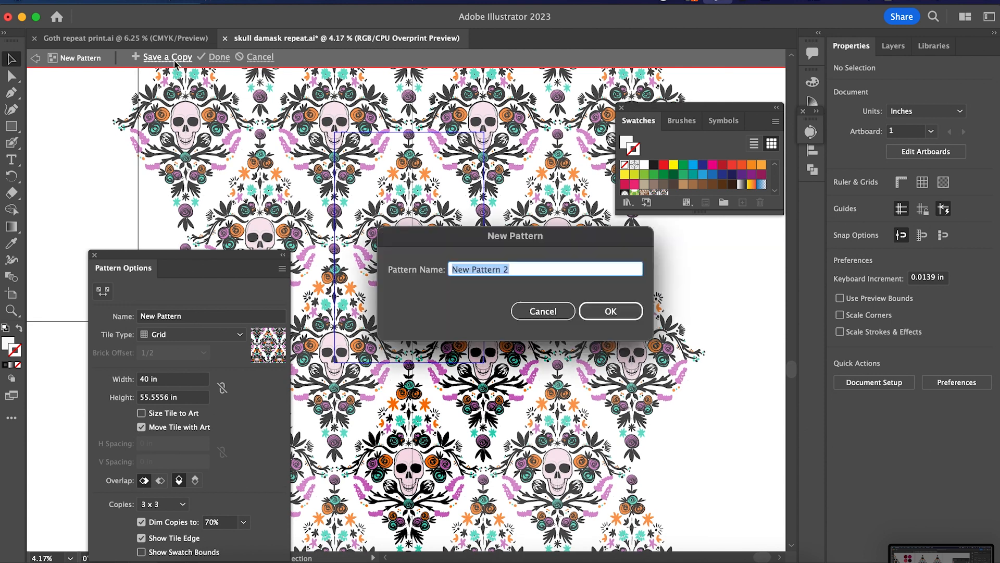
pyautogui.press('BackSpace')
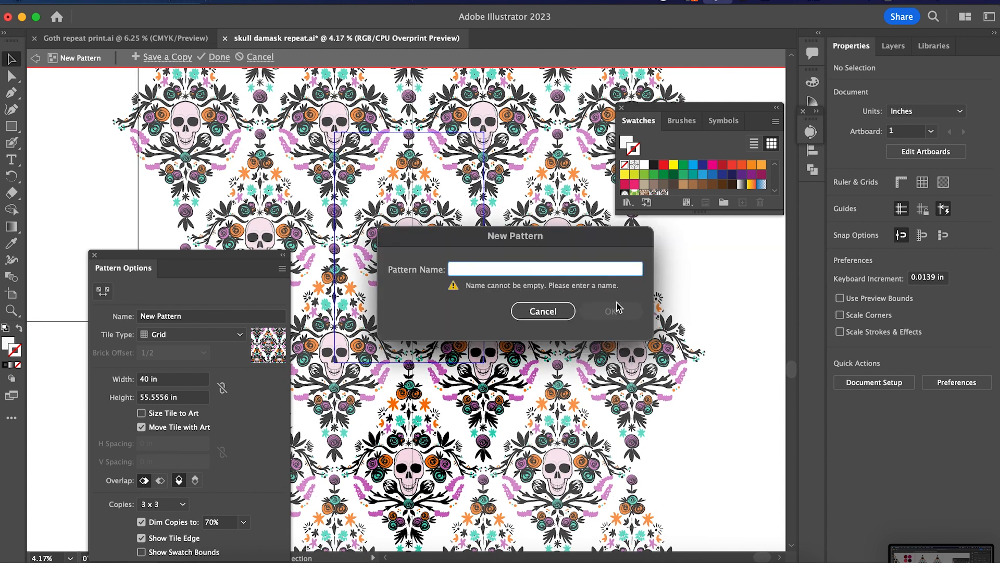
pyautogui.write('Skull Damask')
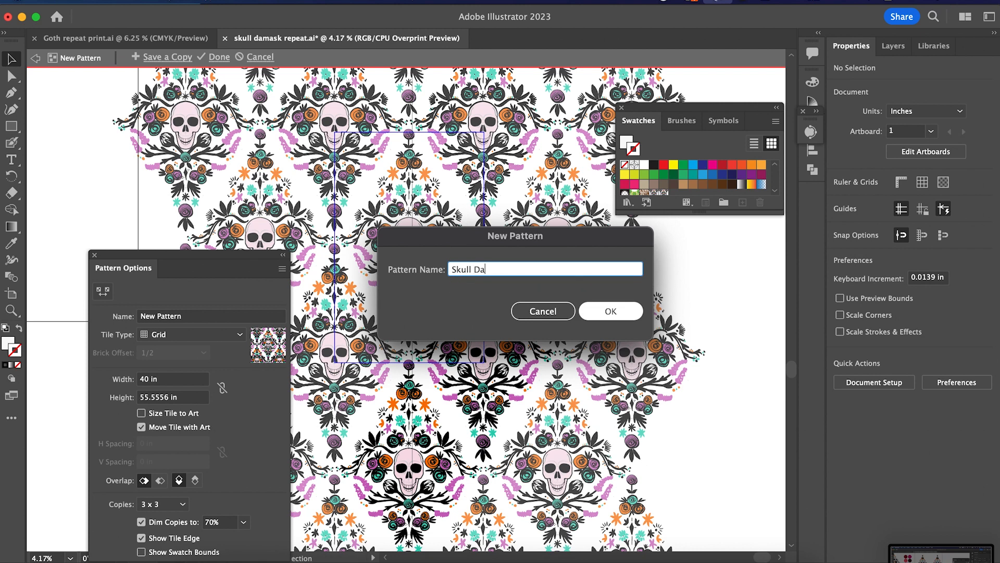
pyautogui.click(611, 312)
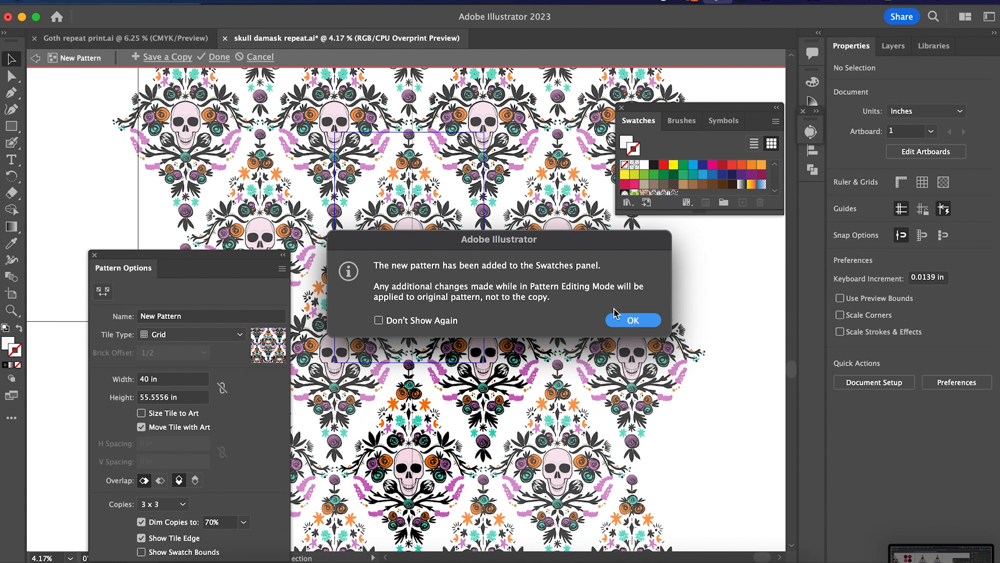
pyautogui.click(621, 317)
pyautogui.click(219, 57)
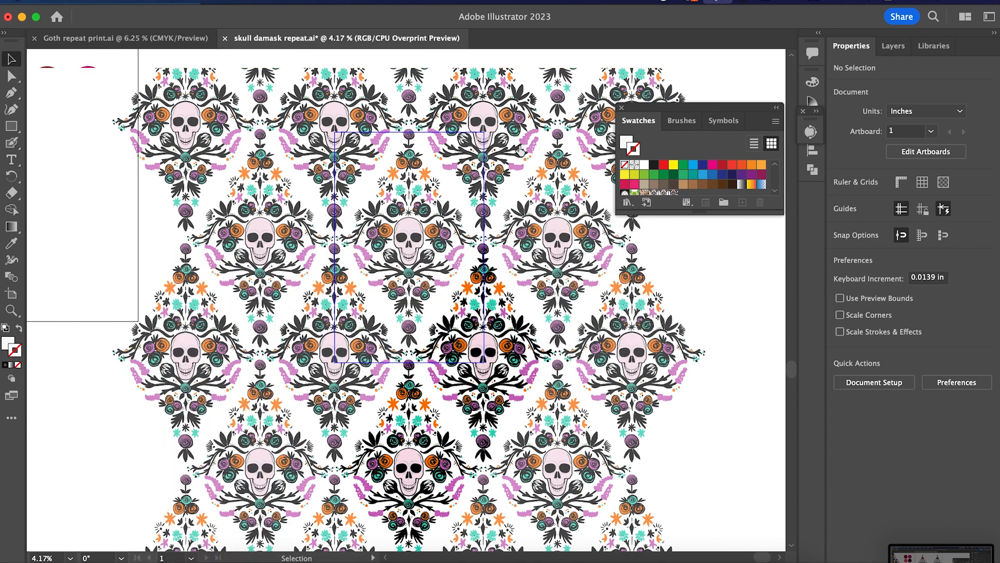
# Draw a rectangle about 93 by 65 in on empty canvas beside the motifs and fill it with the skull pattern, without a stroke
pyautogui.moveTo(524, 271)
pyautogui.mouseDown()
pyautogui.moveTo(675, 412)
pyautogui.moveTo(726, 442)
pyautogui.mouseUp()
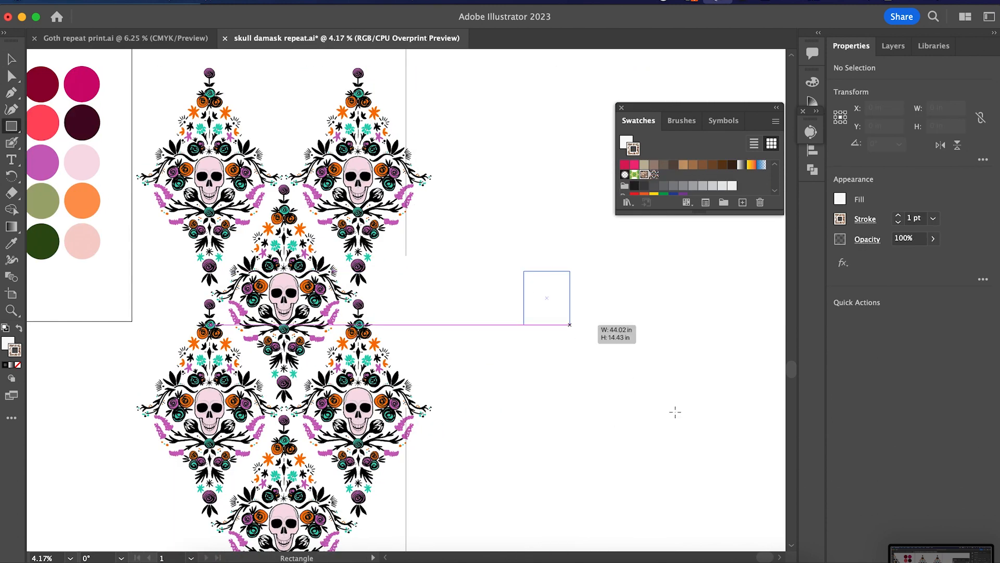
pyautogui.click(18, 330)
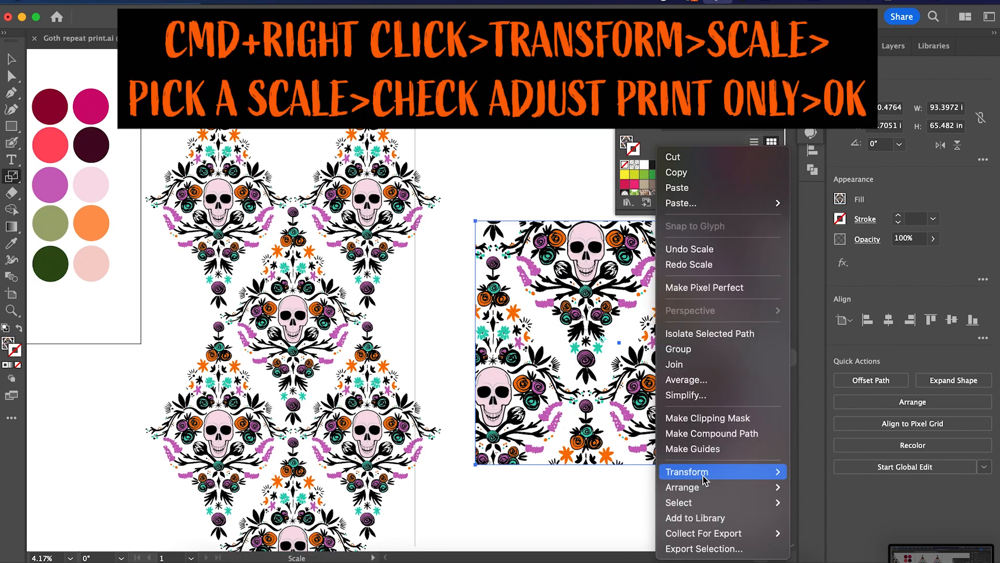
# Scale only the pattern fill of the rectangle uniformly to 25%, with Transform Objects off and Transform Patterns on
pyautogui.moveTo(766, 472)
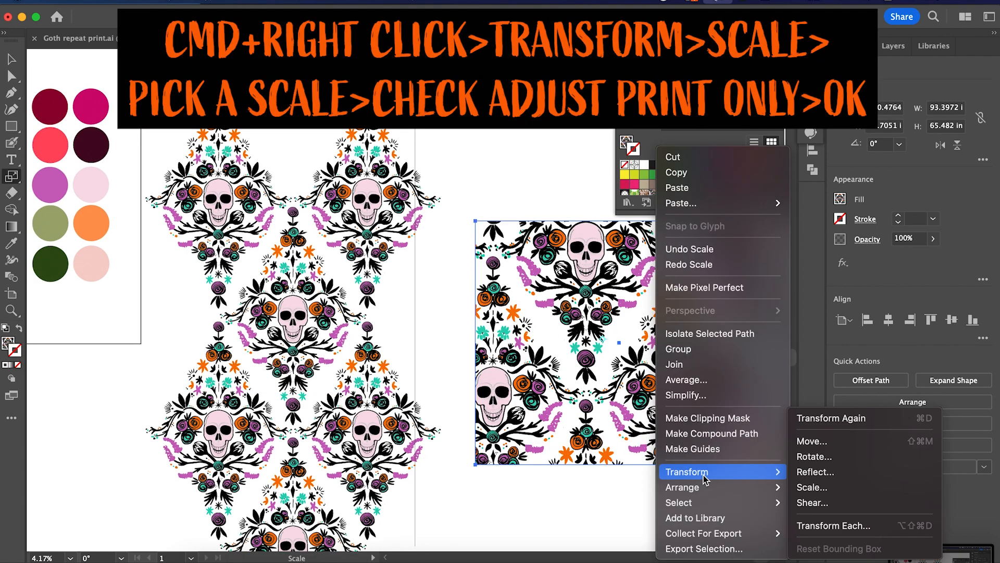
pyautogui.click(826, 487)
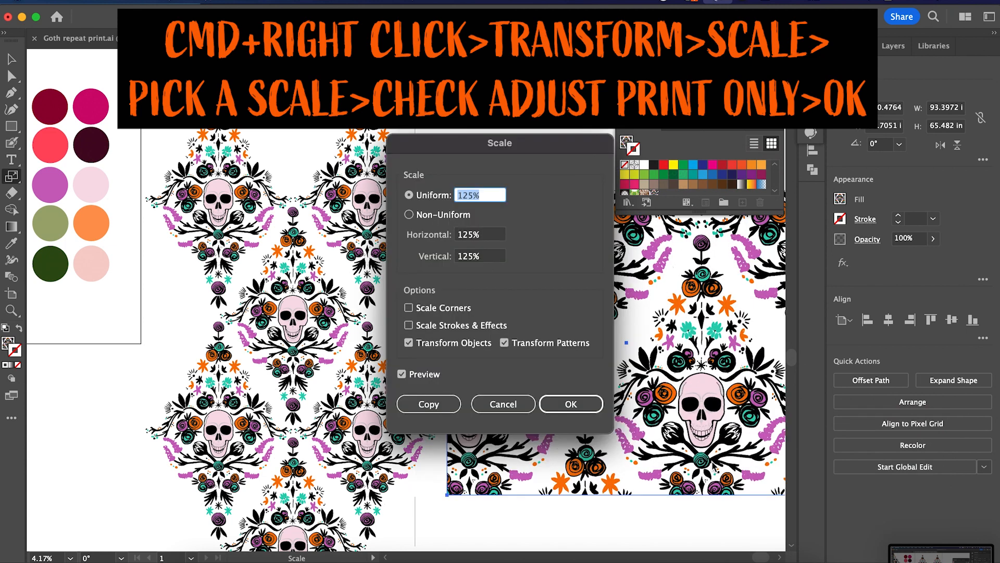
pyautogui.click(408, 342)
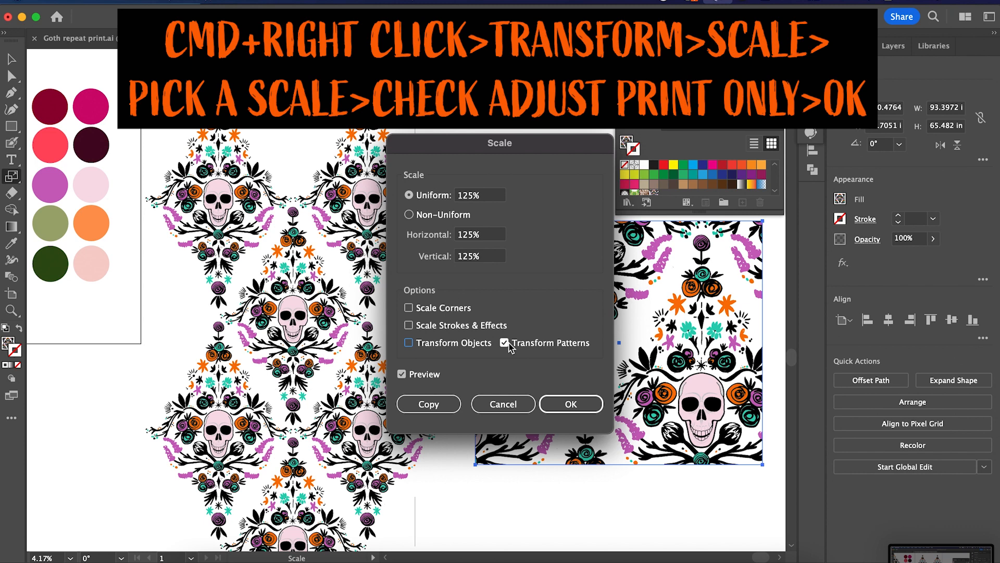
pyautogui.click(470, 194)
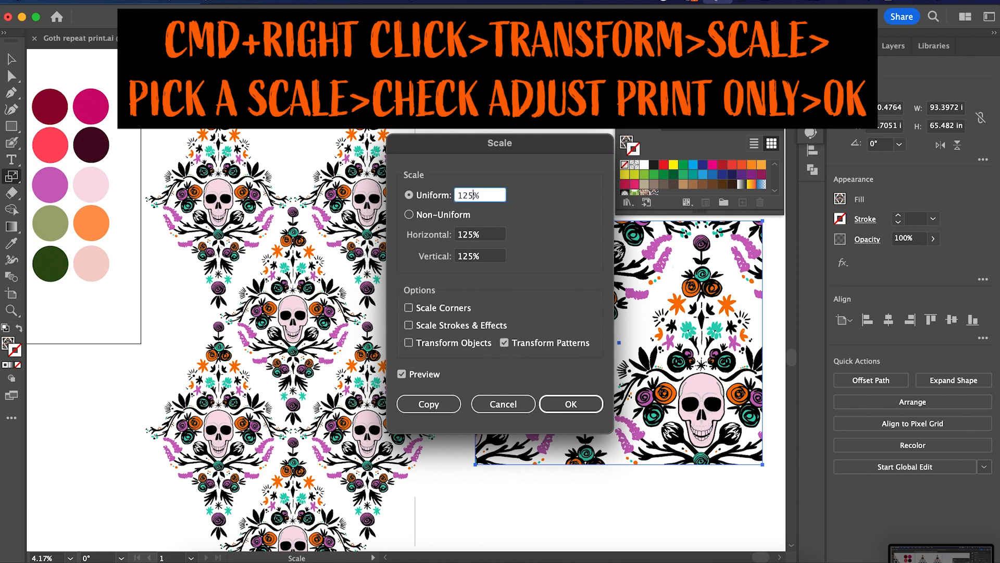
pyautogui.press('Down')
pyautogui.press('Down')
pyautogui.press('Down')
pyautogui.press('Down')
pyautogui.press('Down')
pyautogui.press('Down')
pyautogui.press('Down')
pyautogui.press('Down')
pyautogui.press('Down')
pyautogui.press('Down')
pyautogui.press('Down')
pyautogui.press('Down')
pyautogui.press('Down')
pyautogui.press('Down')
pyautogui.press('Down')
pyautogui.press('Down')
pyautogui.press('Down')
pyautogui.press('Down')
pyautogui.press('Down')
pyautogui.press('Down')
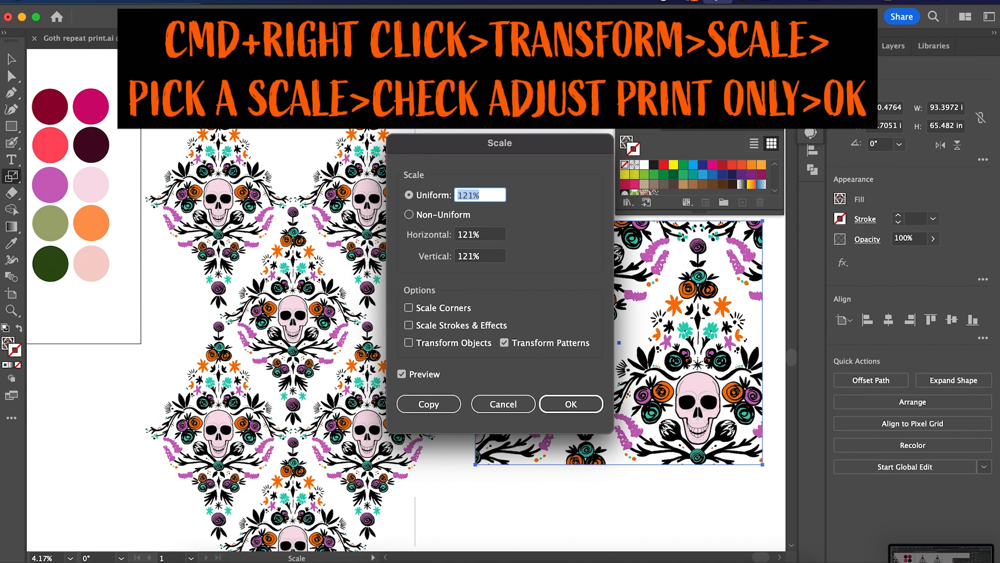
pyautogui.press('Down')
pyautogui.press('Down')
pyautogui.press('Down')
pyautogui.press('Down')
pyautogui.press('Down')
pyautogui.press('Down')
pyautogui.press('Down')
pyautogui.press('Down')
pyautogui.press('Down')
pyautogui.press('Down')
pyautogui.press('Down')
pyautogui.press('Down')
pyautogui.press('Down')
pyautogui.press('Down')
pyautogui.press('Down')
pyautogui.press('Down')
pyautogui.press('Down')
pyautogui.press('Down')
pyautogui.press('Down')
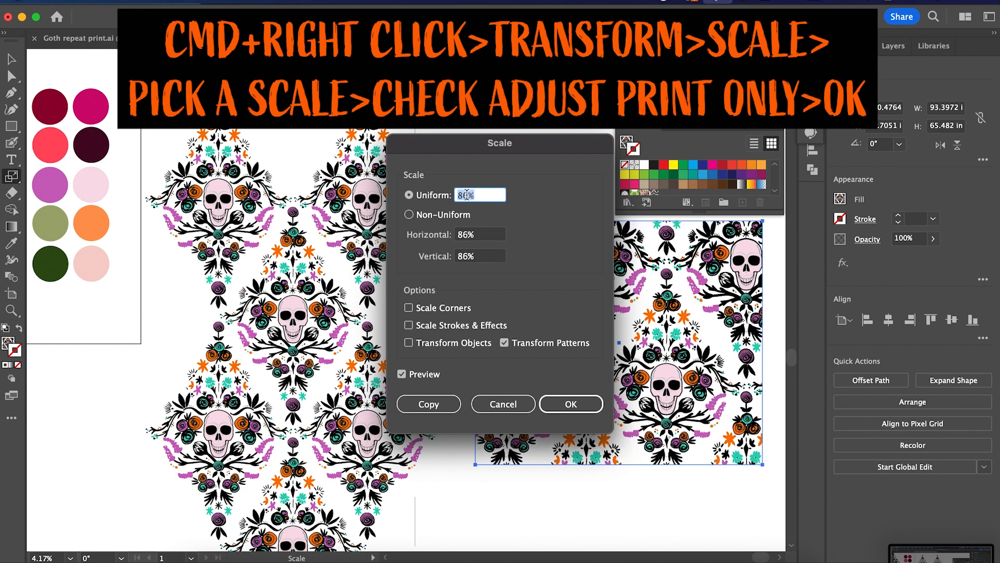
pyautogui.write('2')
pyautogui.write('5')
pyautogui.press('Tab')
pyautogui.press('Return')
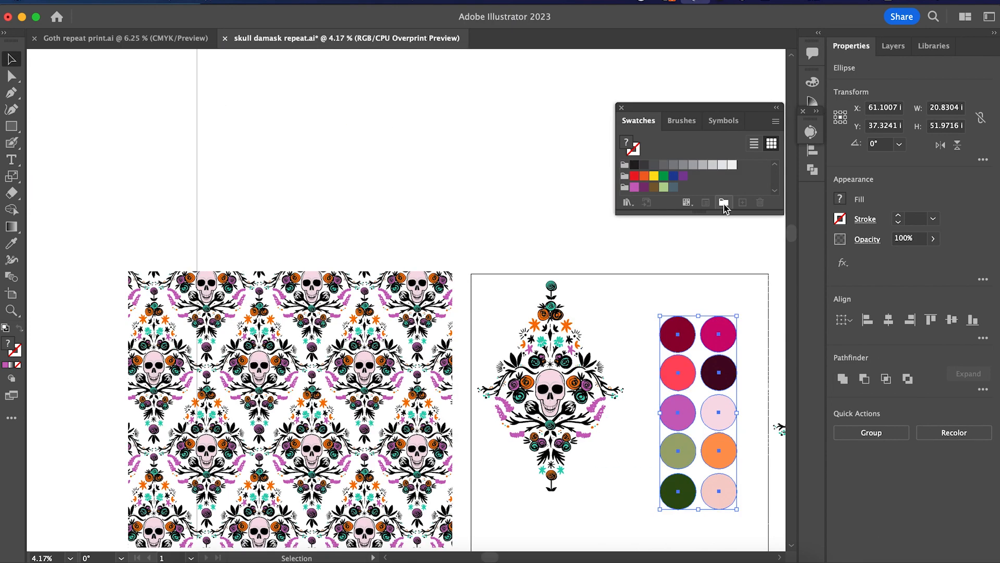
# Create a color group named "Skull Damask" from the selected palette circles, using the selected artwork
pyautogui.click(723, 202)
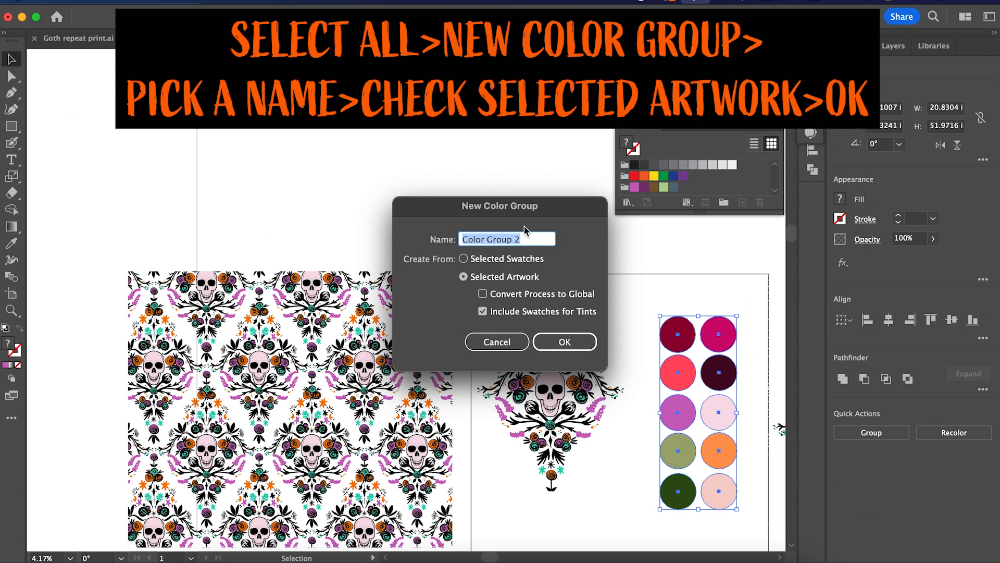
pyautogui.write('Skull Damask')
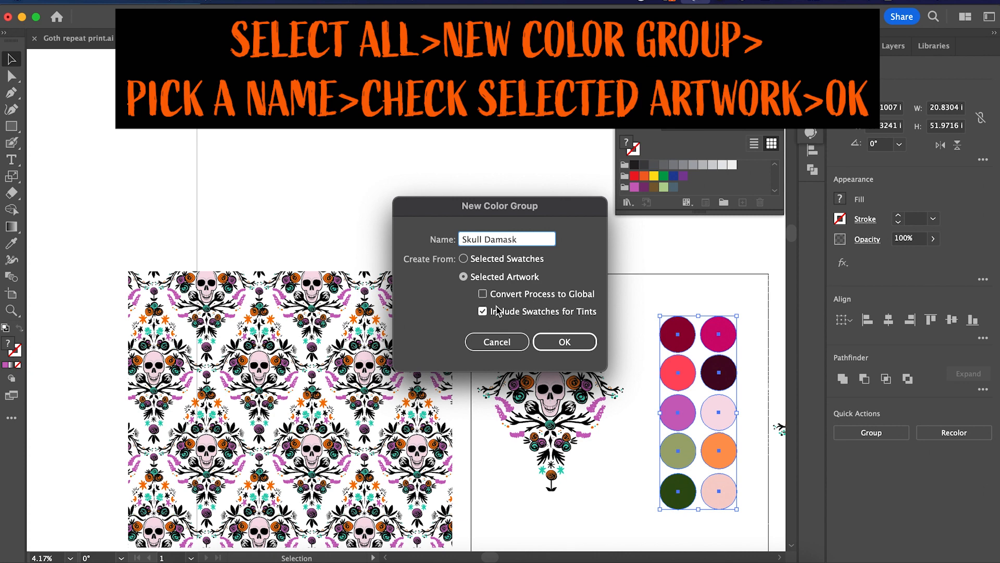
pyautogui.click(550, 338)
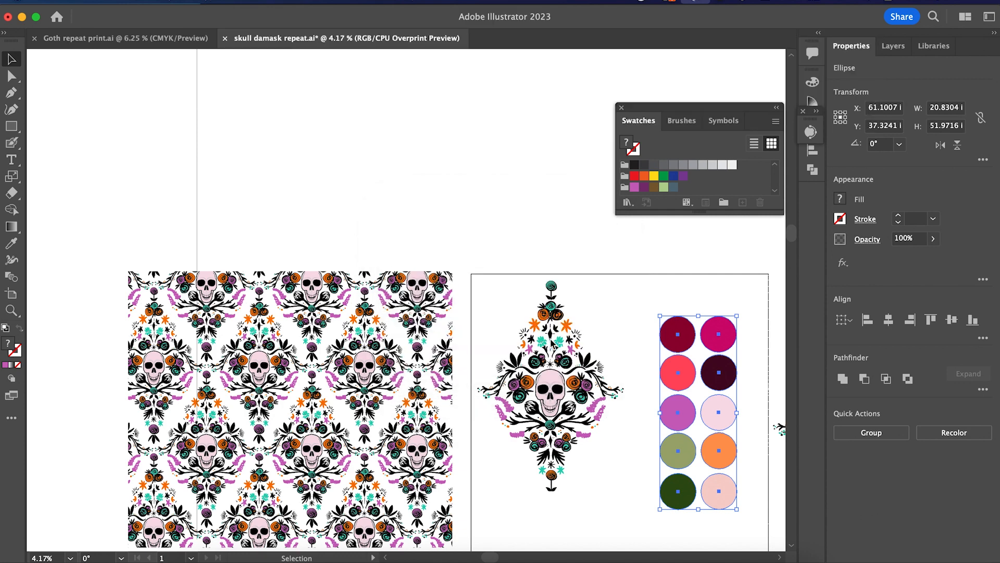
# Recolor the pattern-filled rectangle with the Skull Damask color group in the advanced Recolor Artwork settings
pyautogui.scroll(1, 668, 168)
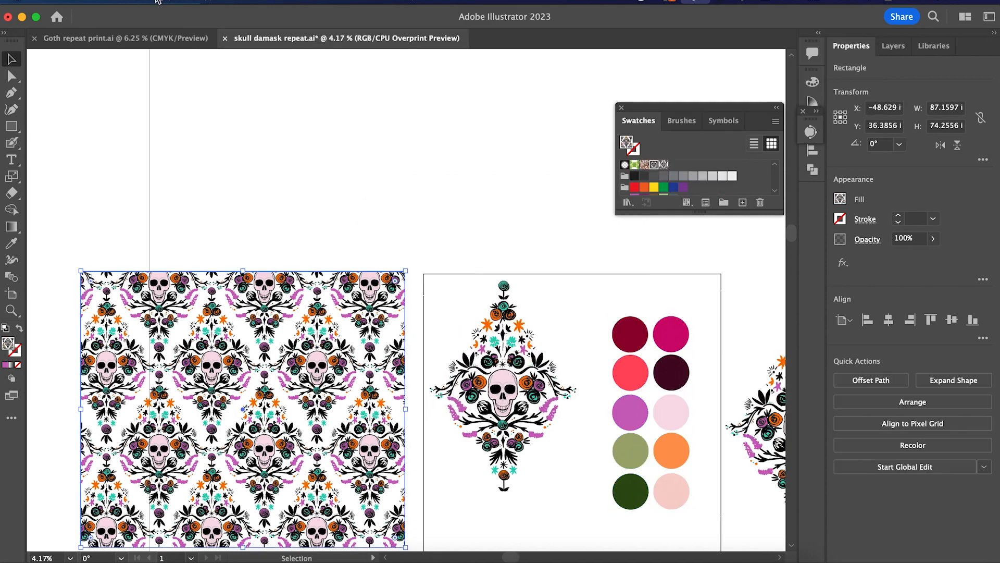
pyautogui.click(137, 3)
pyautogui.moveTo(182, 272)
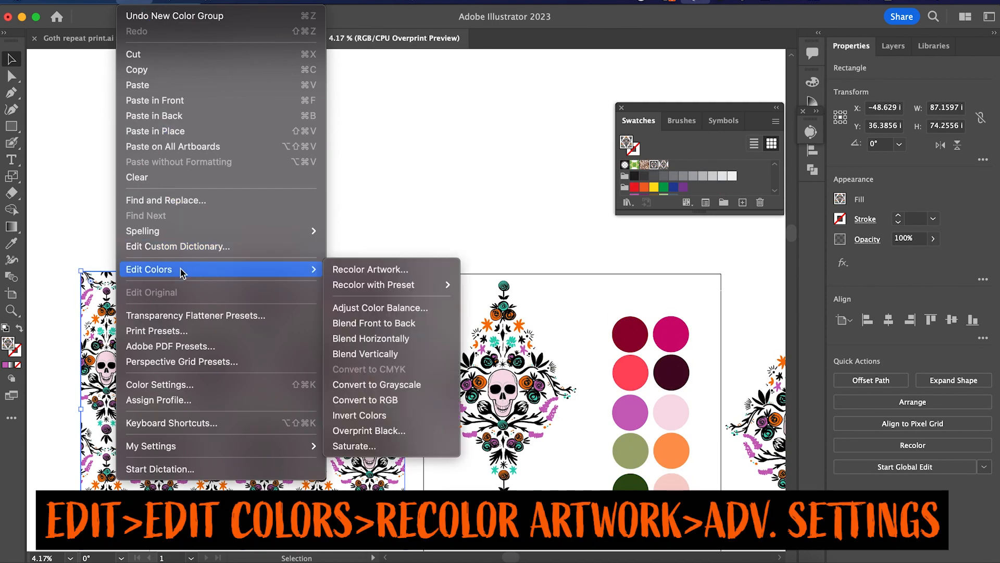
pyautogui.click(397, 275)
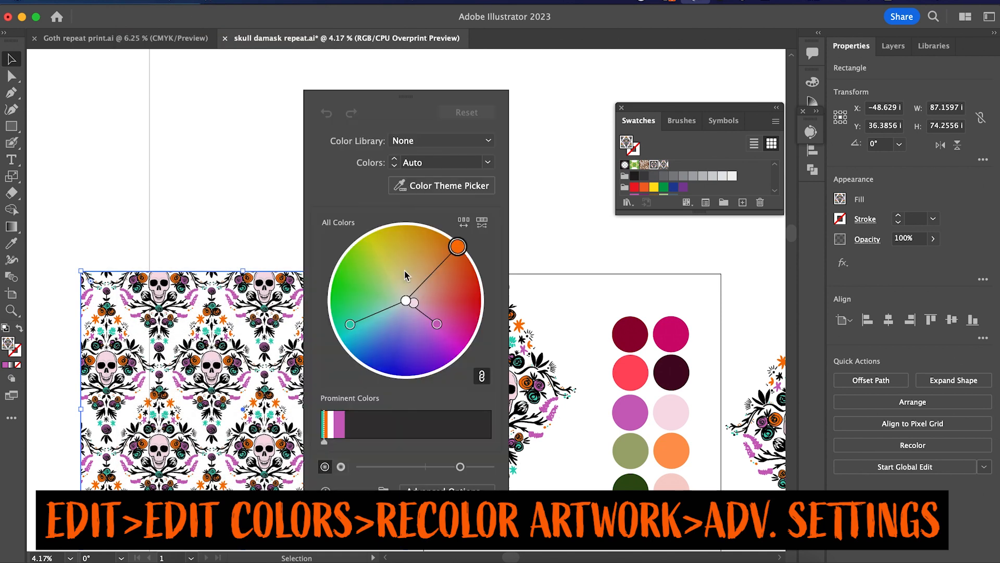
pyautogui.click(447, 489)
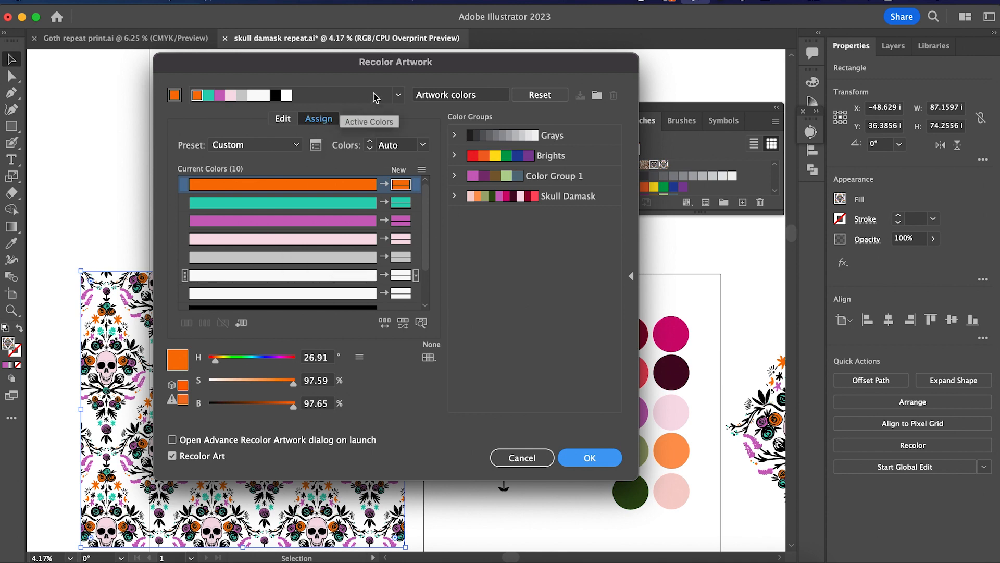
pyautogui.click(508, 201)
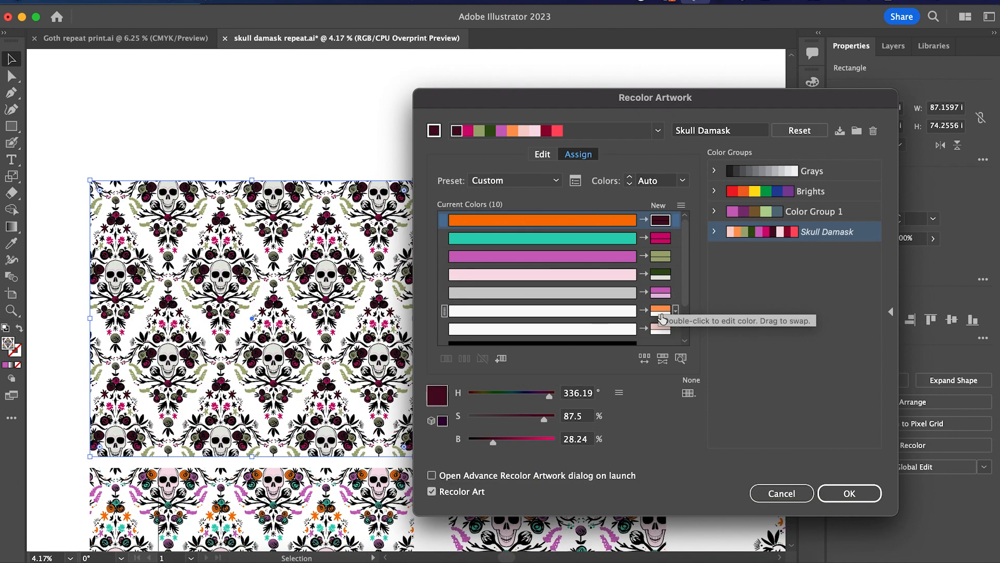
# Rearrange the Skull Damask color assignments by swapping new colors, moving magenta onto the pattern's orange parts
pyautogui.click(661, 275)
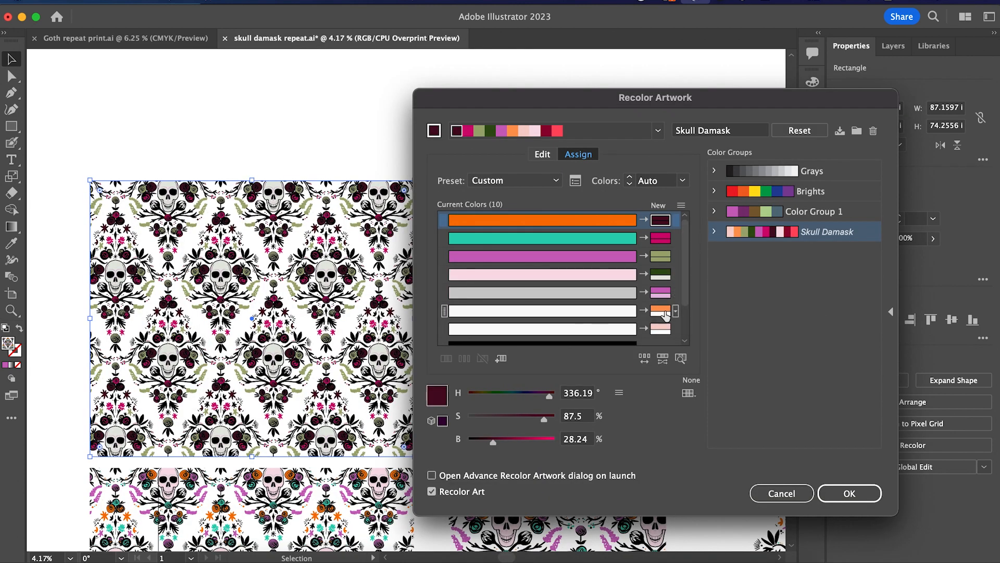
pyautogui.click(661, 329)
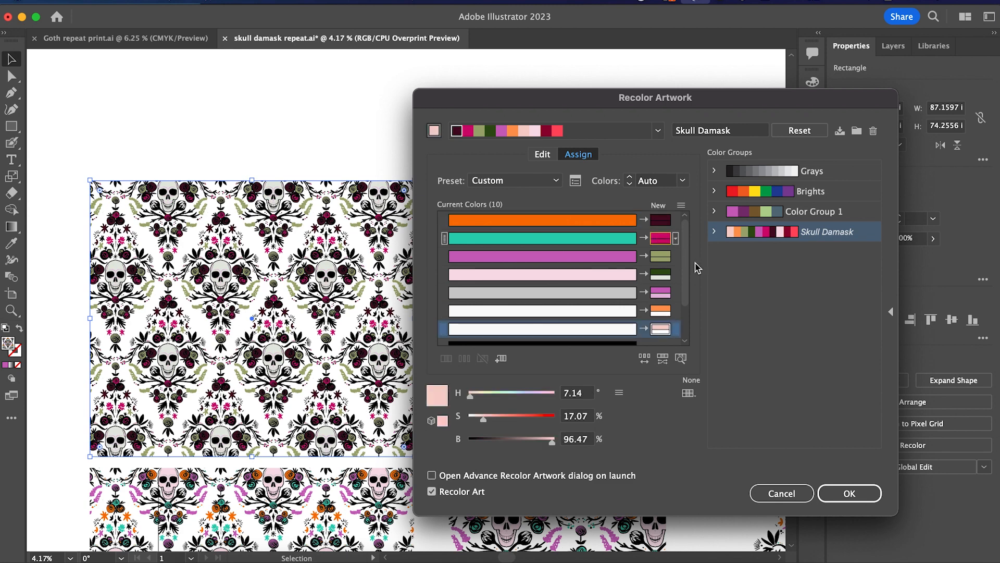
pyautogui.moveTo(661, 329); pyautogui.dragTo(661, 238)
pyautogui.moveTo(660, 329); pyautogui.dragTo(661, 240)
pyautogui.click(714, 231)
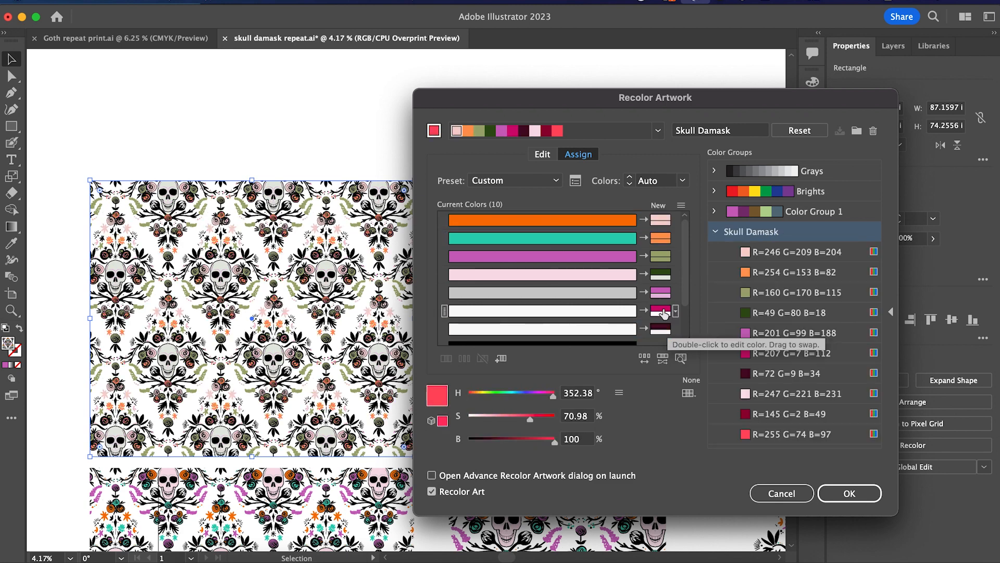
pyautogui.moveTo(661, 311); pyautogui.dragTo(661, 221)
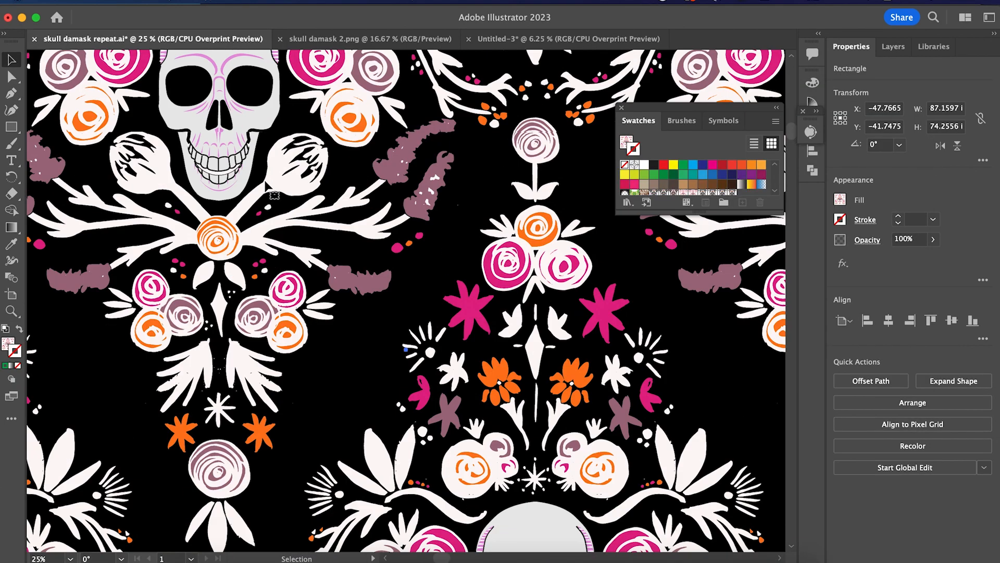
# Scale only the pattern fill of the second rectangle, beside the black colorway, to 25% with Transform Objects off
pyautogui.scroll(10, 268, 186)
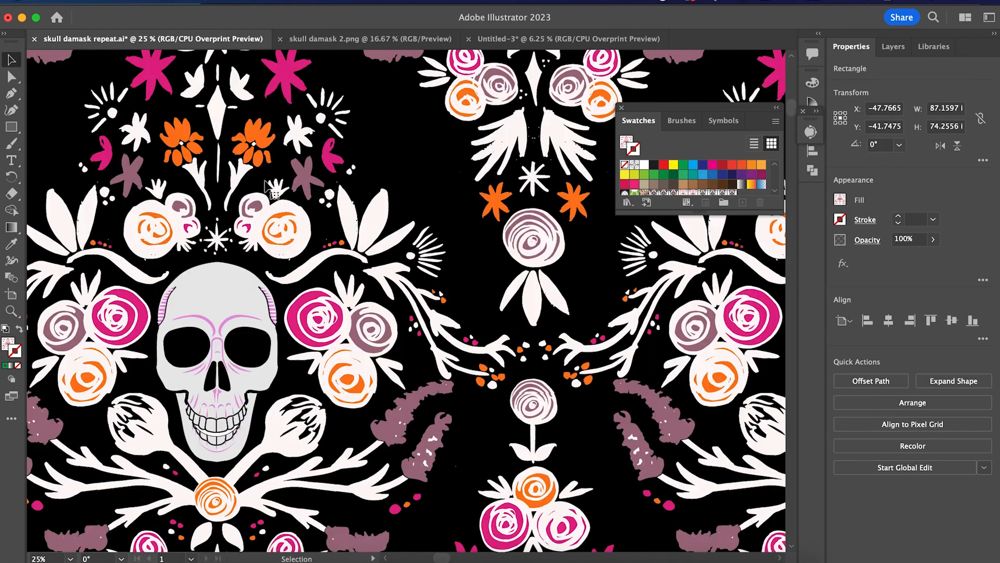
pyautogui.scroll(5, 268, 186)
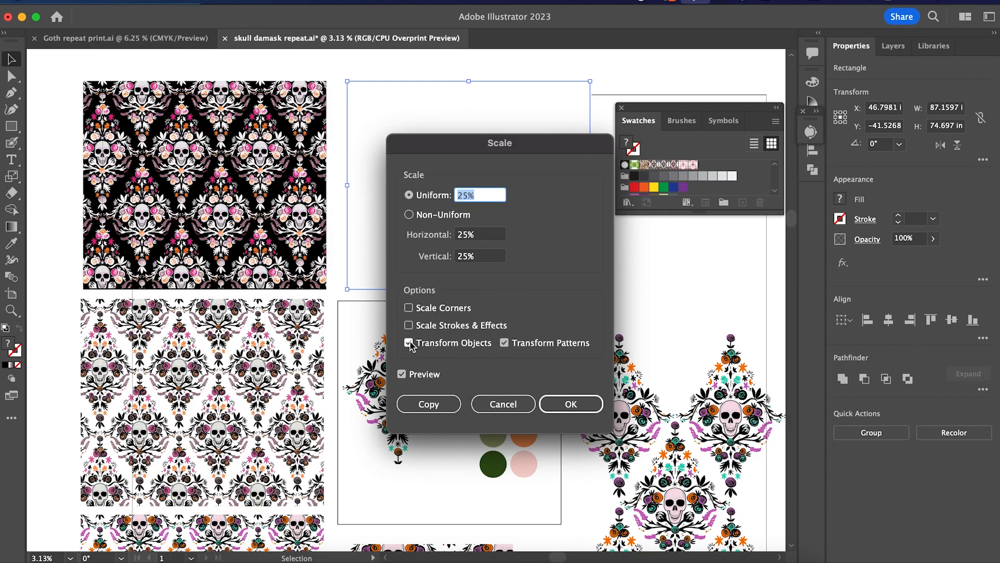
pyautogui.click(408, 342)
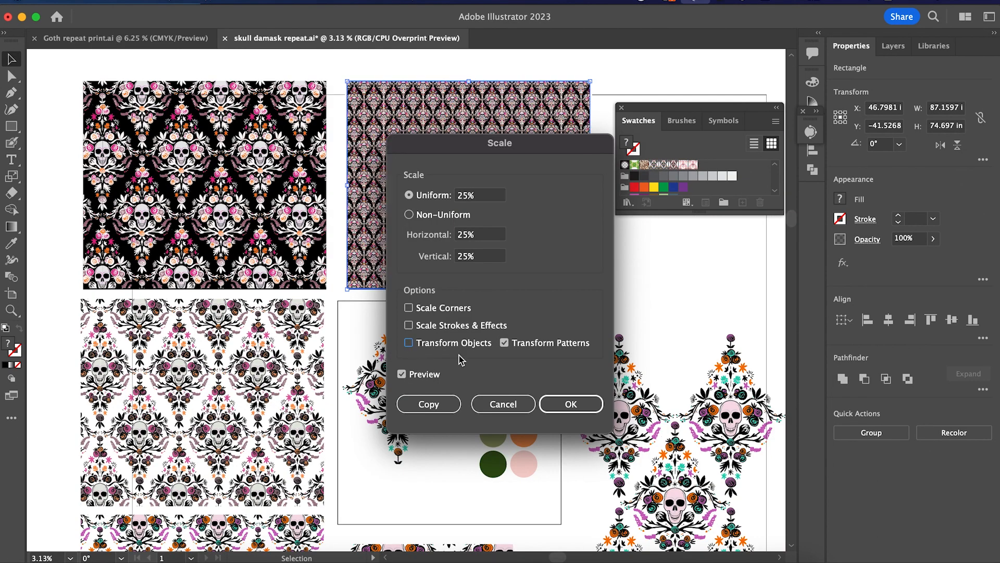
pyautogui.click(586, 408)
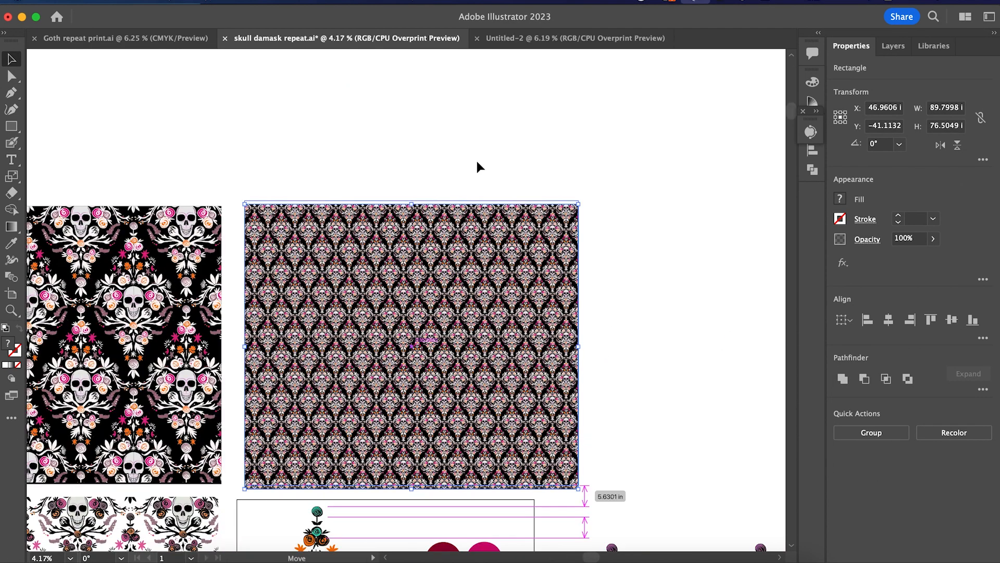
# Crop Artboard 1 in Untitled-2 to the small-scale pattern's repeat, reducing its height to about 72.4 in and moving its left edge inward
pyautogui.moveTo(477, 161); pyautogui.dragTo(410, 199)
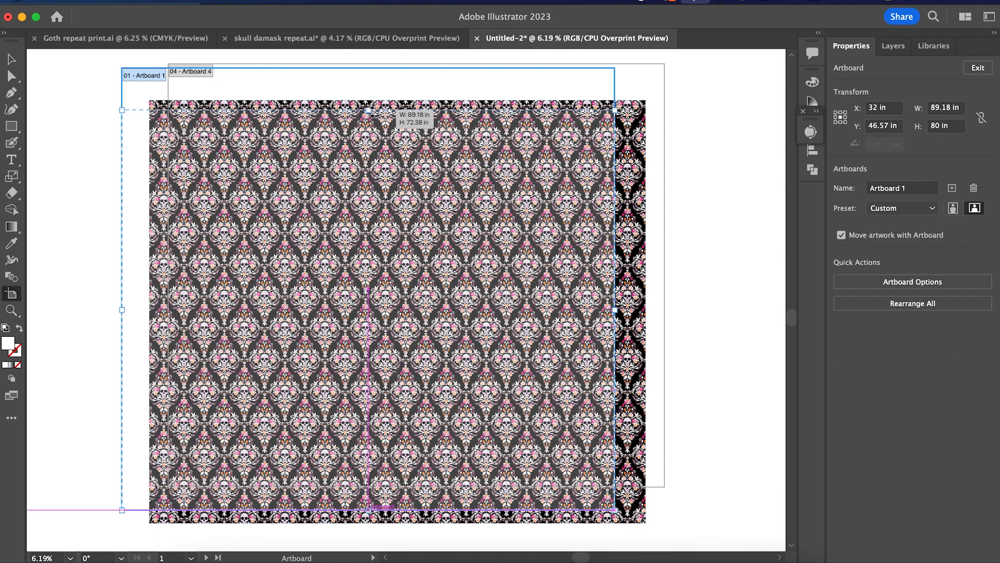
pyautogui.moveTo(368, 110); pyautogui.dragTo(368, 111)
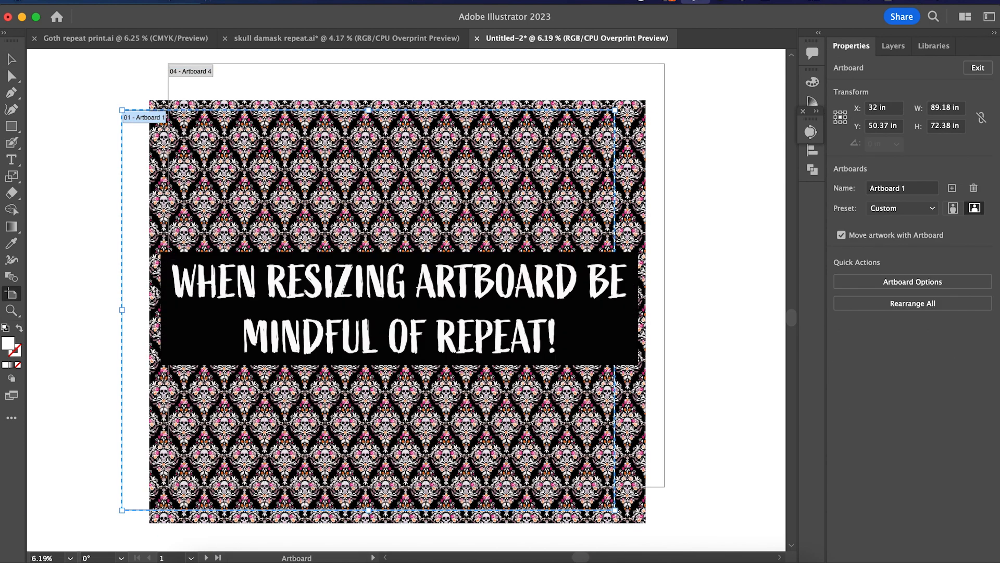
pyautogui.moveTo(123, 311); pyautogui.dragTo(158, 310)
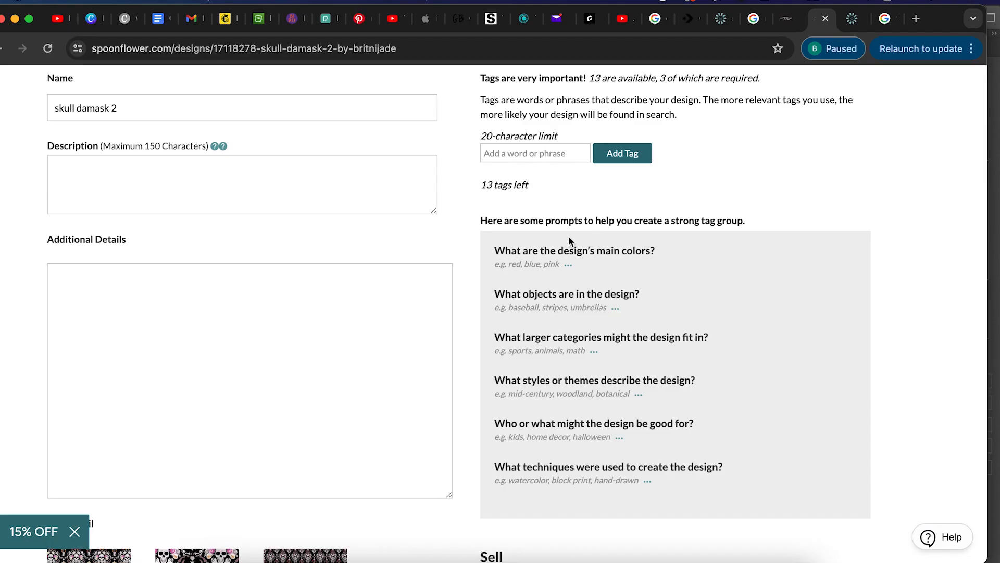
# Switch to Spoonflower in the browser and proof the skull damask 2 design, zooming out to examine how the repeat edges join
pyautogui.scroll(-5, 569, 241)
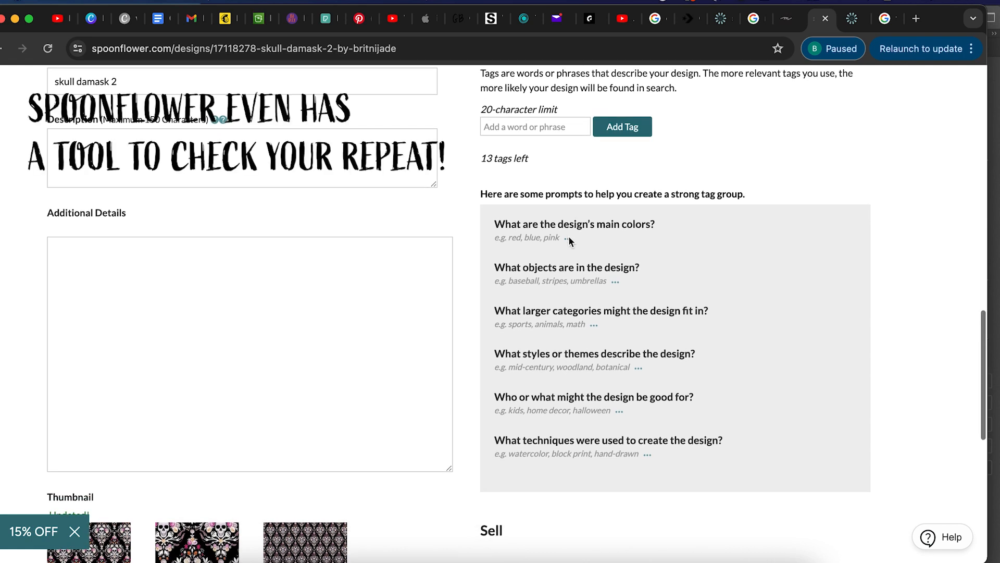
pyautogui.click(650, 369)
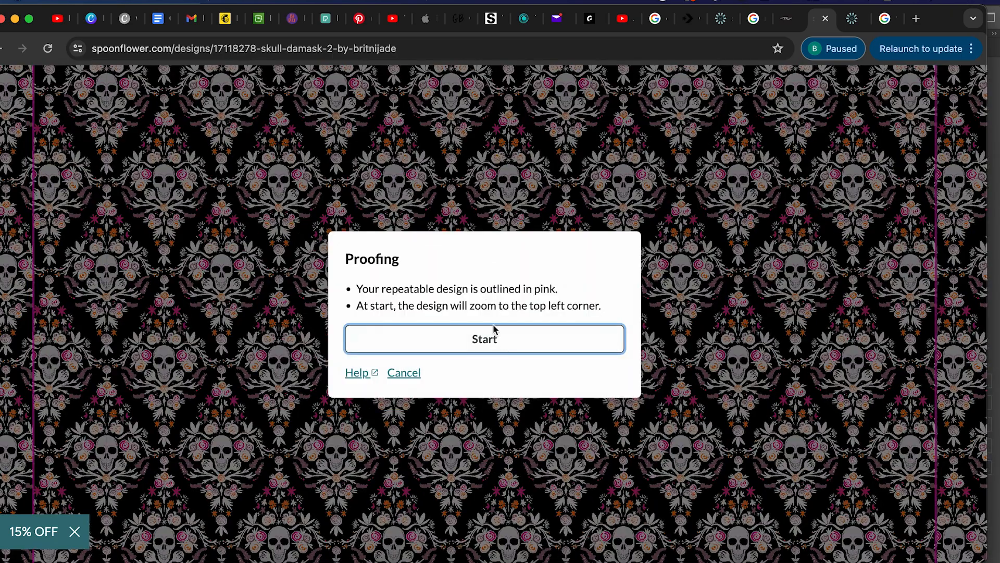
pyautogui.click(490, 328)
pyautogui.click(782, 521)
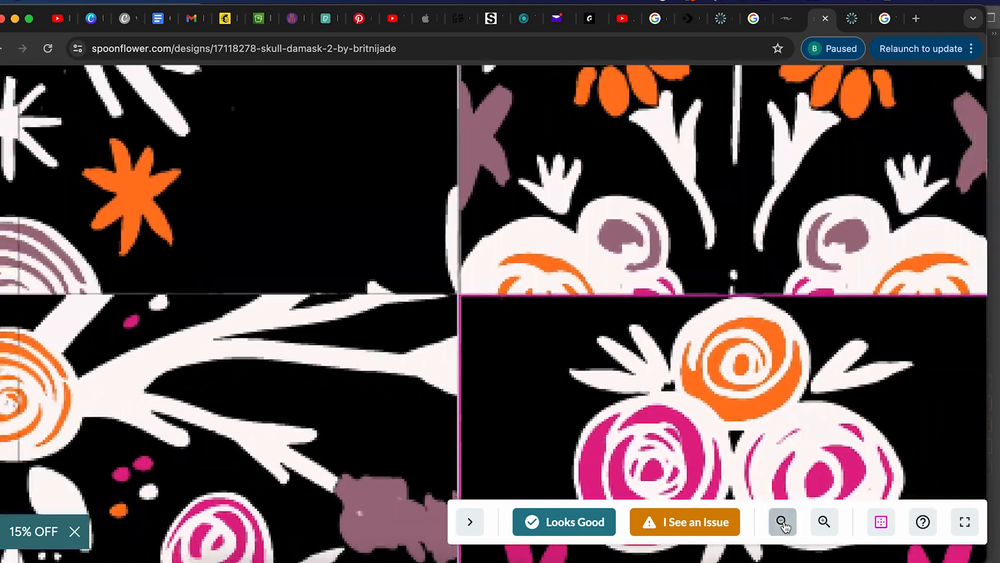
pyautogui.click(782, 522)
pyautogui.click(781, 522)
pyautogui.click(782, 522)
pyautogui.click(781, 521)
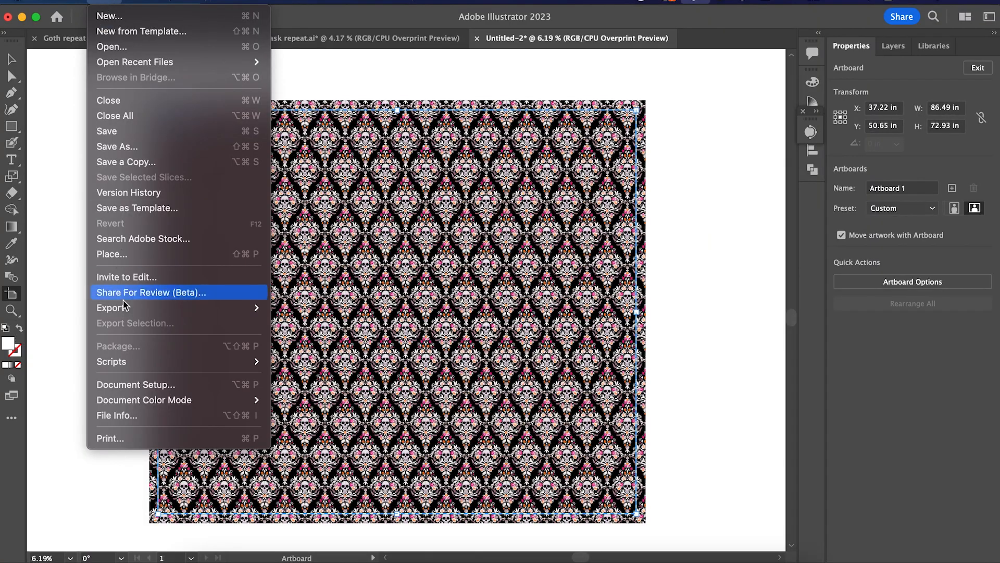
# Switch back to Illustrator and export all artboards as a PNG named skull damask in Downloads, using the artboard bounds
pyautogui.moveTo(121, 309)
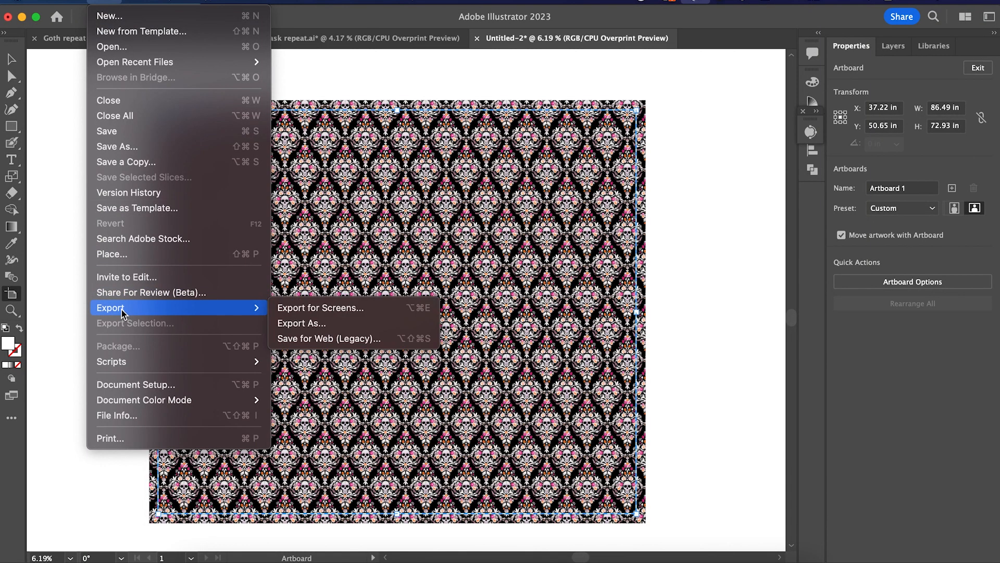
pyautogui.click(312, 323)
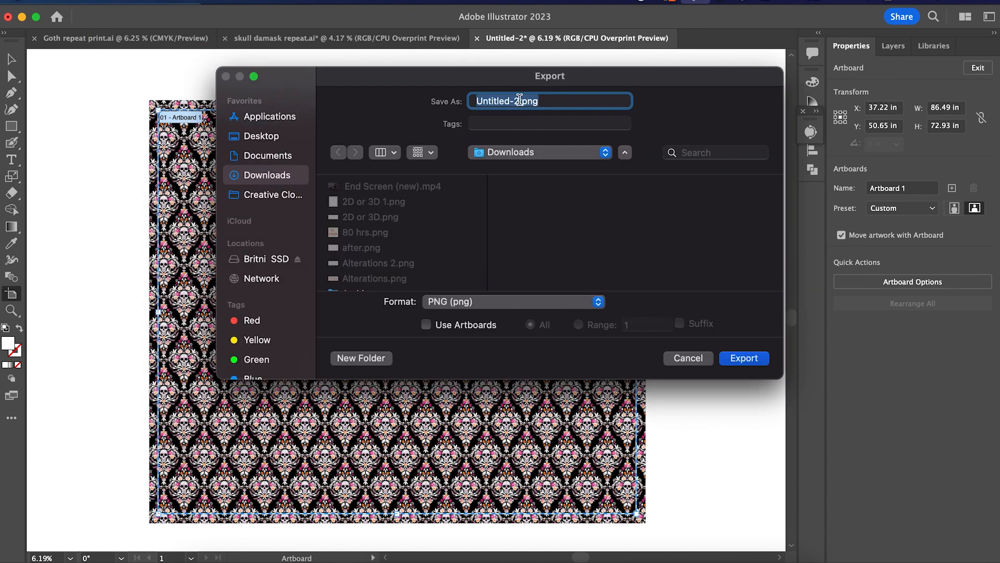
pyautogui.write('skull damask')
pyautogui.click(426, 324)
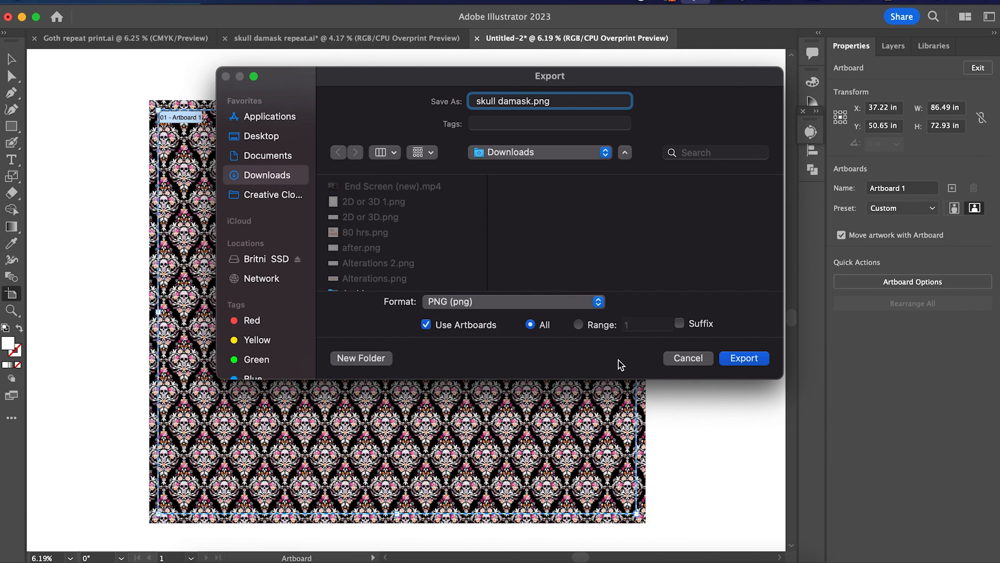
pyautogui.click(737, 358)
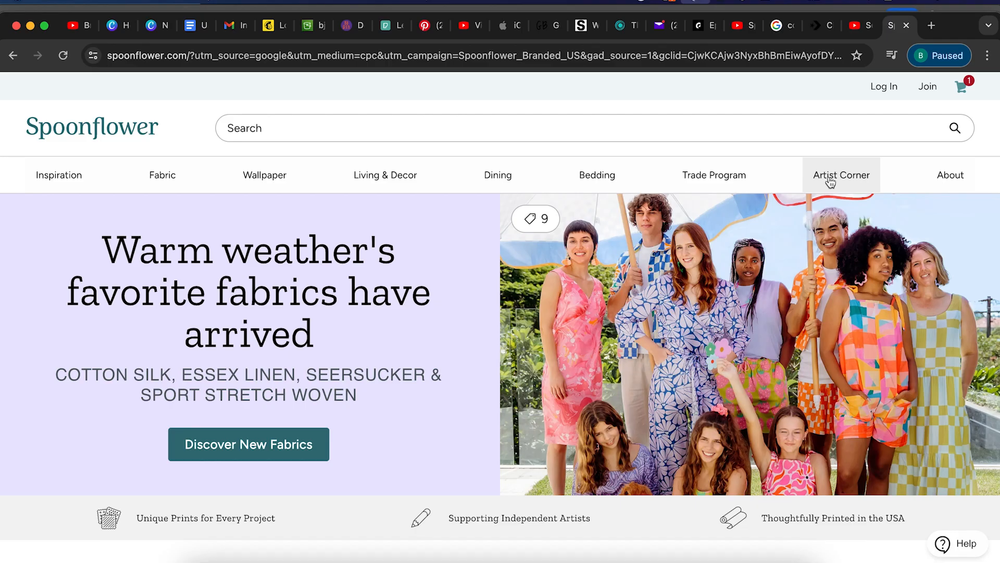
# Upload skull damask.png as a new design on Spoonflower, agreeing to the copyright terms
pyautogui.moveTo(829, 182)
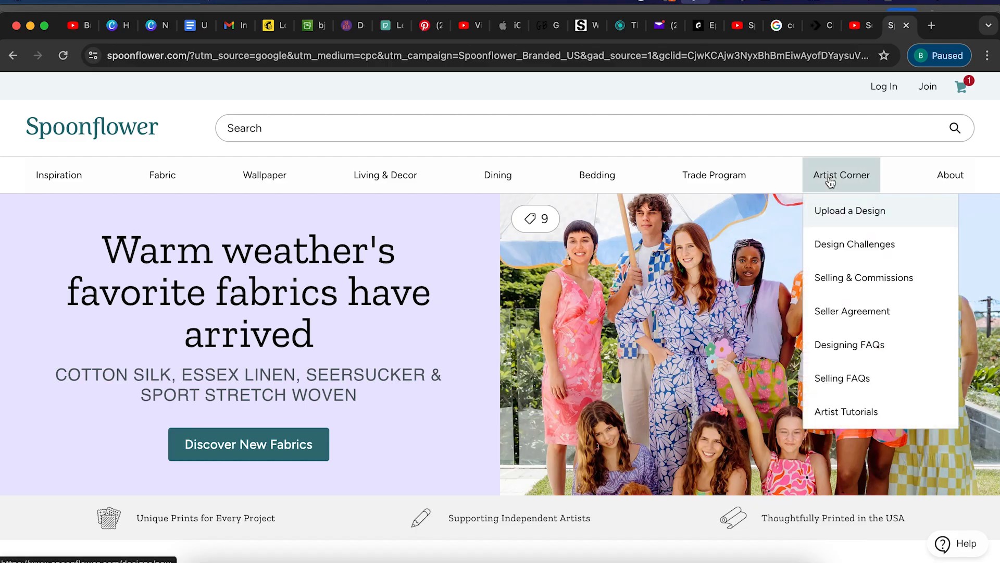
pyautogui.click(845, 211)
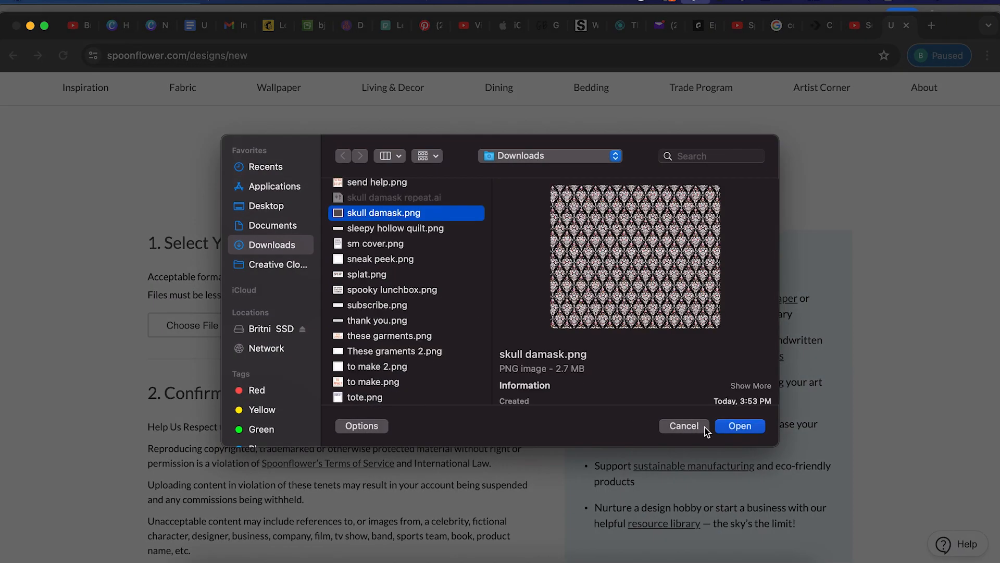
pyautogui.click(741, 426)
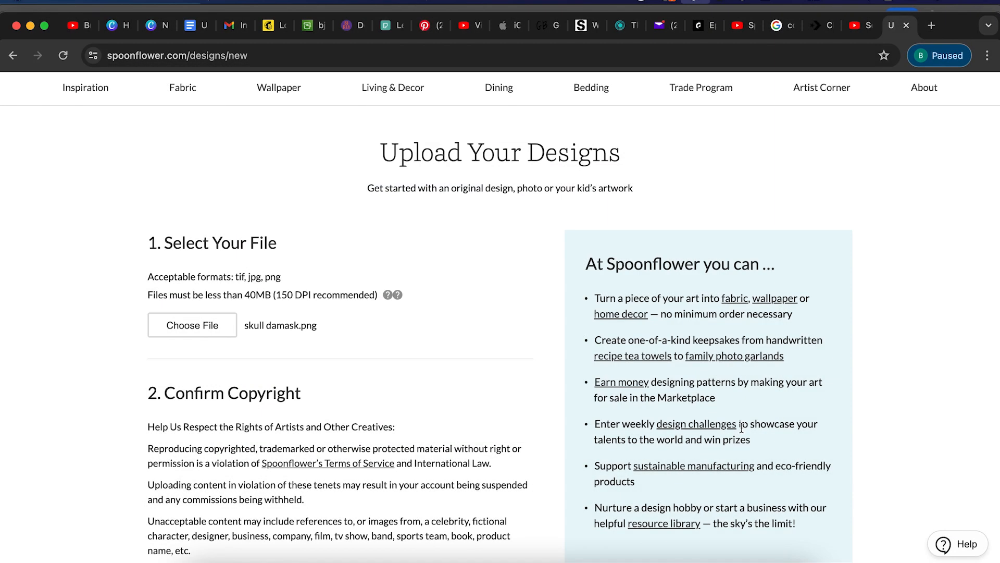
pyautogui.scroll(-5, 741, 427)
pyautogui.click(199, 446)
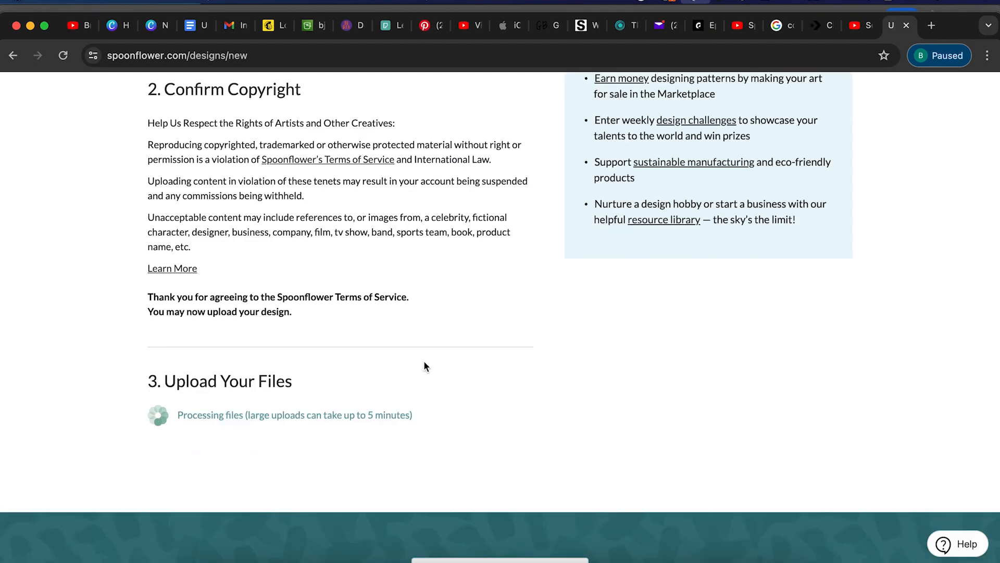
# Choose Yards as the fabric size for the uploaded skull damask design
pyautogui.scroll(1, 425, 368)
pyautogui.click(787, 396)
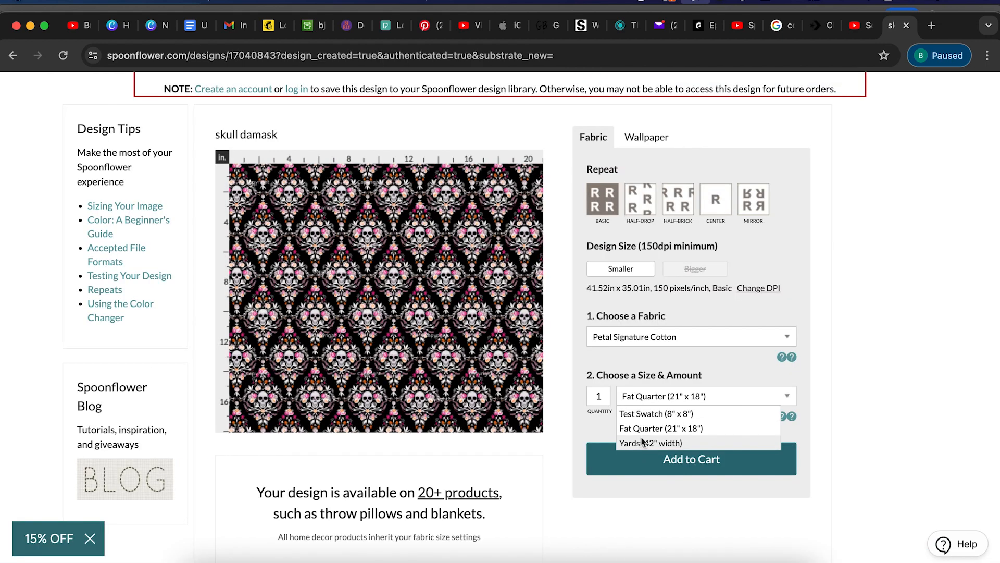
pyautogui.click(644, 440)
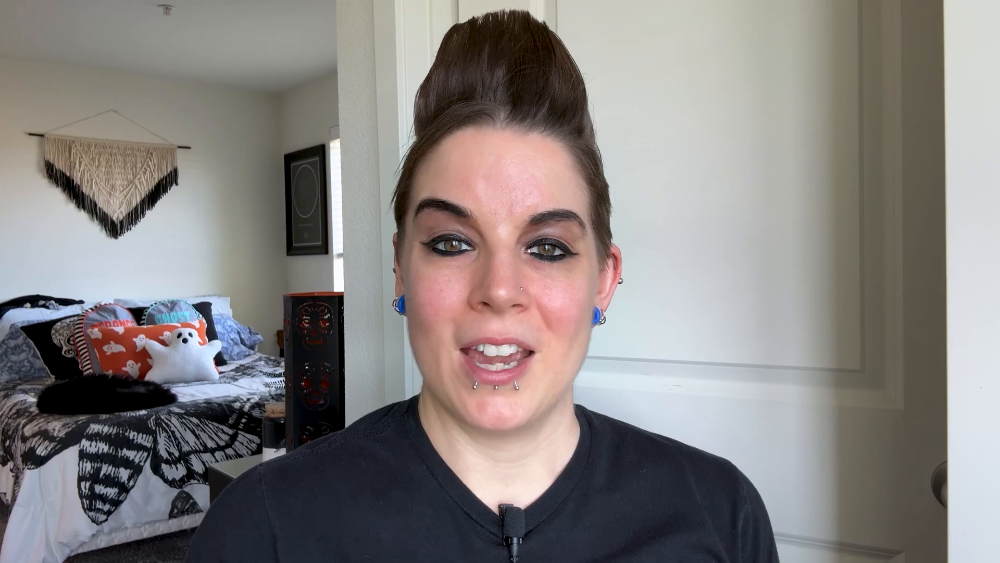